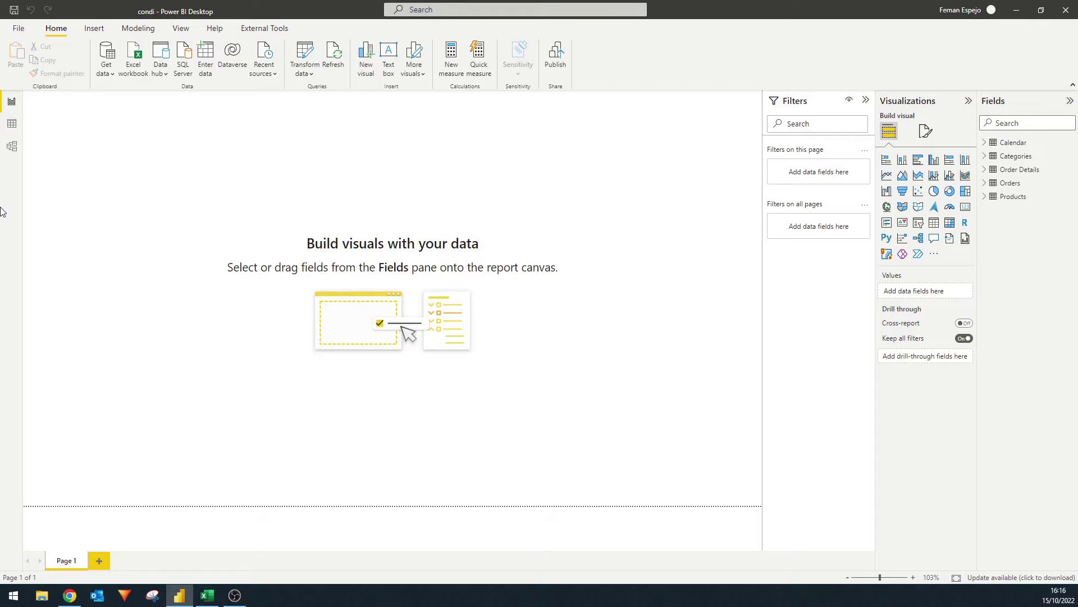
Inspect the table relationships in the model diagram and the Calendar table's rows.
click(12, 101)
click(12, 146)
scroll(433, 242, down, 2)
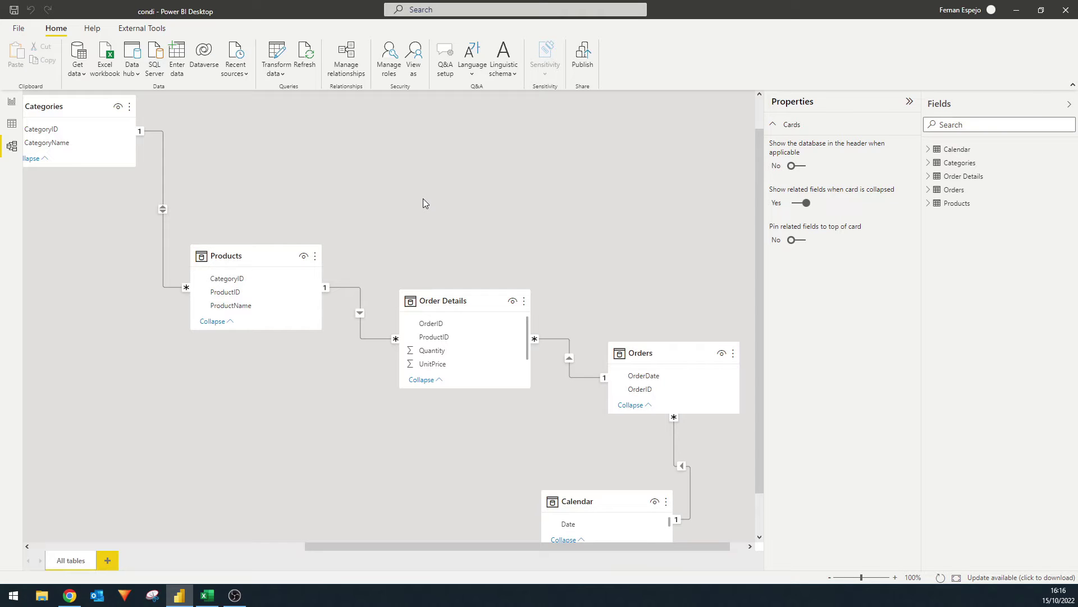
drag(432, 207, 457, 201)
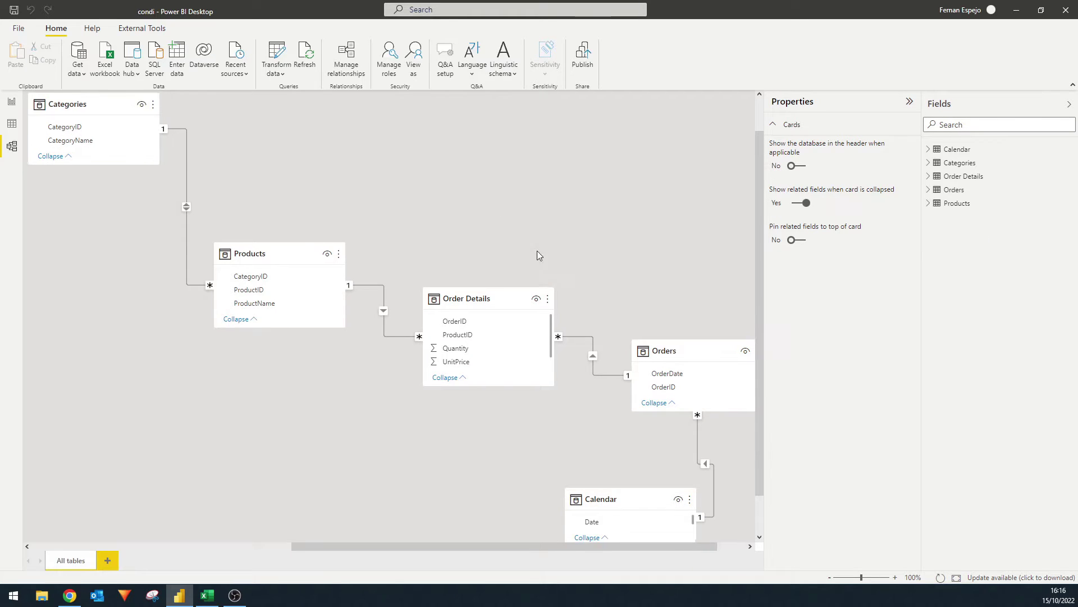
mouse_move(537, 251)
mouse_down()
mouse_move(579, 268)
mouse_move(543, 251)
mouse_up()
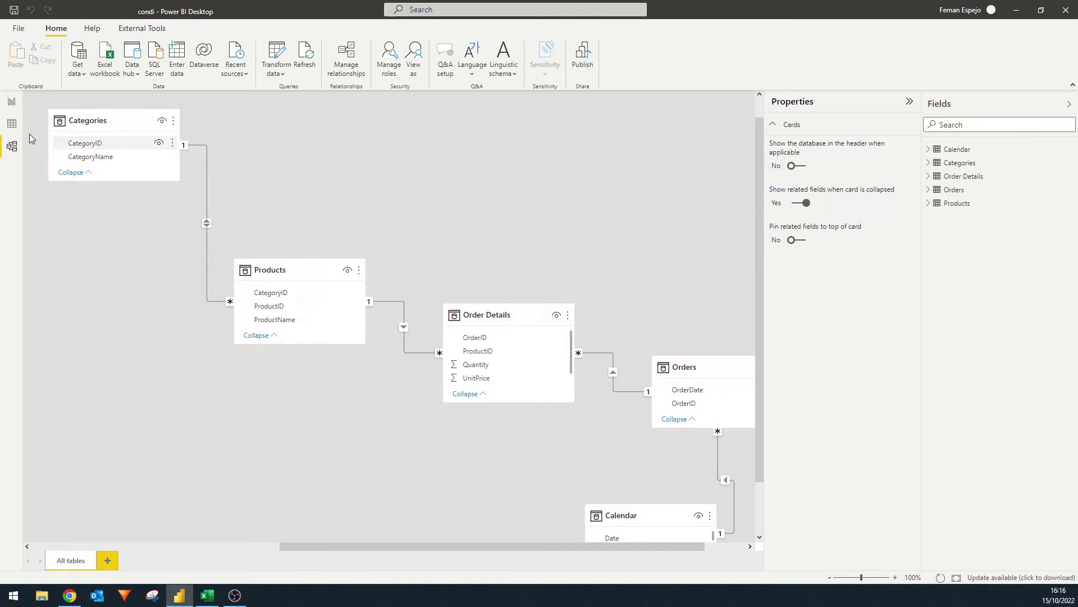
click(12, 123)
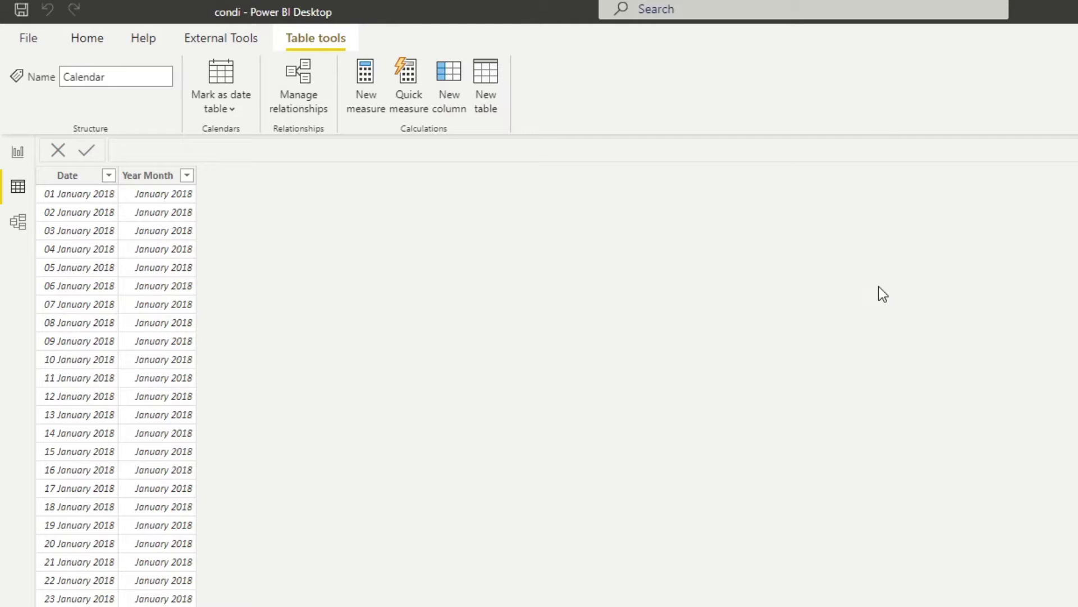
Return to the model diagram and pan around it to review the relationships.
click(18, 222)
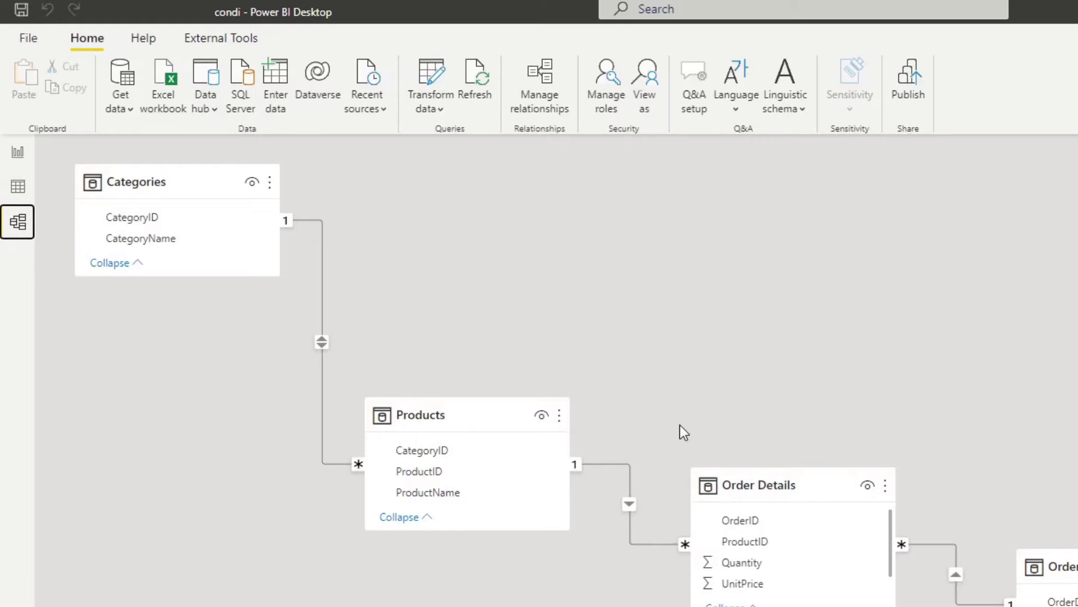
scroll(684, 260, down, 1)
scroll(664, 219, up, 1)
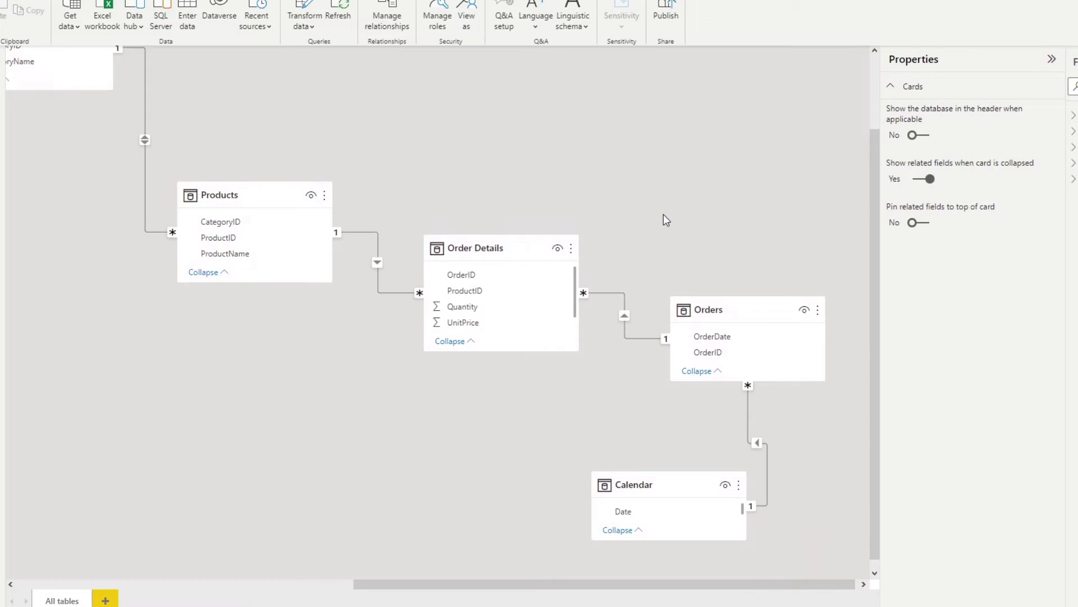
scroll(713, 235, up, 1)
scroll(713, 235, down, 2)
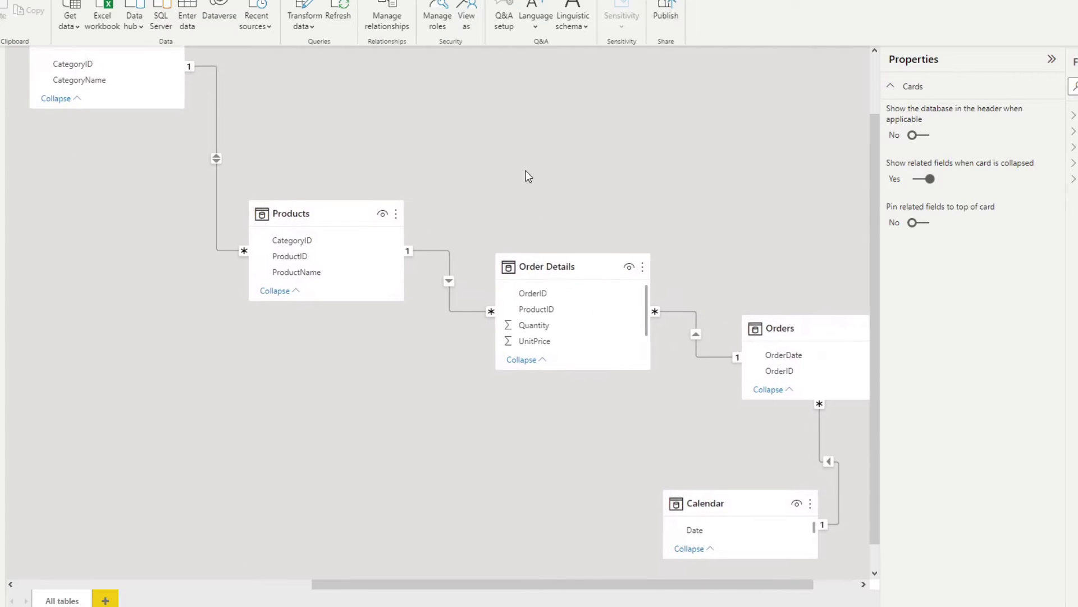
scroll(715, 233, right, 1)
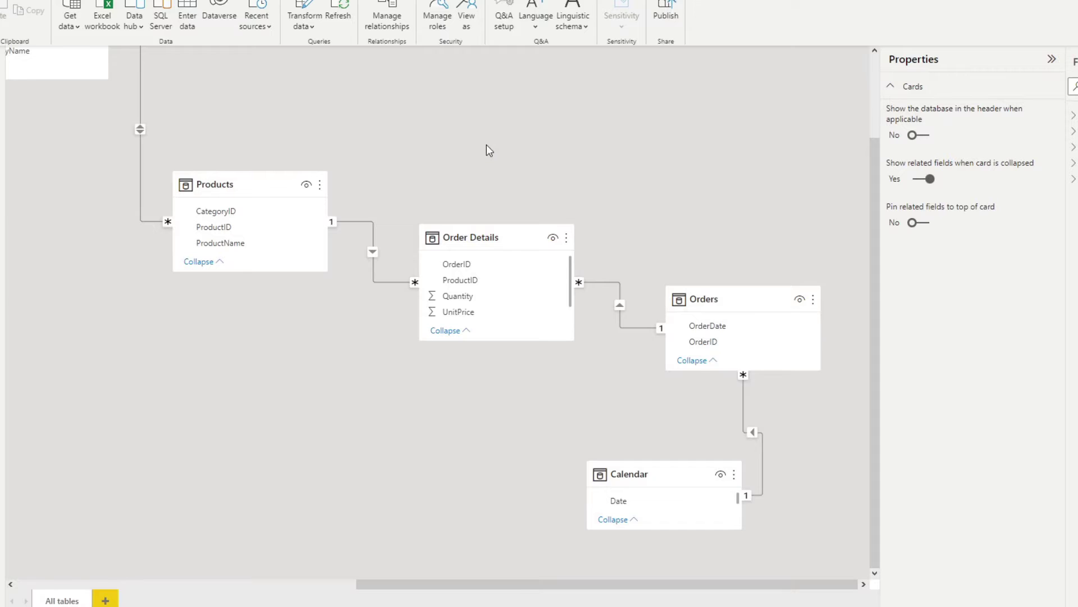
drag(489, 149, 559, 167)
scroll(549, 185, right, 2)
scroll(549, 185, down, 1)
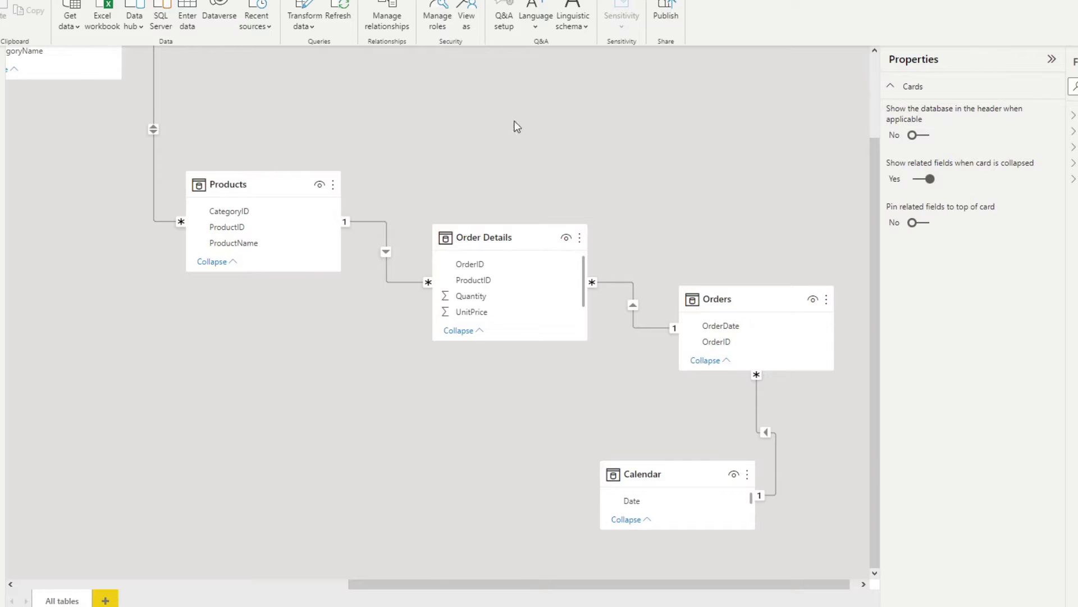
drag(512, 125, 632, 185)
Build an enlarged ProductName and Sales table on the report page, sorted by Sales descending.
click(3, 60)
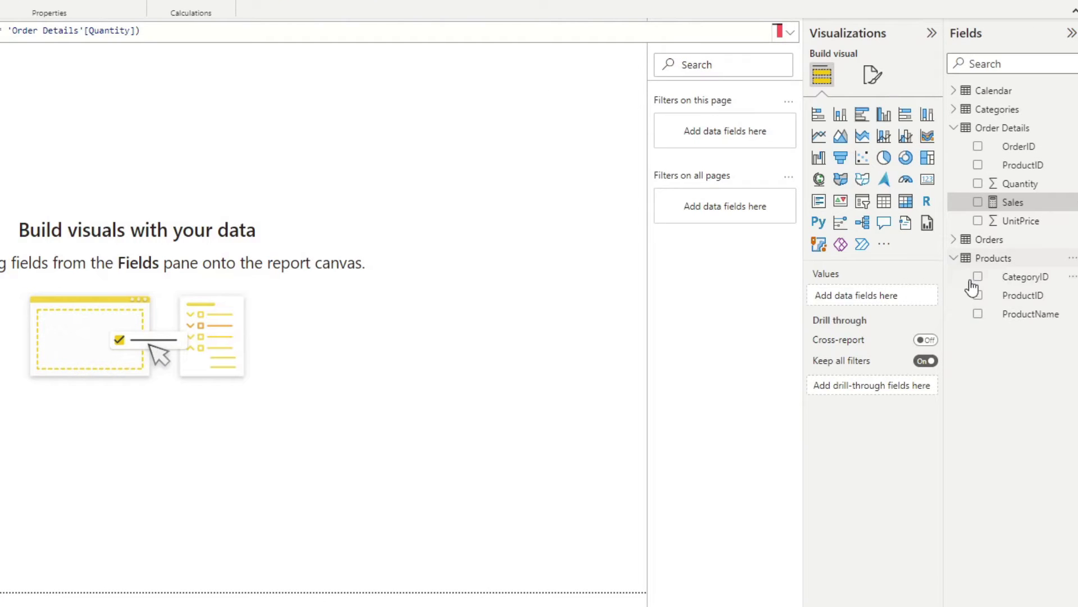
drag(1014, 314, 270, 244)
drag(1014, 203, 354, 279)
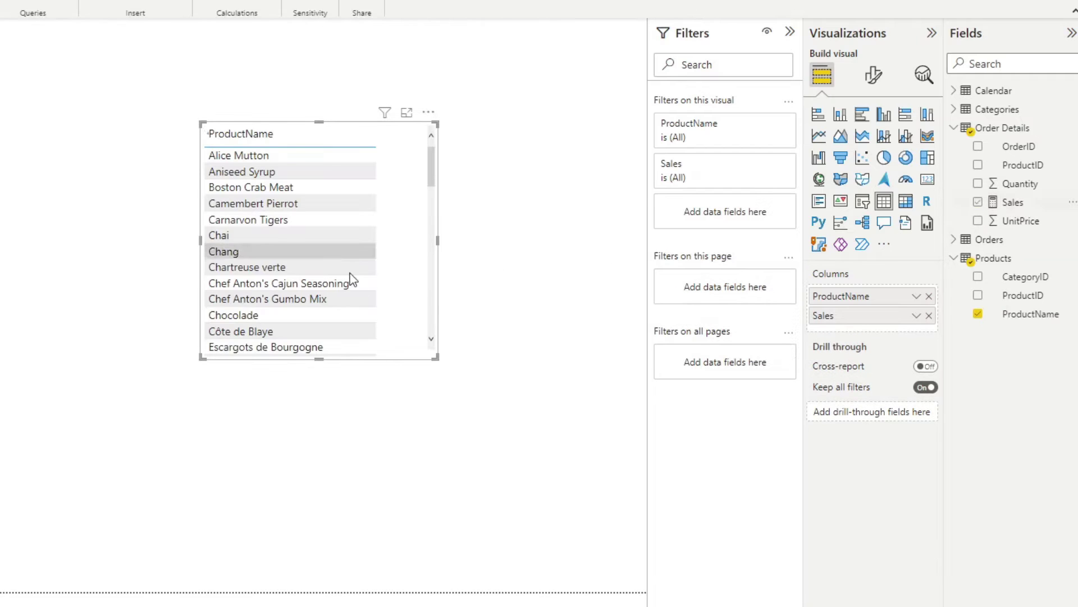
drag(436, 356, 551, 522)
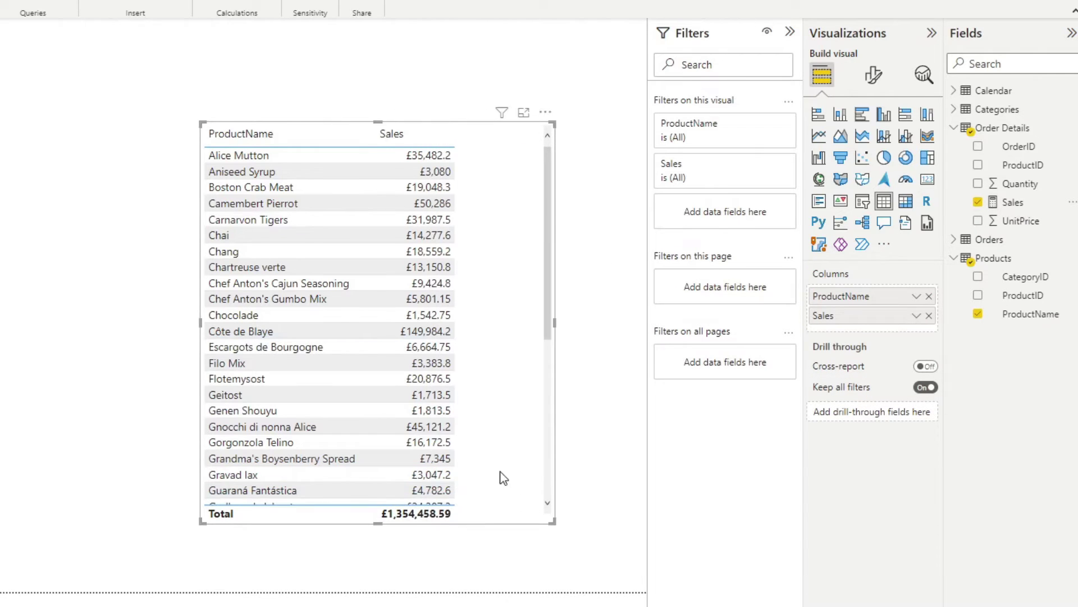
drag(500, 476, 563, 462)
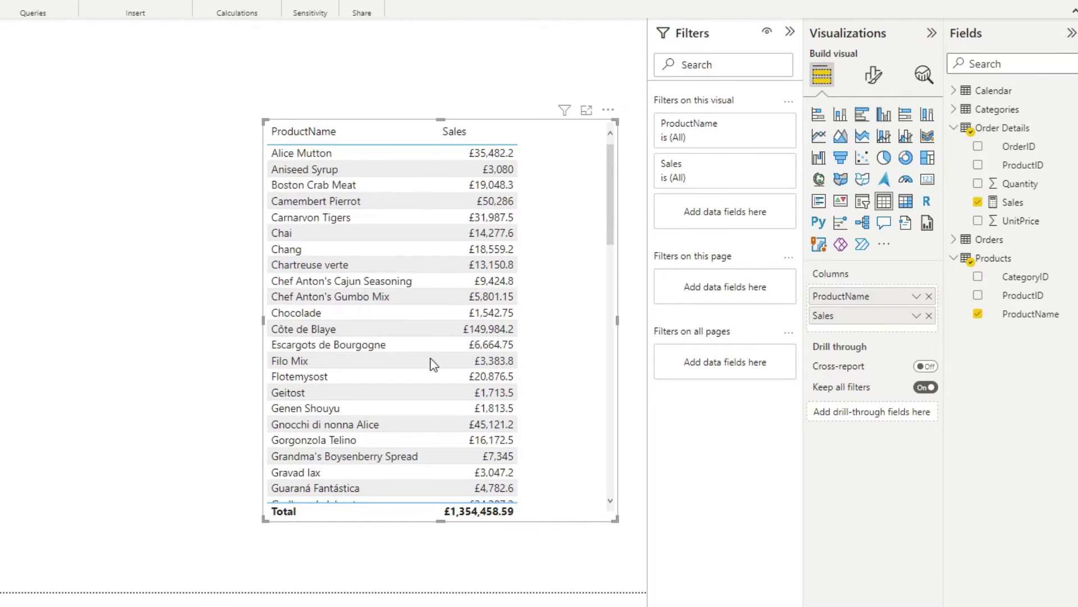
click(476, 128)
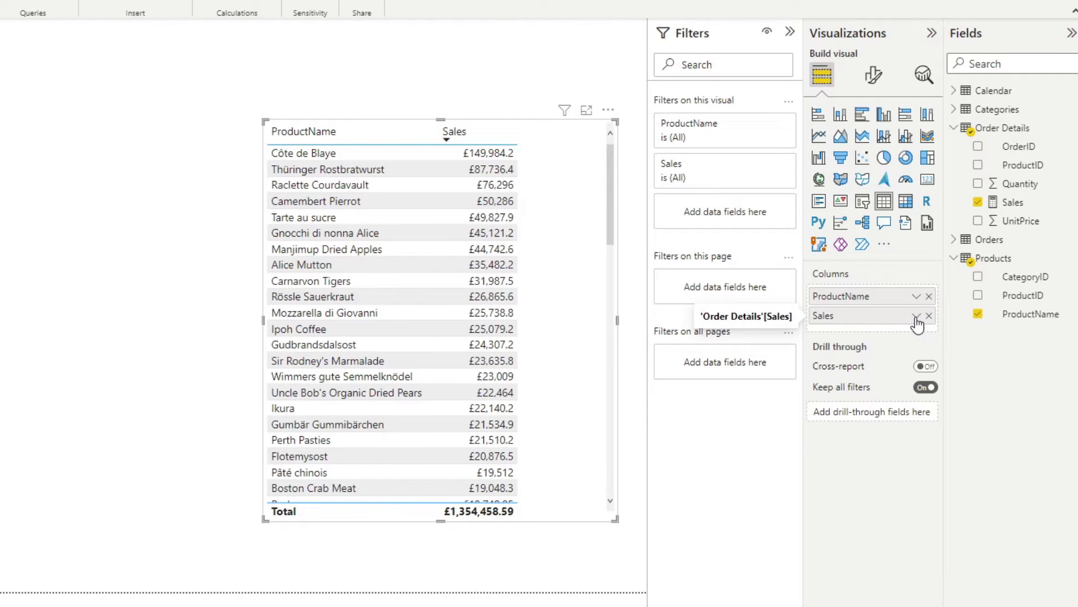
click(916, 316)
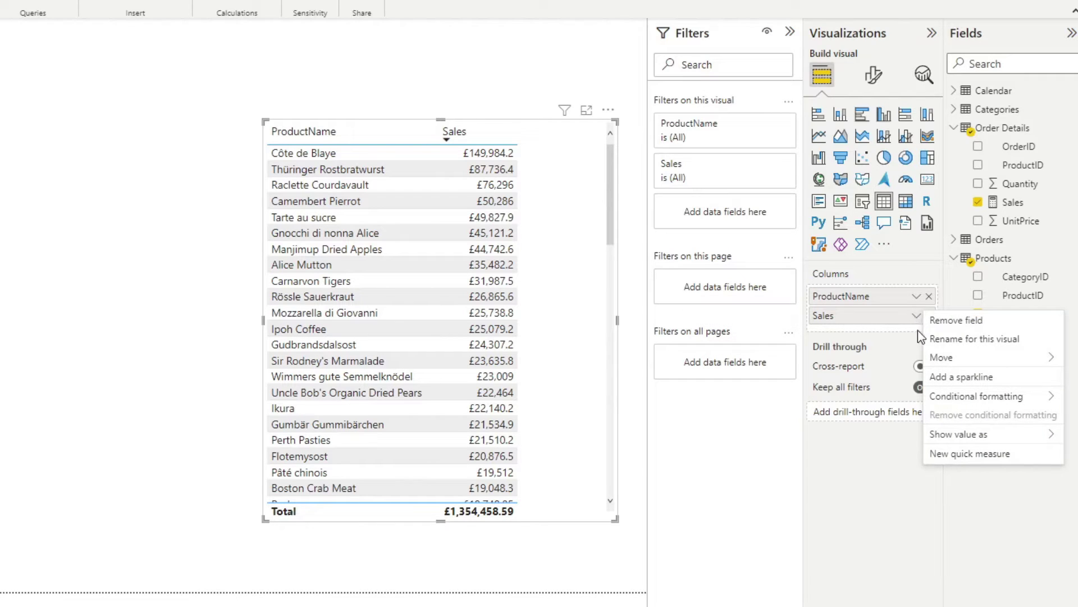
mouse_move(939, 399)
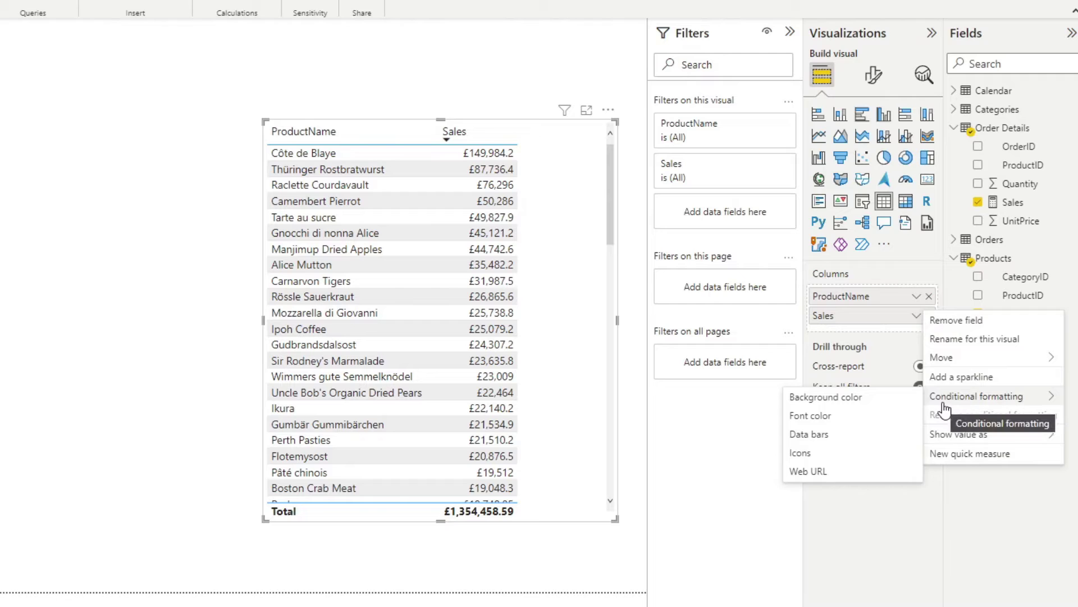
click(874, 88)
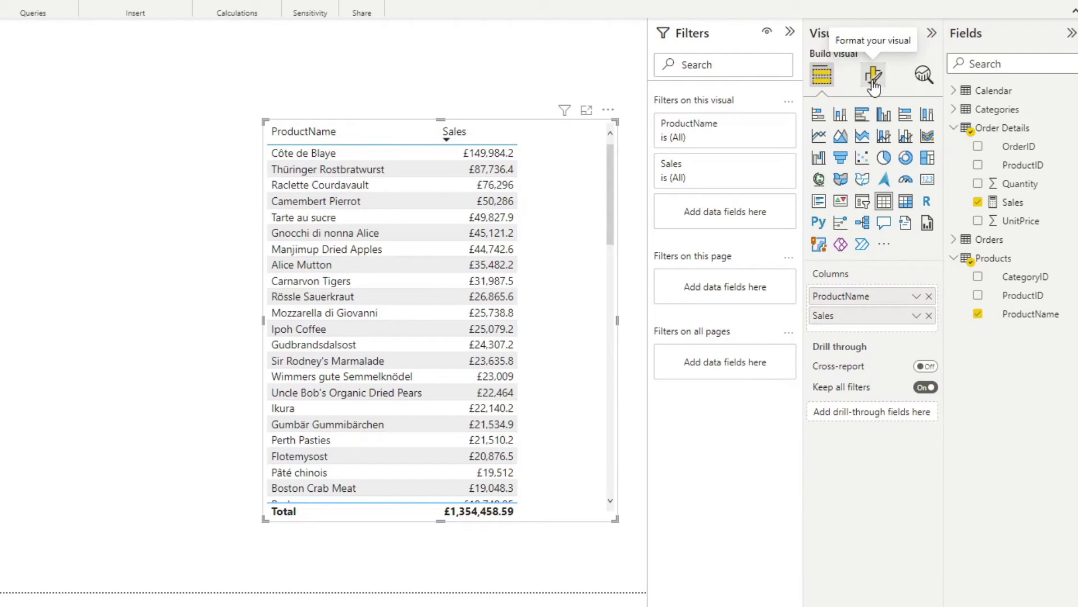
click(873, 78)
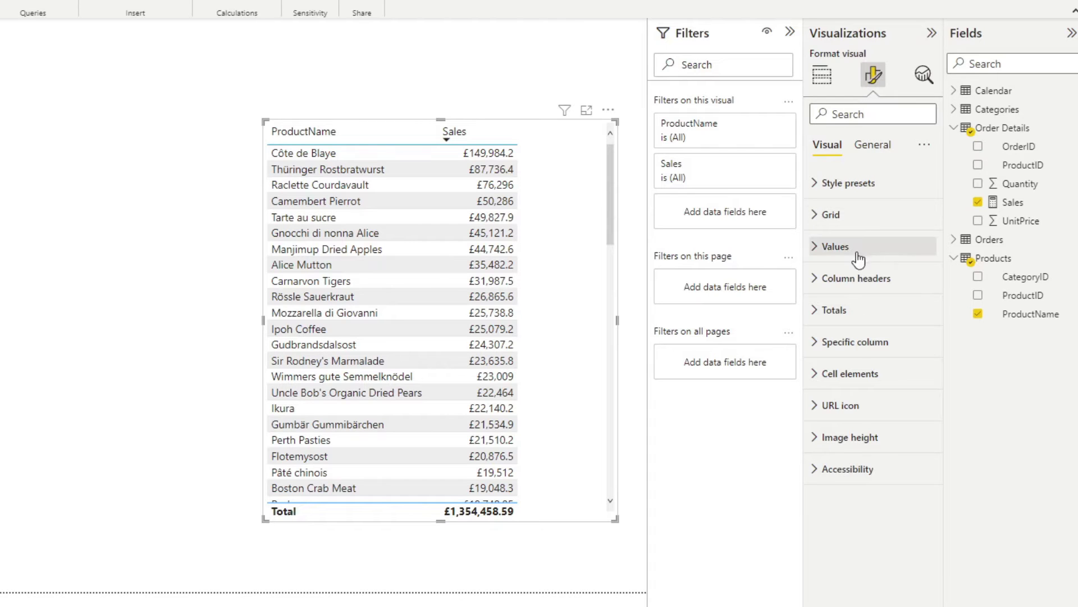
click(858, 374)
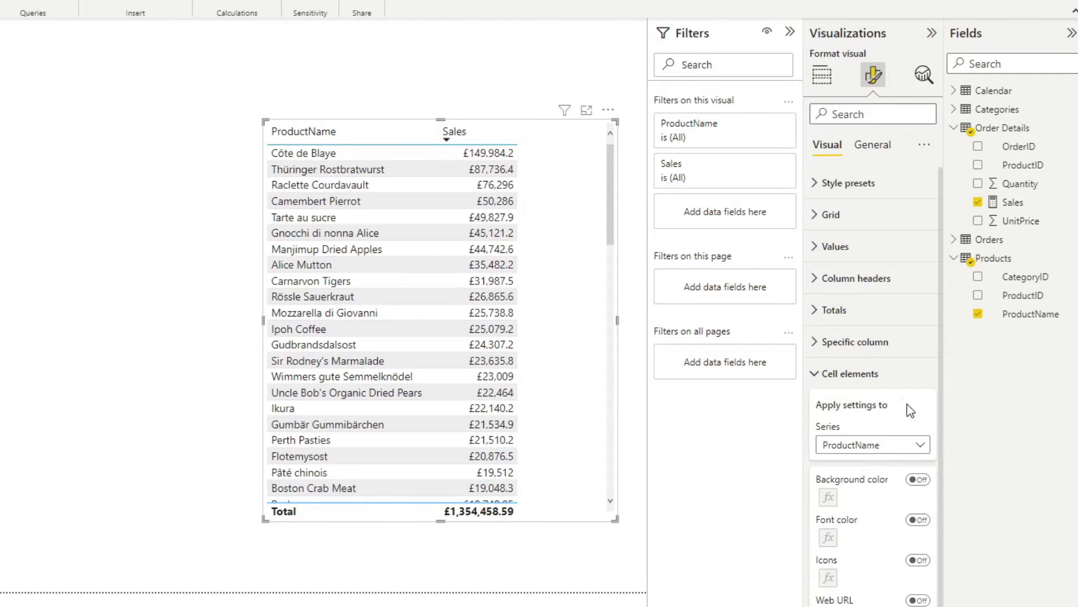
Convert the table into a clustered bar chart and expand its bar colour settings.
click(821, 74)
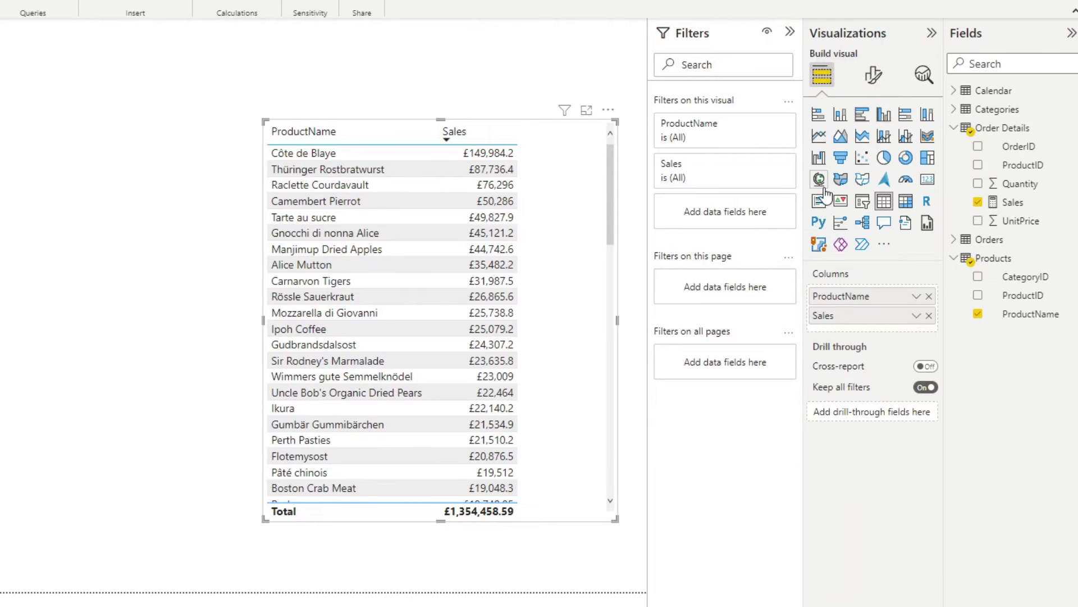
click(862, 114)
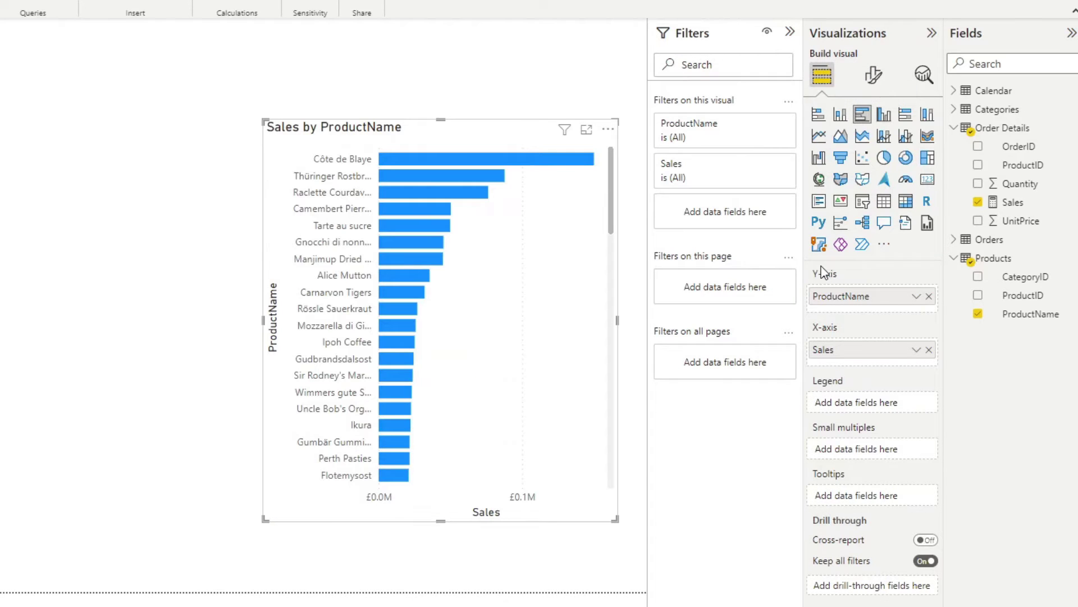
click(871, 84)
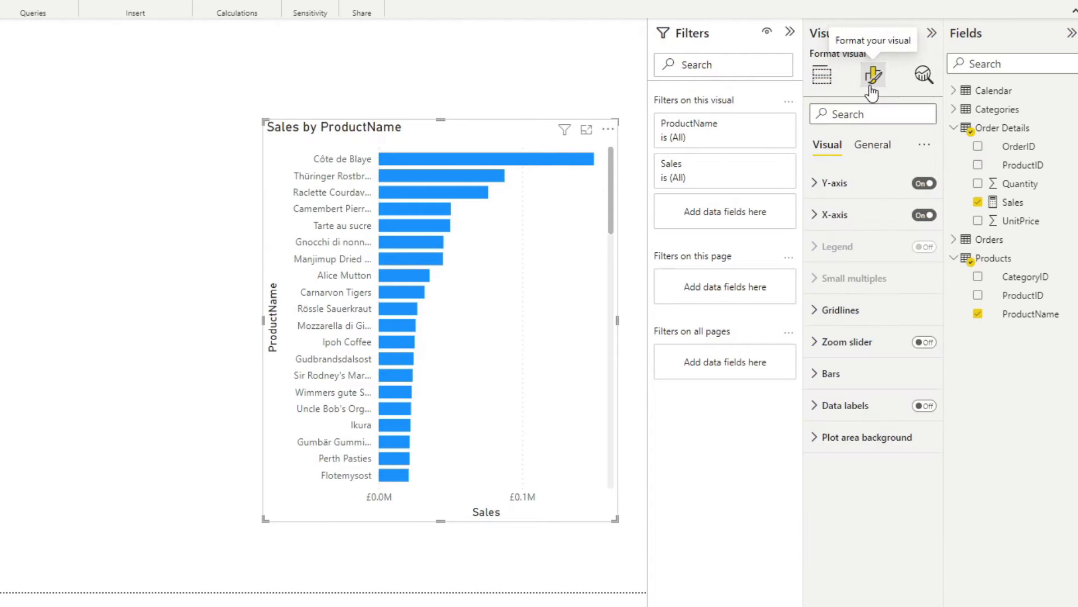
click(840, 376)
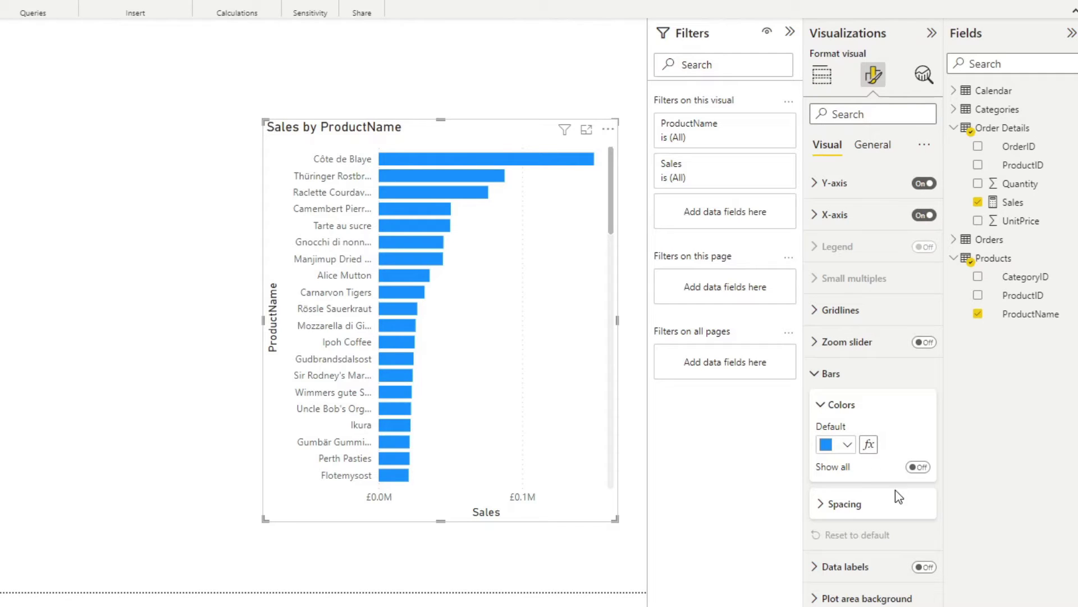
Toggle Show all bar colours on and off, then bring up the bars' conditional colouring.
click(917, 466)
scroll(868, 497, down, 4)
scroll(864, 497, down, 2)
scroll(877, 477, up, 6)
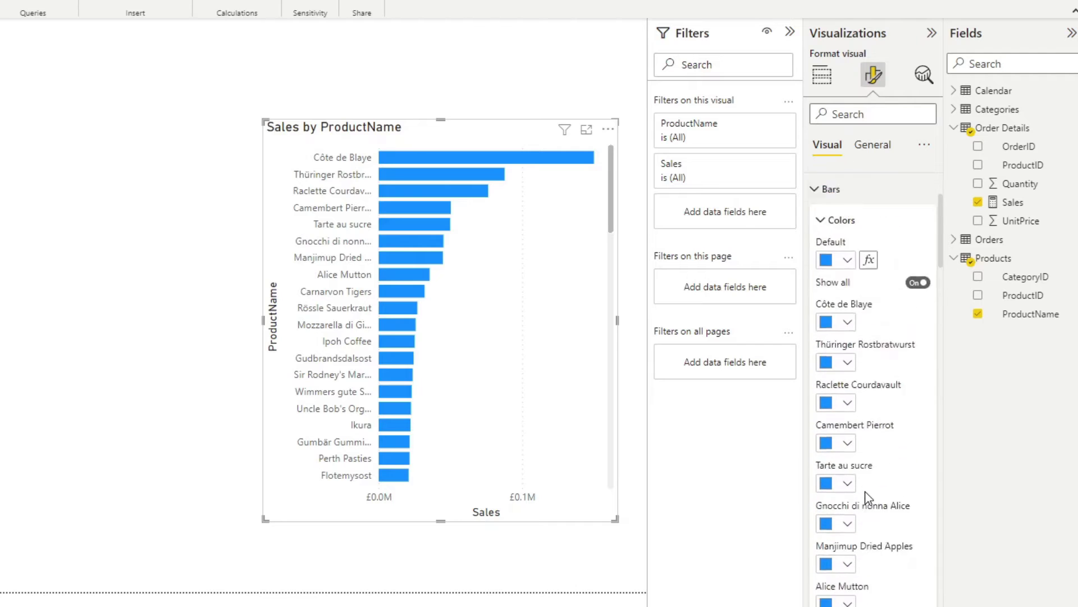
click(920, 468)
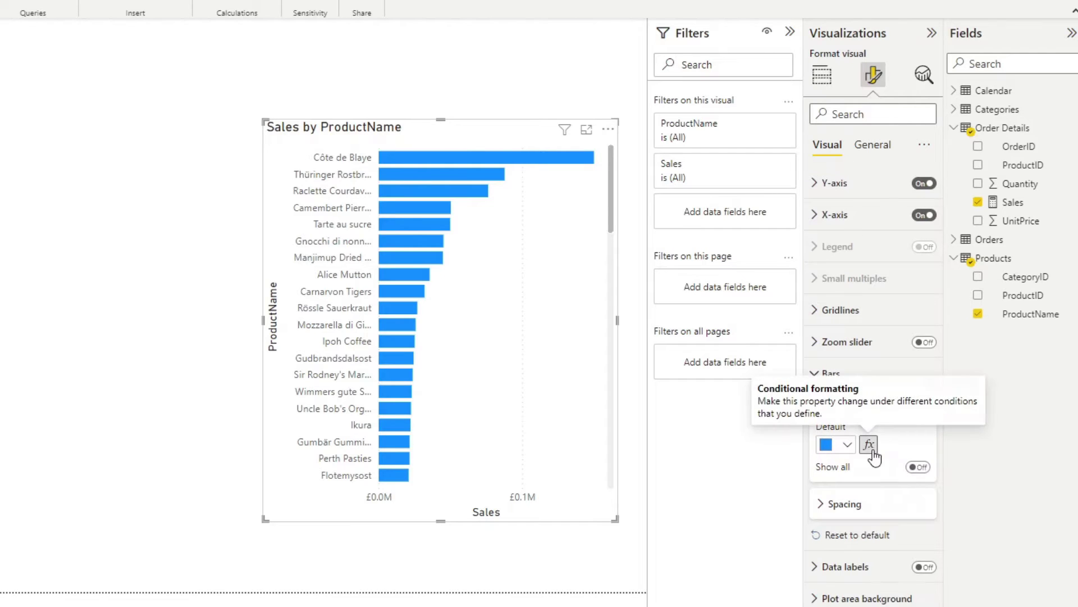
click(870, 449)
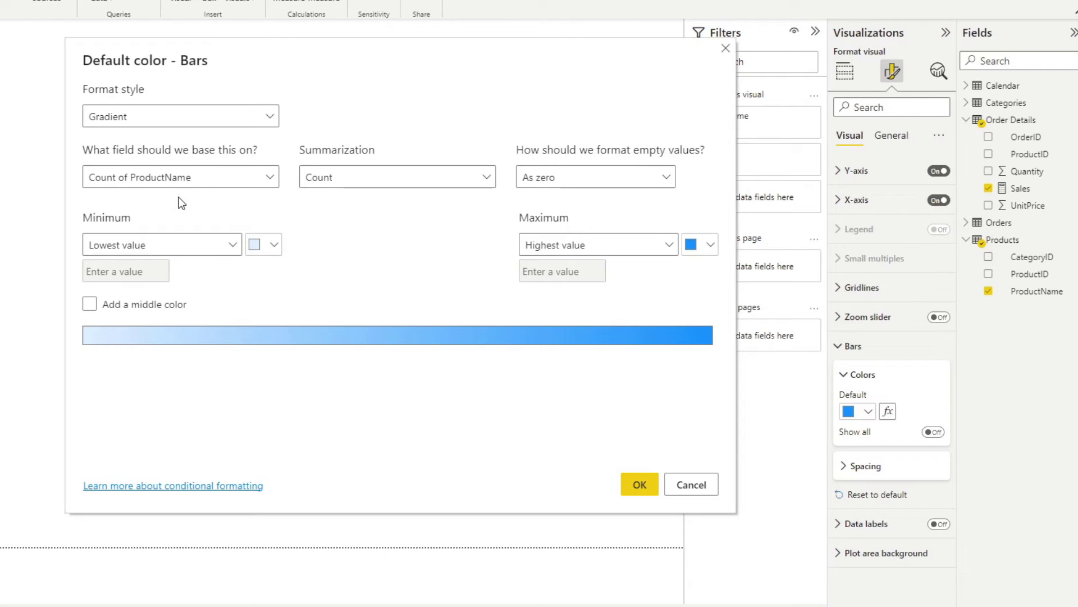
Colour the bars with a blue gradient based on Order Details > Sales and stretch the chart taller.
click(228, 177)
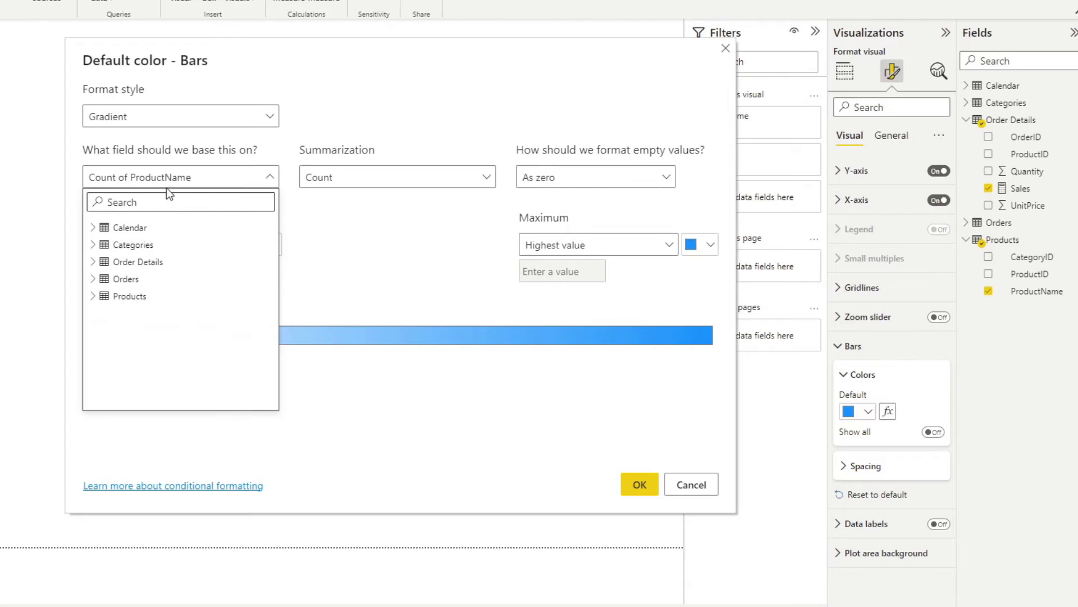
click(95, 263)
click(100, 333)
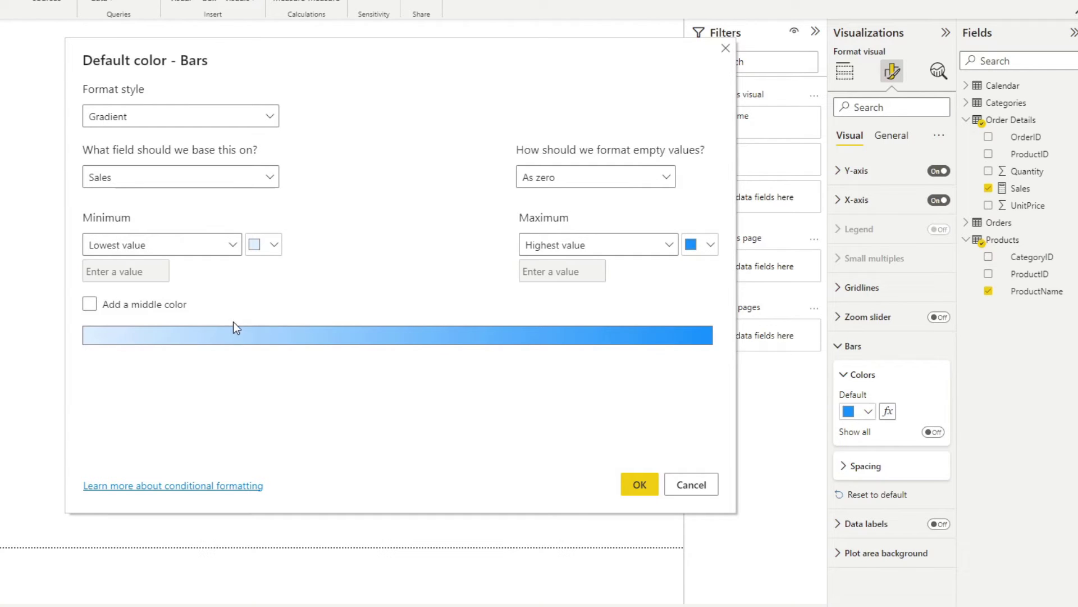
click(639, 487)
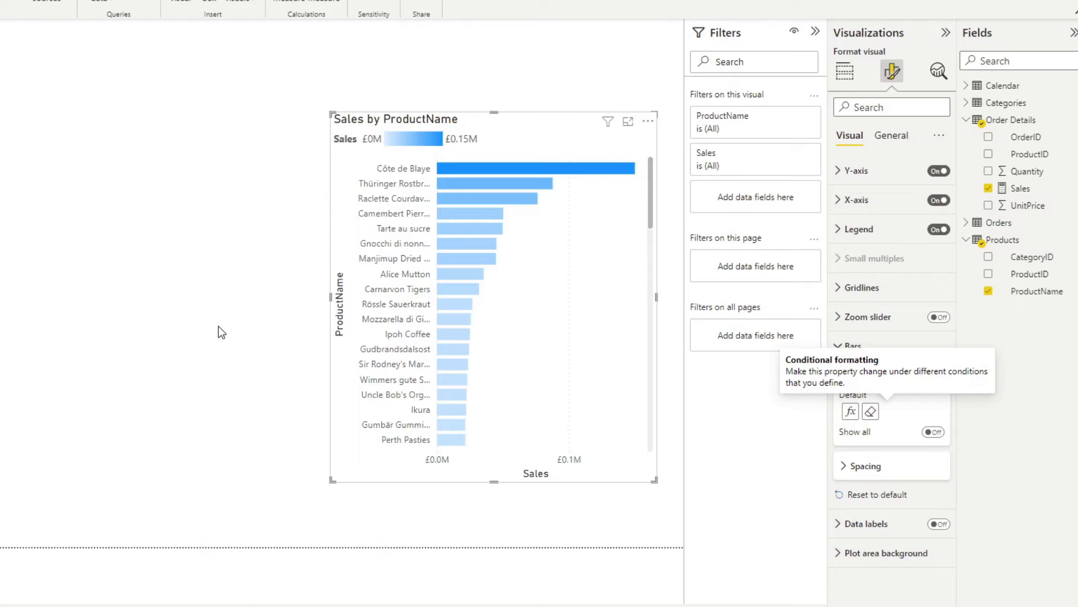
drag(493, 481, 501, 530)
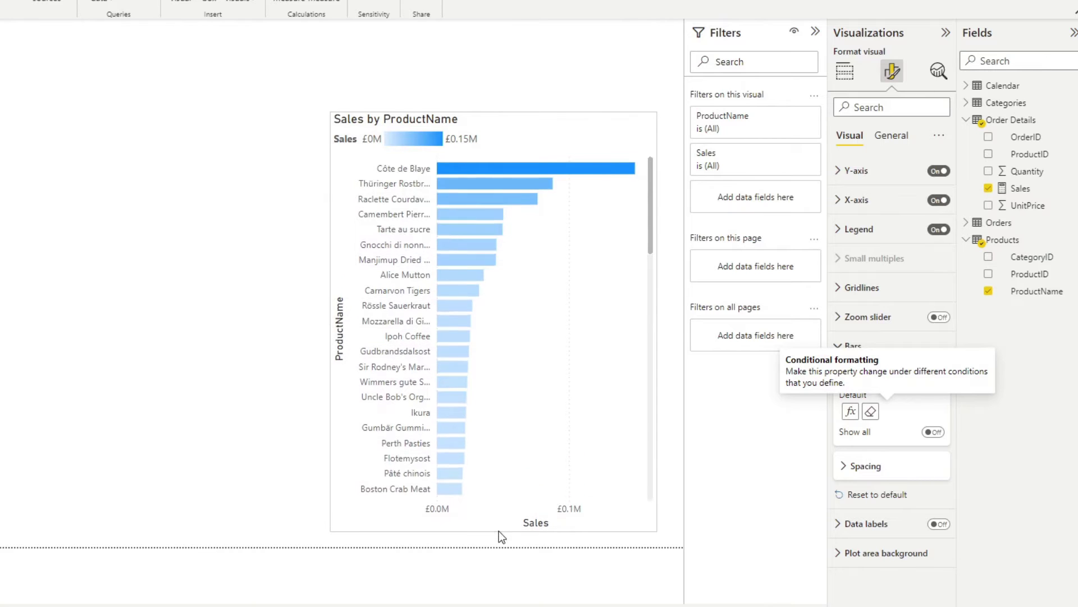
Clear the Sales gradient under Bars > Colors so all bars return to default blue.
click(496, 87)
click(511, 139)
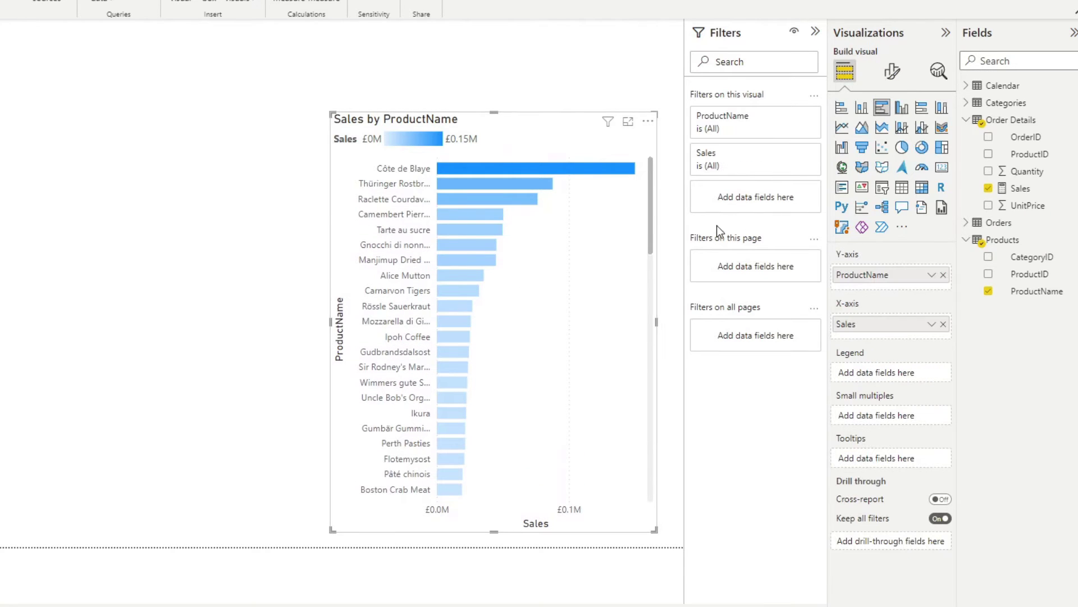
click(892, 71)
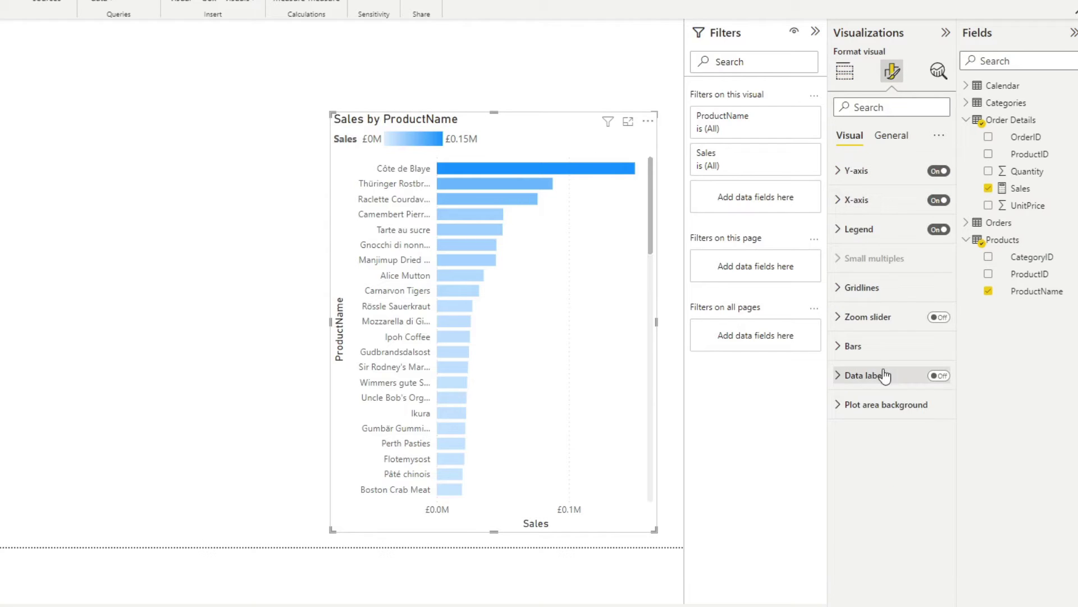
click(859, 345)
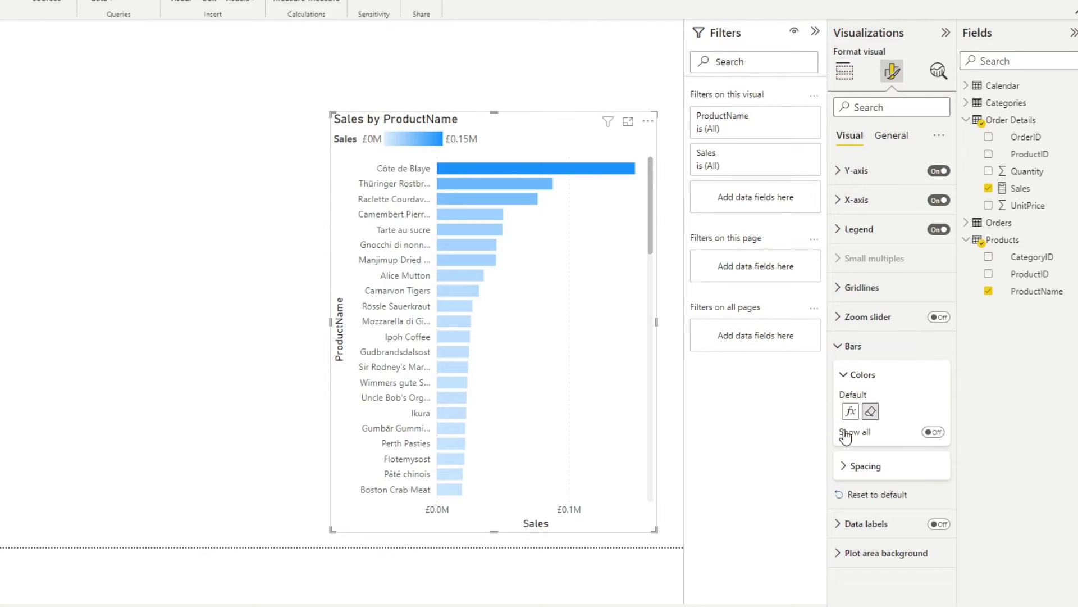
click(870, 412)
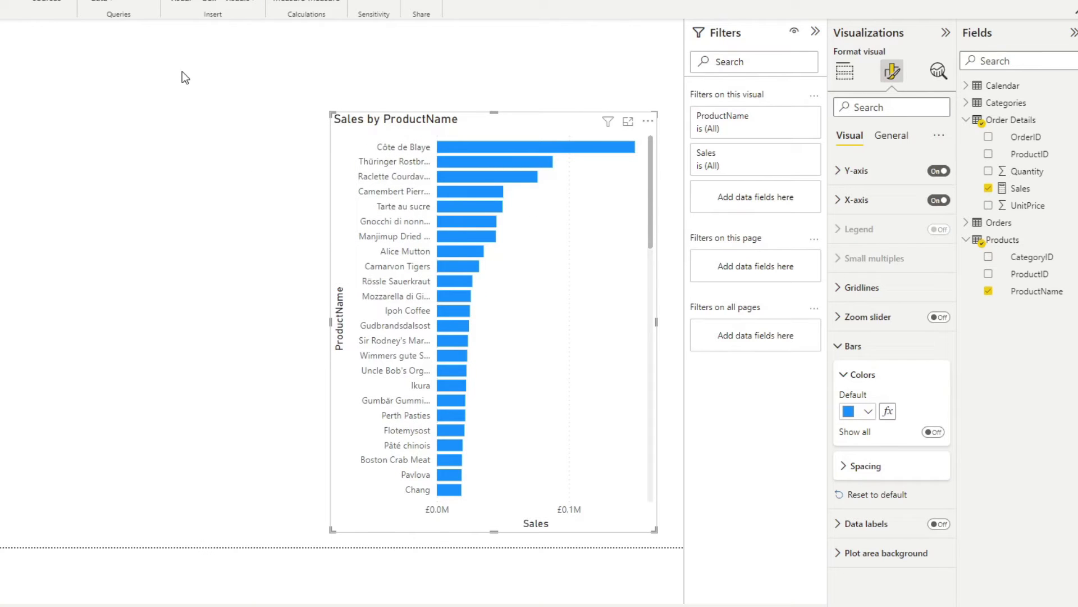
Switch the bars' conditional colour format style to Rules.
click(889, 413)
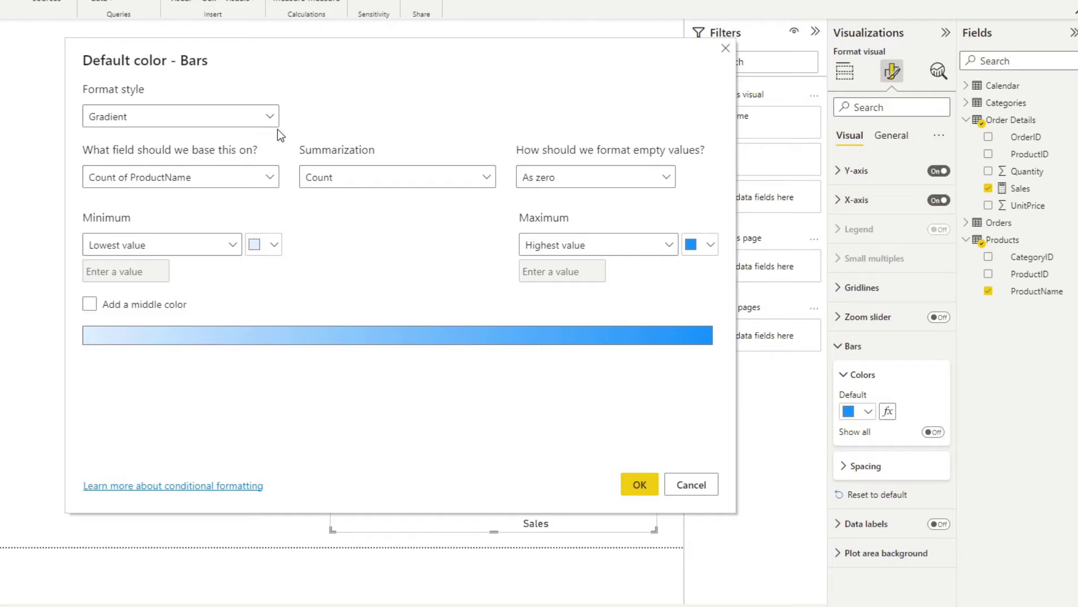
click(204, 121)
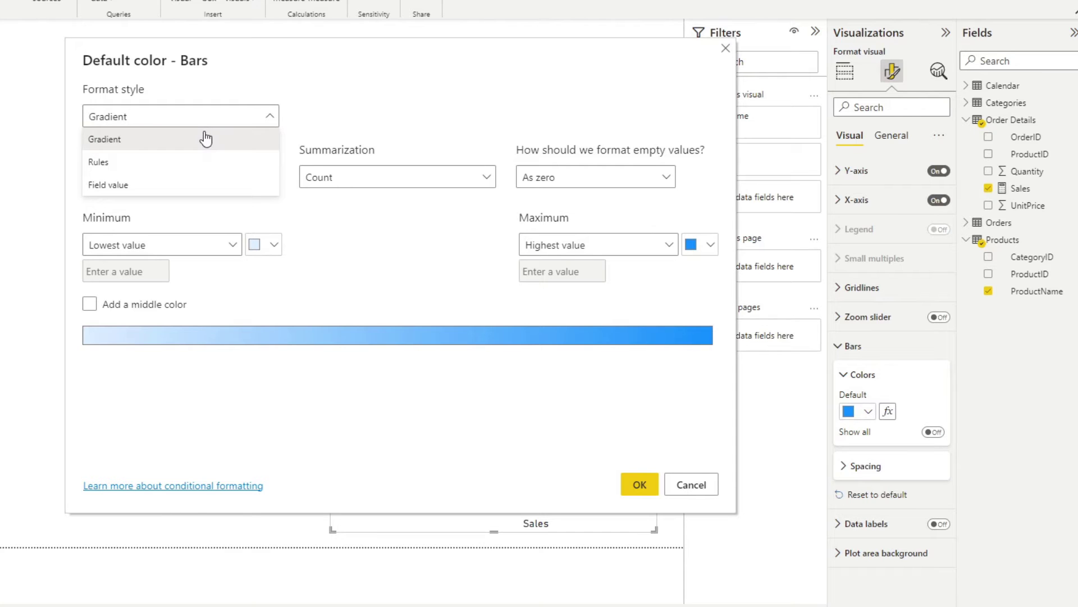
click(199, 173)
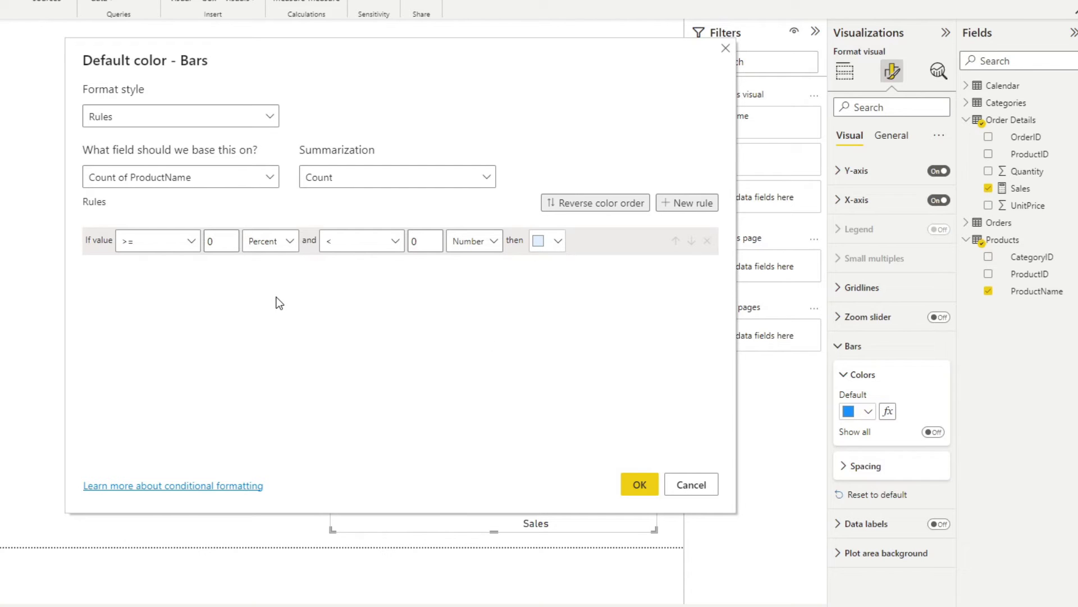
drag(326, 112, 35, 151)
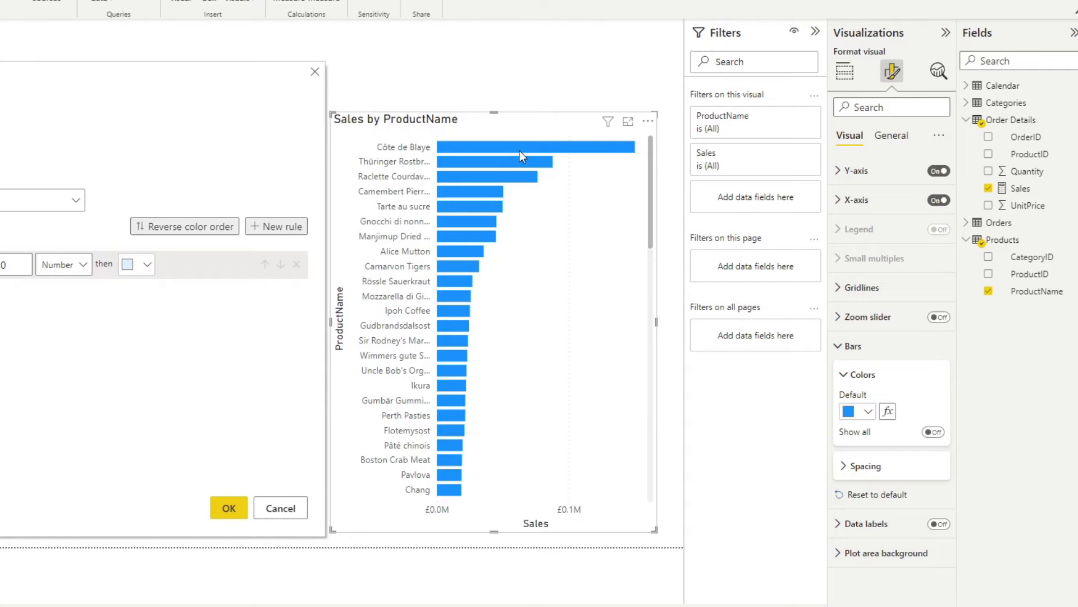
drag(12, 76, 484, 94)
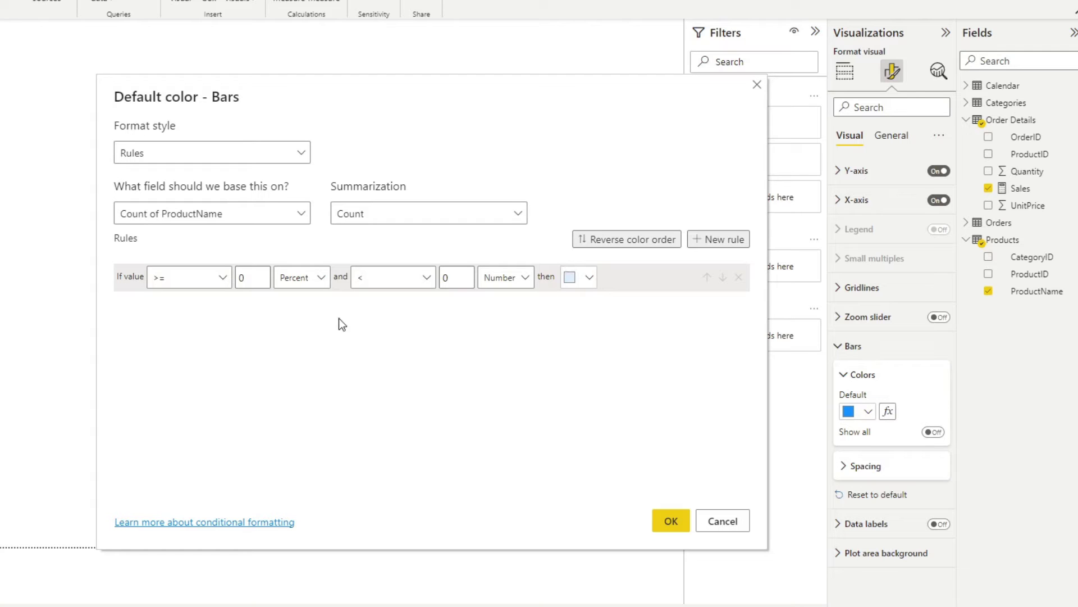
Add a second rule, colouring the first rule red and the second custom bright green #3EFF65.
click(719, 238)
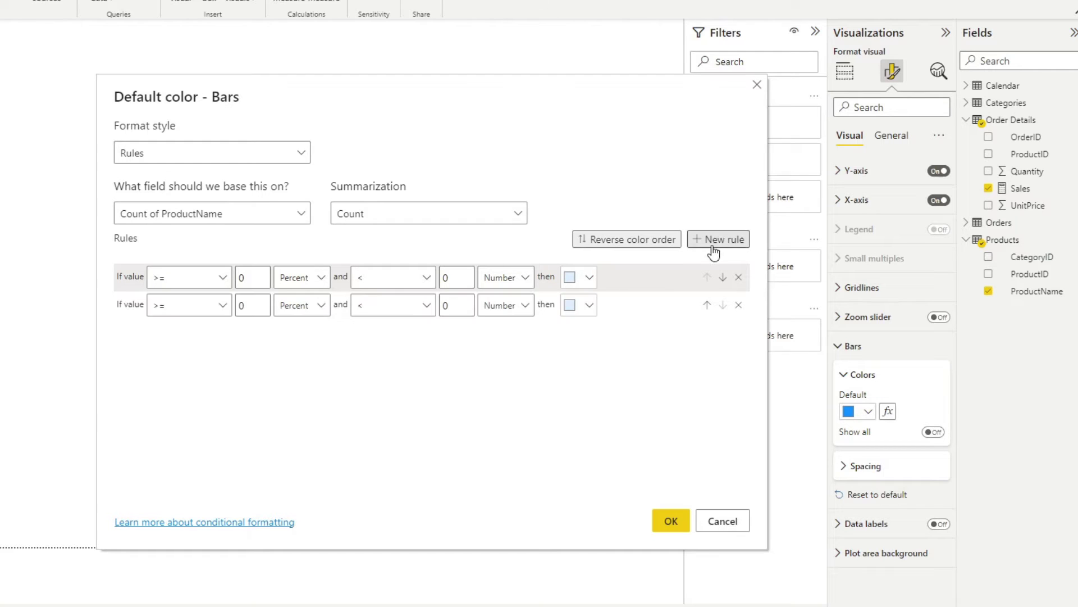
click(223, 277)
click(257, 256)
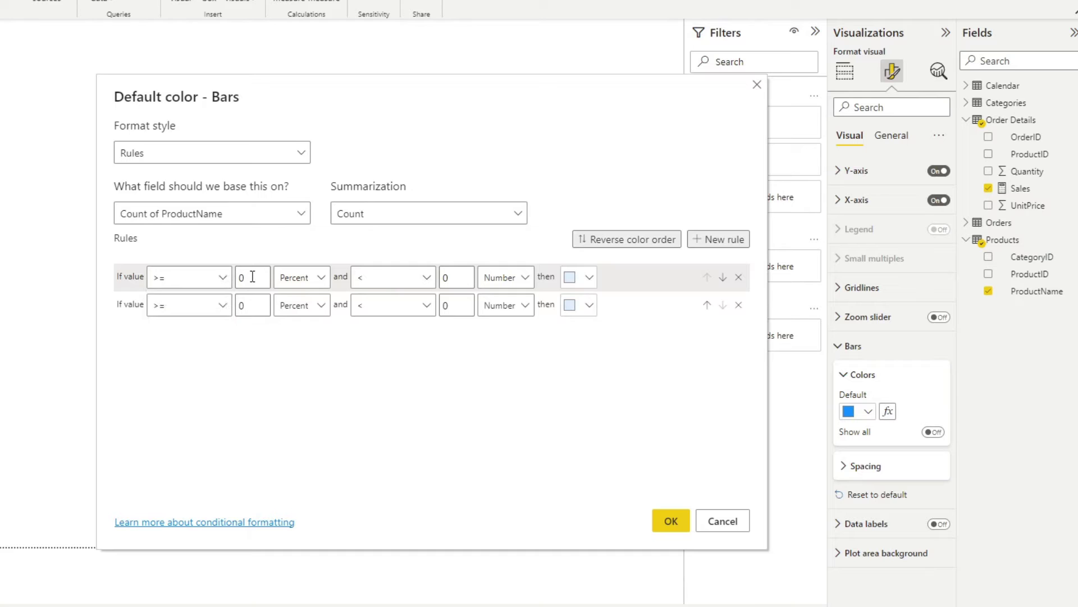
click(574, 277)
click(666, 305)
click(584, 307)
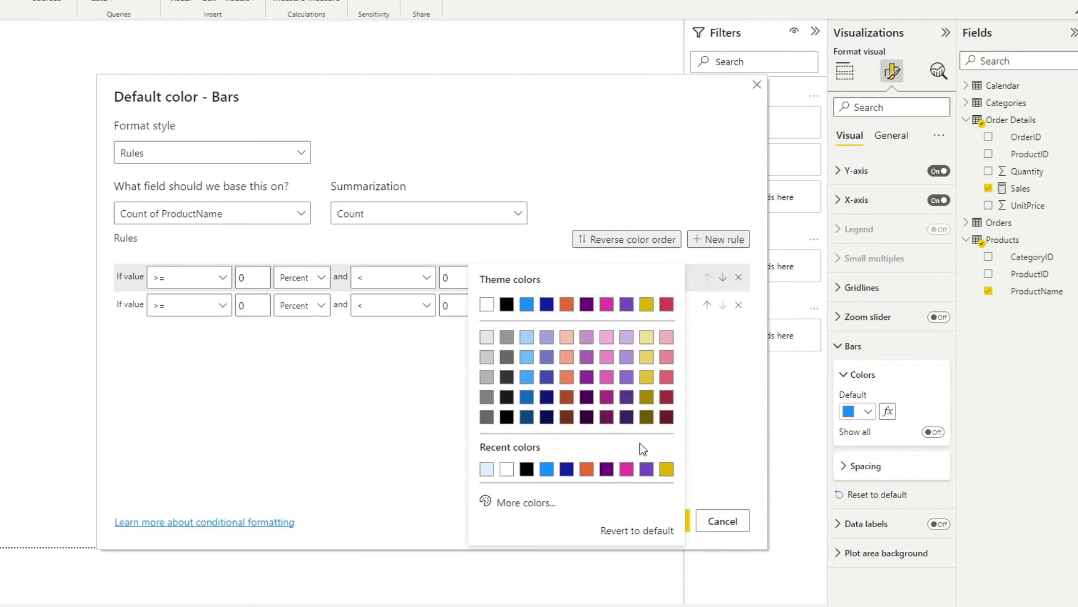
click(526, 502)
drag(633, 448, 551, 448)
drag(619, 316, 620, 276)
click(720, 372)
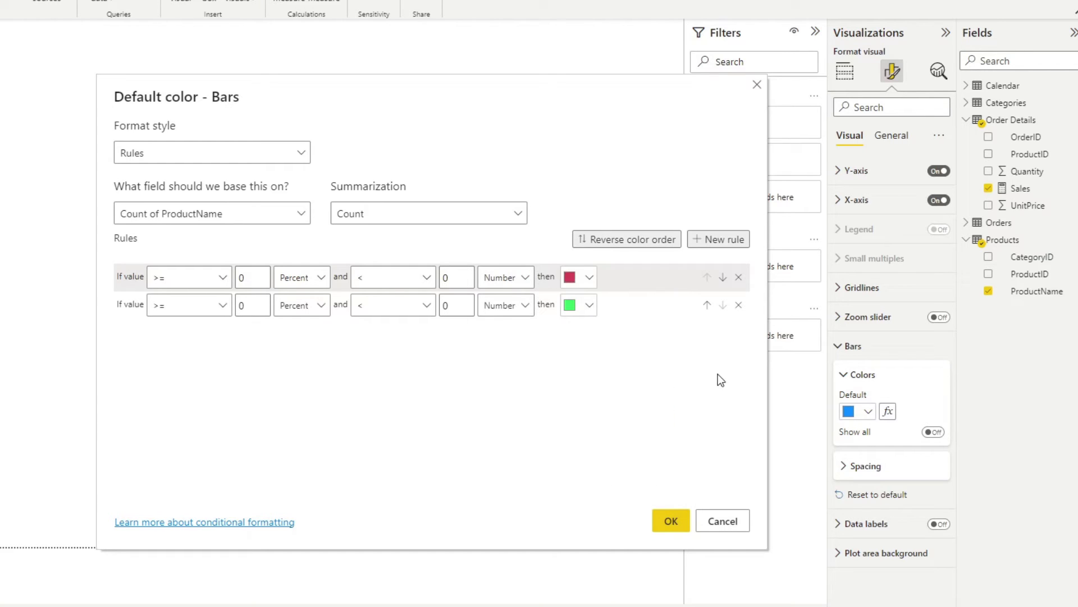
Switch both colour rules from Percent to Number.
click(309, 279)
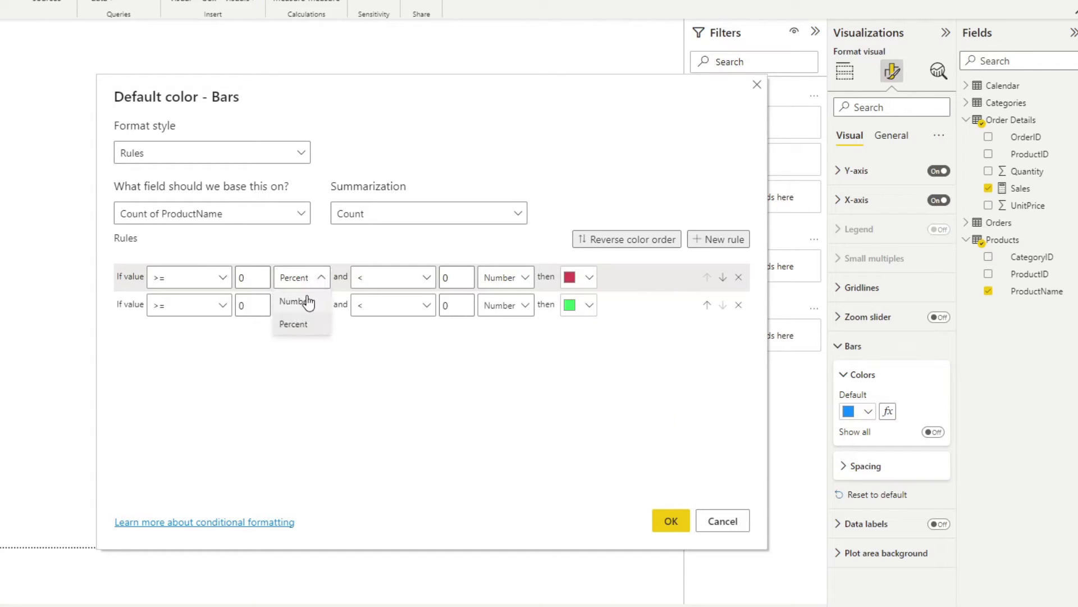
click(304, 301)
click(296, 308)
click(295, 329)
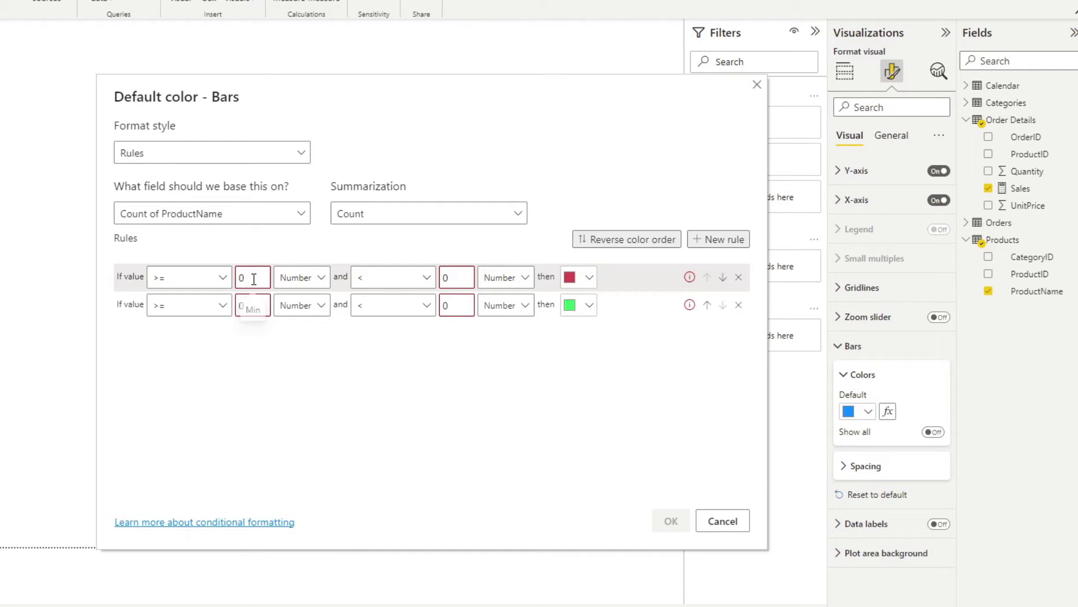
Set the red rule's range to 0–50000 and the green rule's to 50000–999999.
click(462, 275)
text(50000)
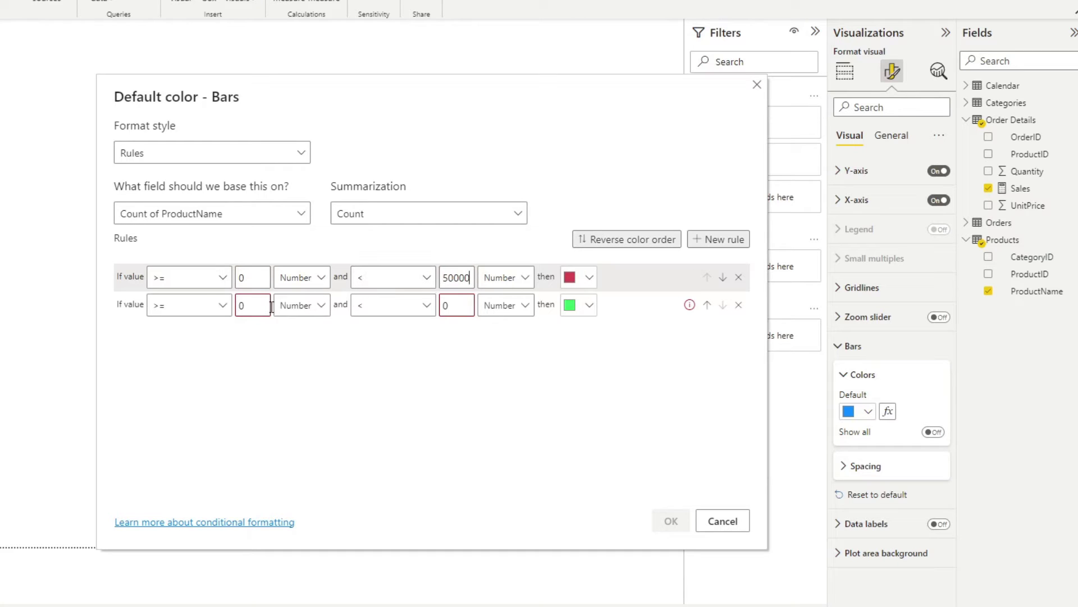
click(241, 306)
text(50000)
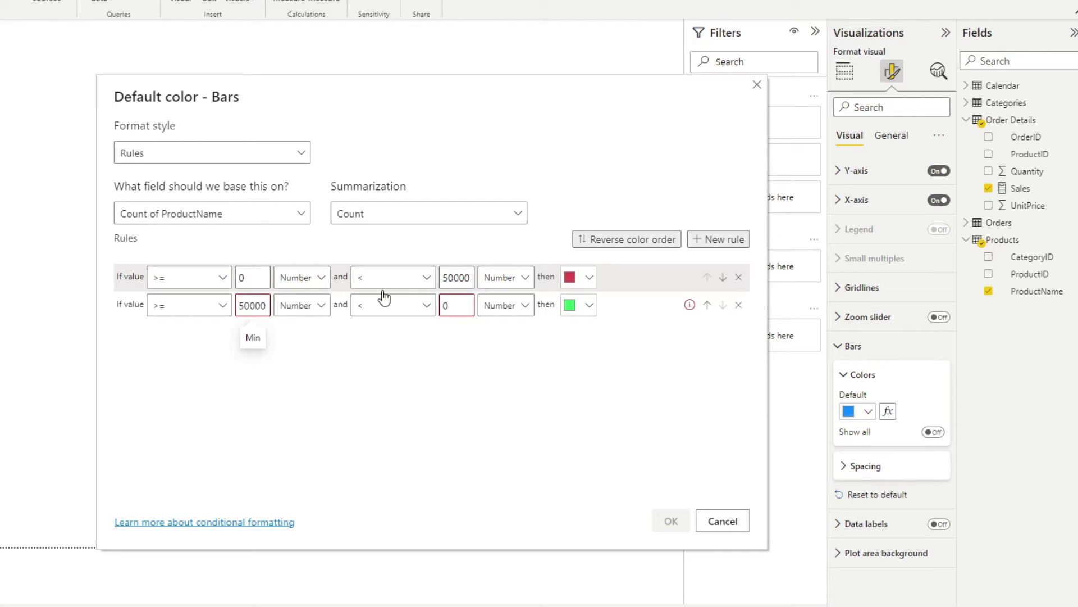
click(457, 305)
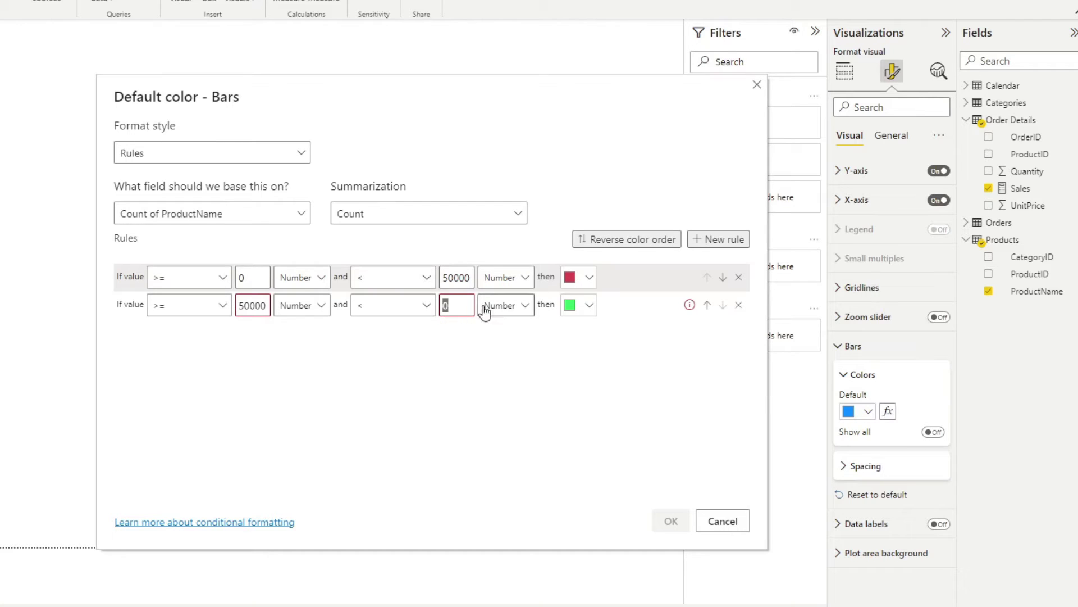
text(999999)
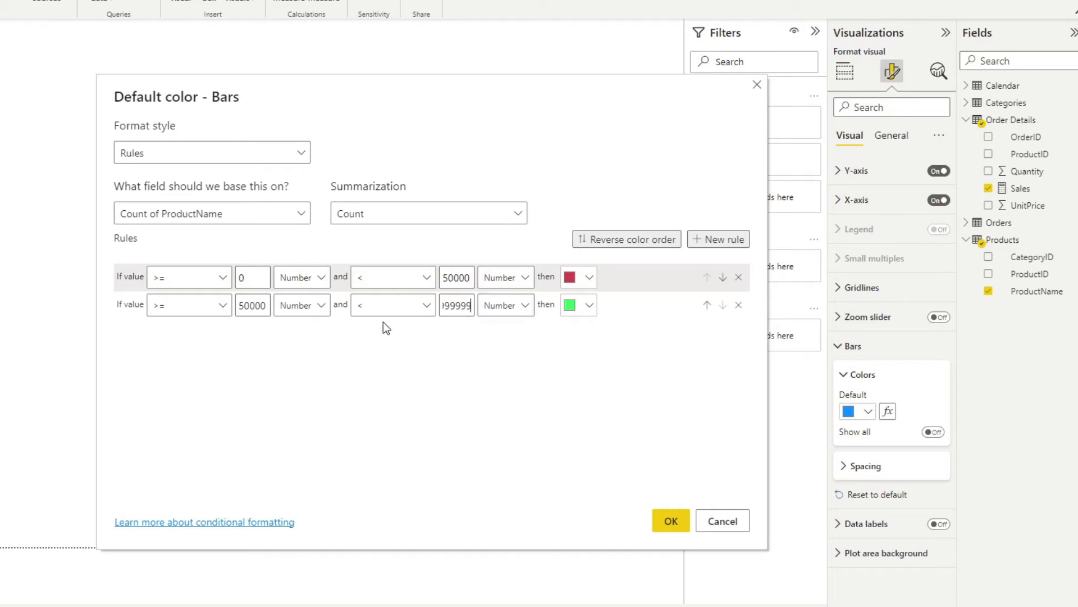
click(425, 305)
click(384, 331)
click(462, 307)
Base the red/green rules on Order Details > Sales, turning the top four product bars green.
click(667, 518)
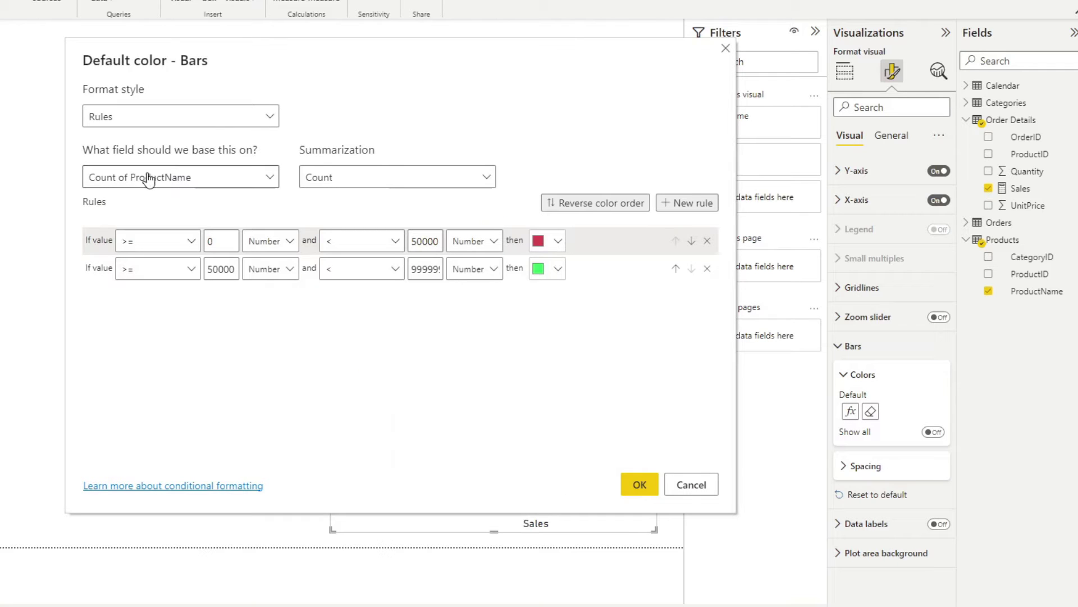
click(140, 184)
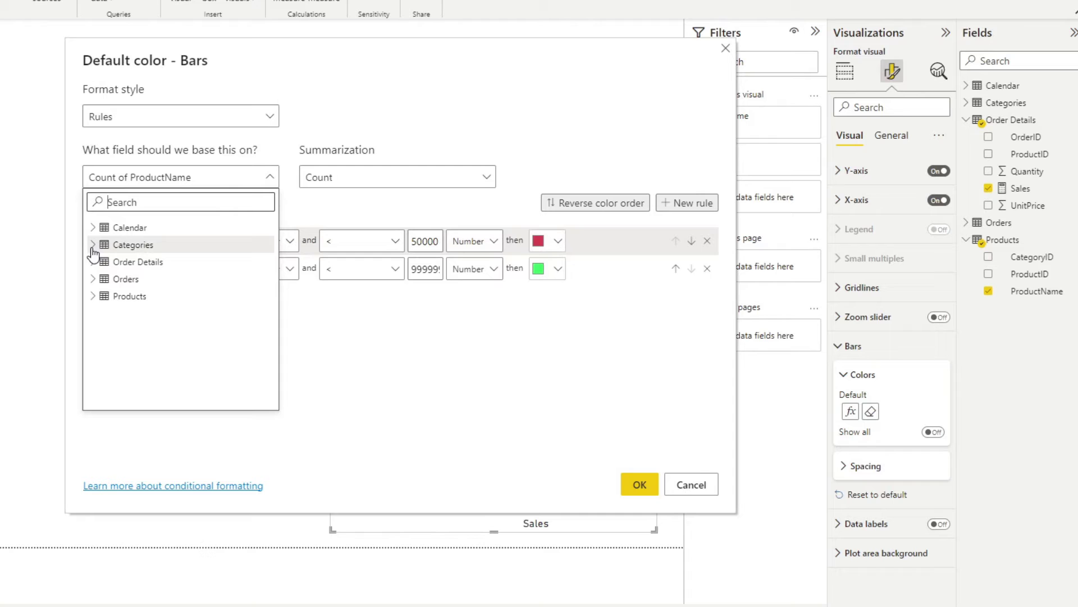
click(93, 245)
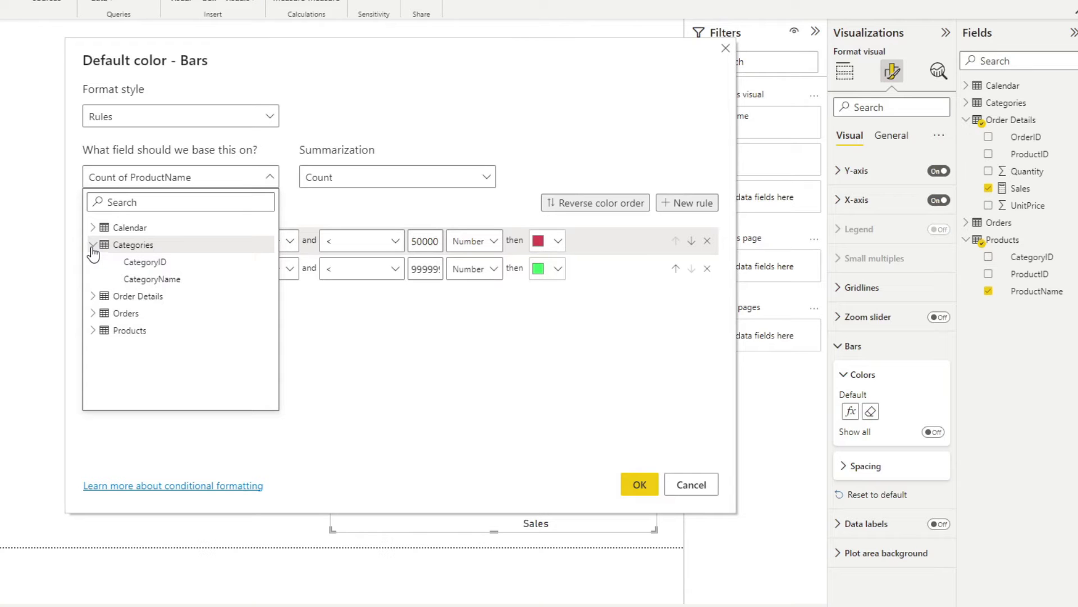
click(93, 244)
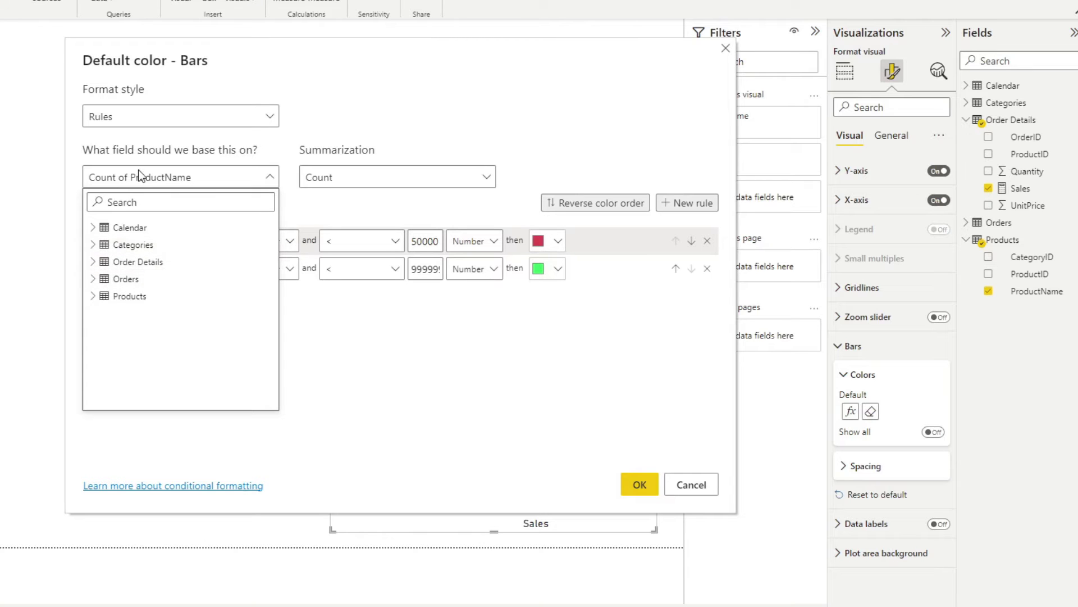
click(92, 262)
click(113, 331)
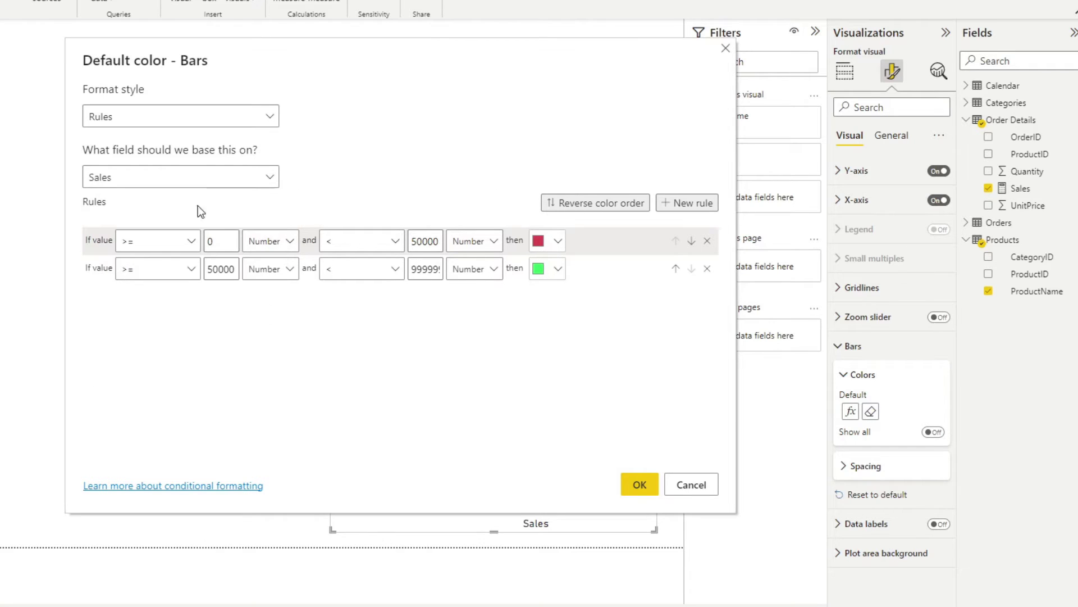
click(639, 483)
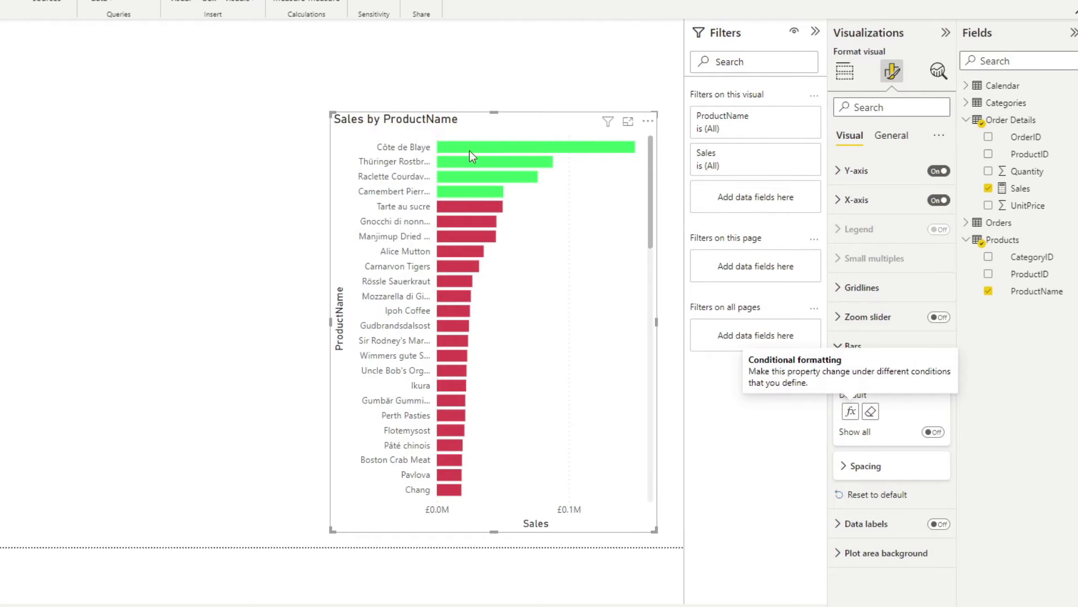
mouse_move(491, 180)
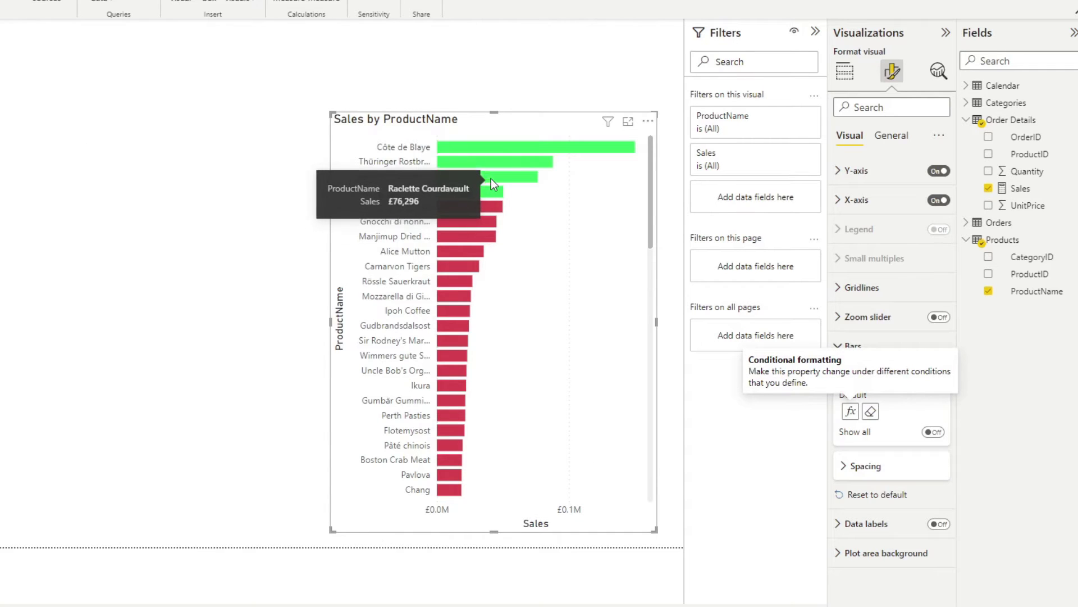
mouse_move(501, 147)
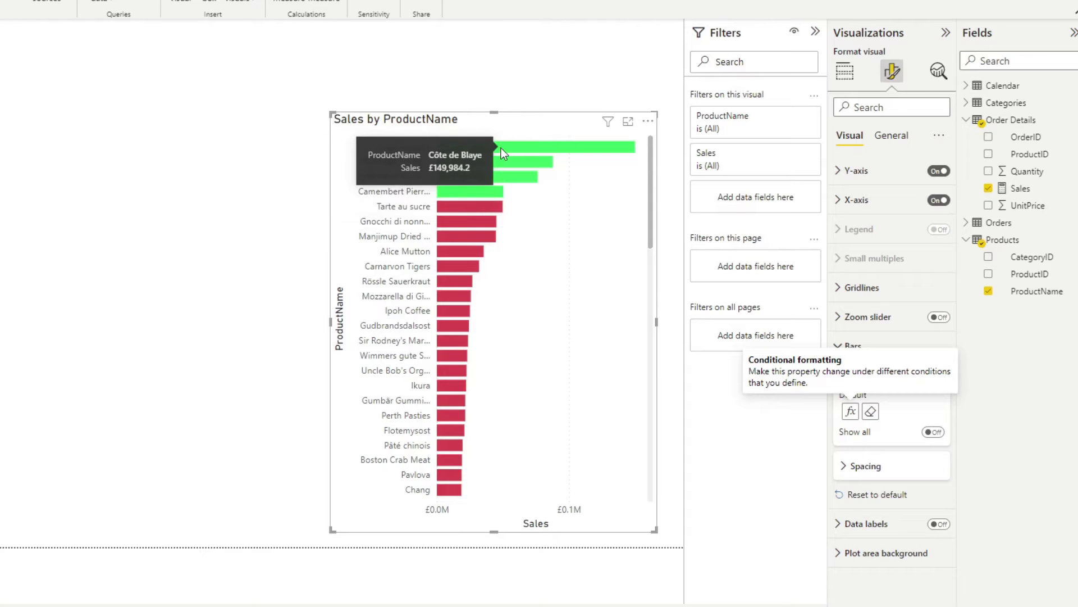
scroll(474, 236, down, 10)
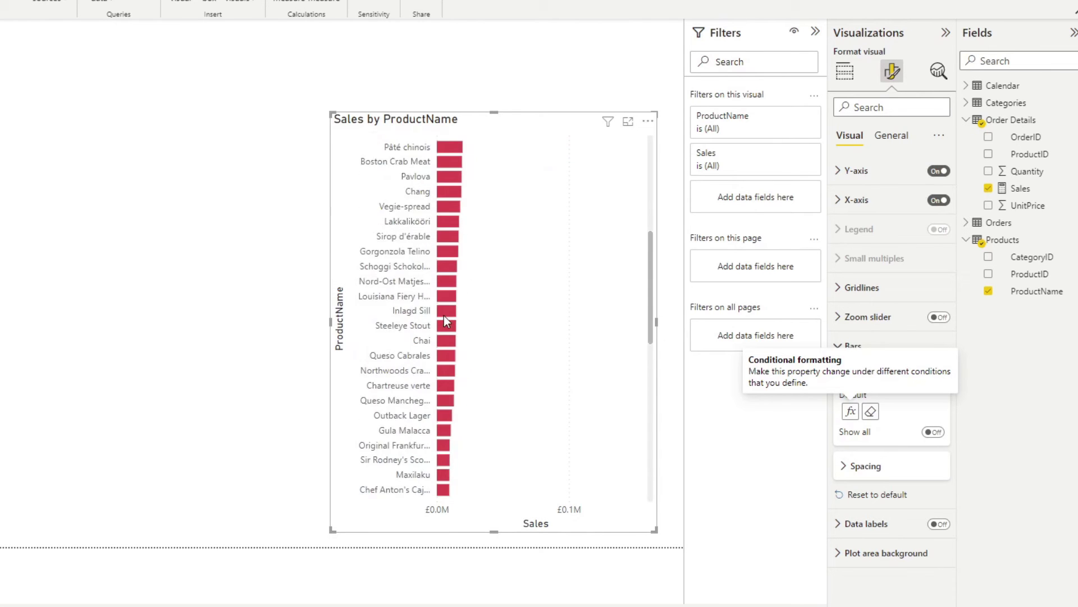
scroll(446, 410, up, 10)
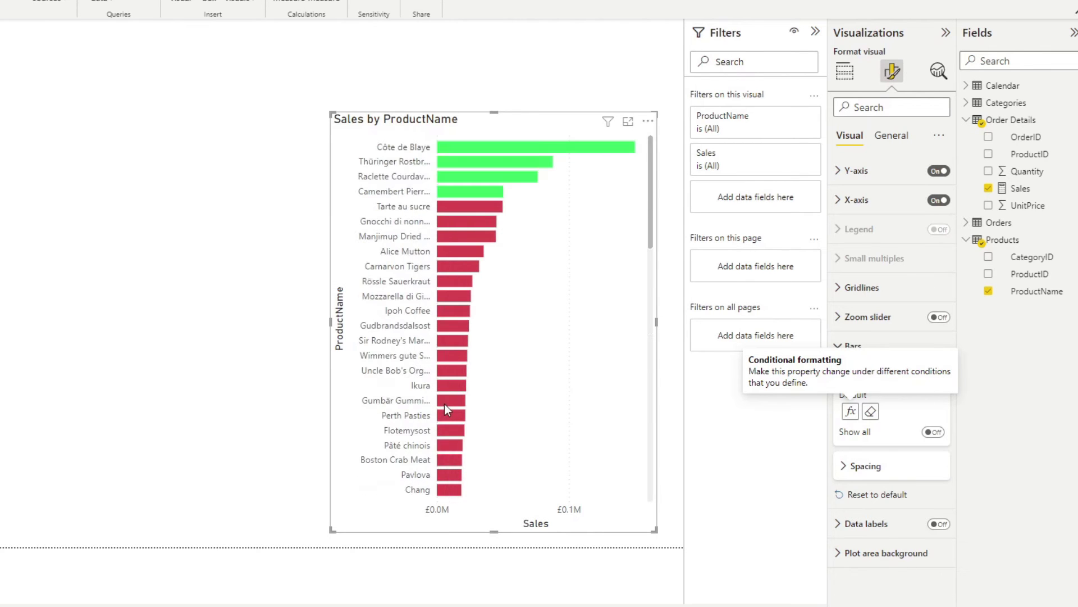
click(850, 411)
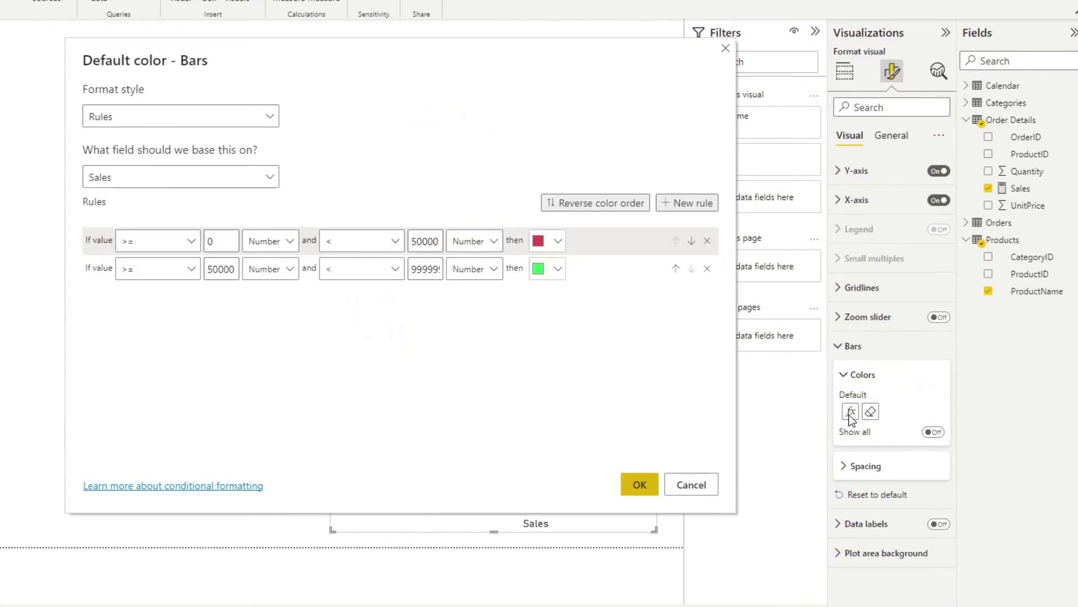
click(397, 145)
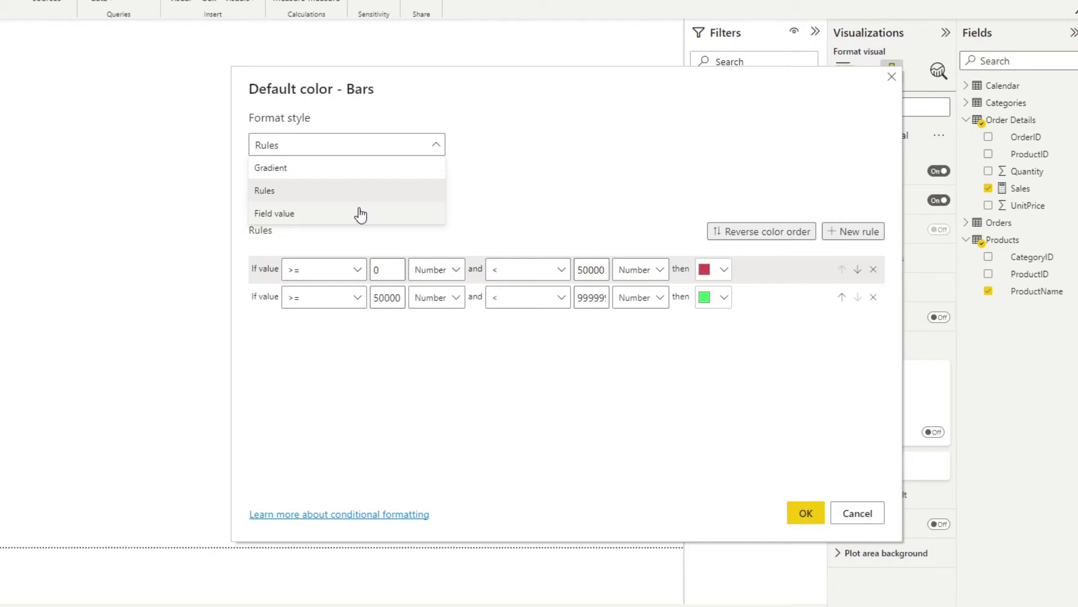
click(892, 76)
click(892, 76)
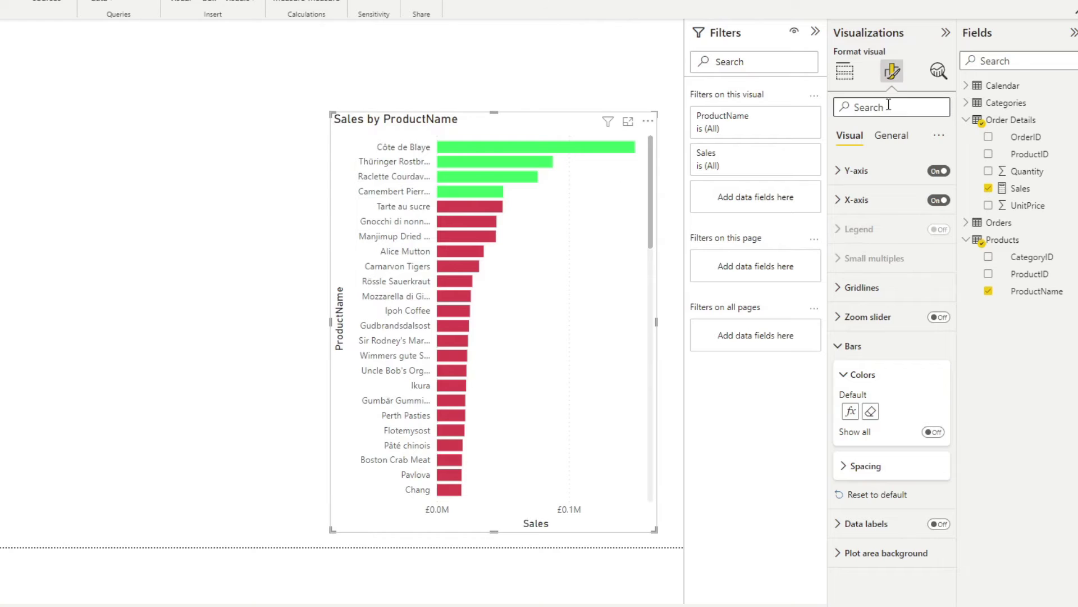
Inspect the chart title text and its conditional formatting dialog, leaving the title unchanged.
click(891, 136)
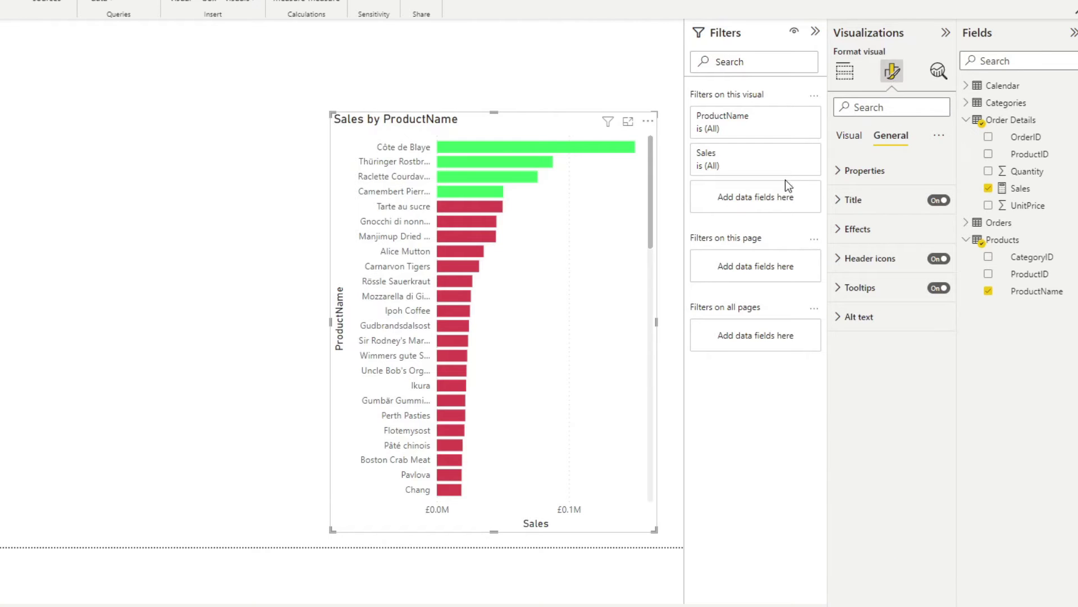
click(881, 198)
click(879, 243)
triple_click(866, 242)
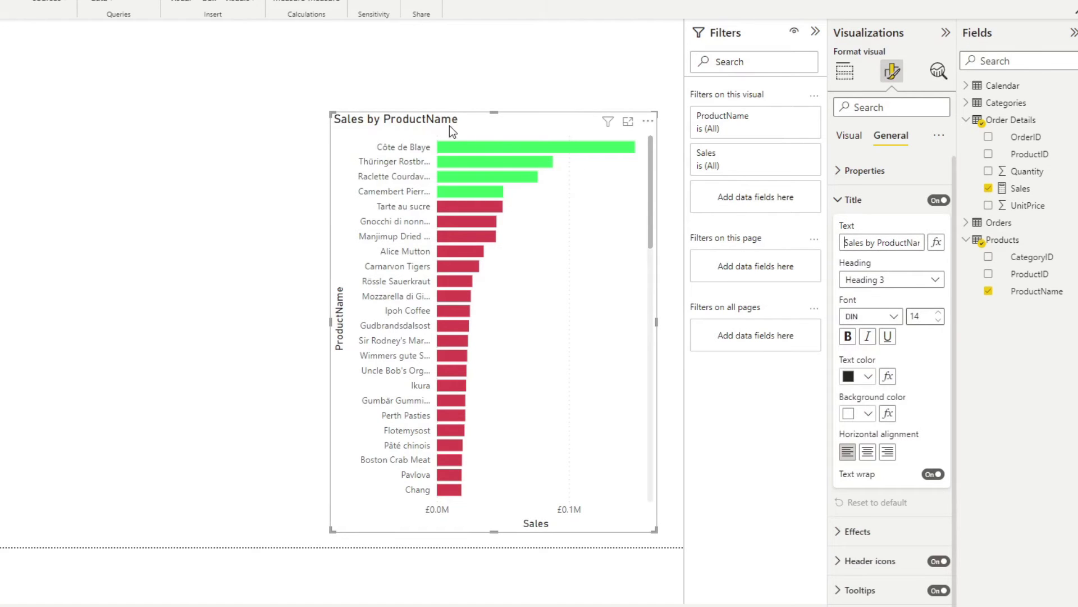
click(935, 242)
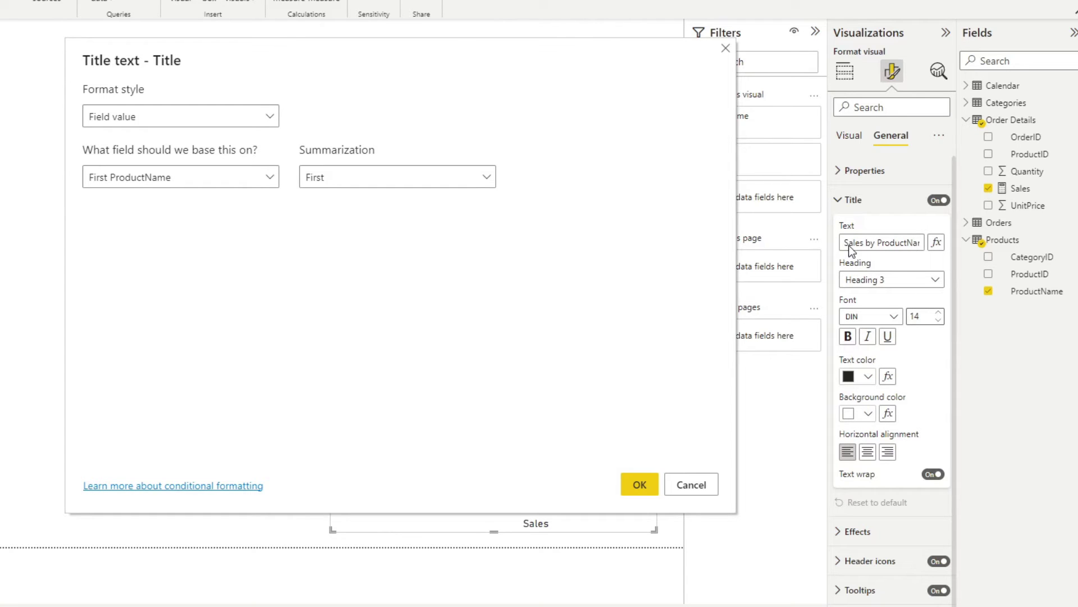
drag(533, 38, 806, 187)
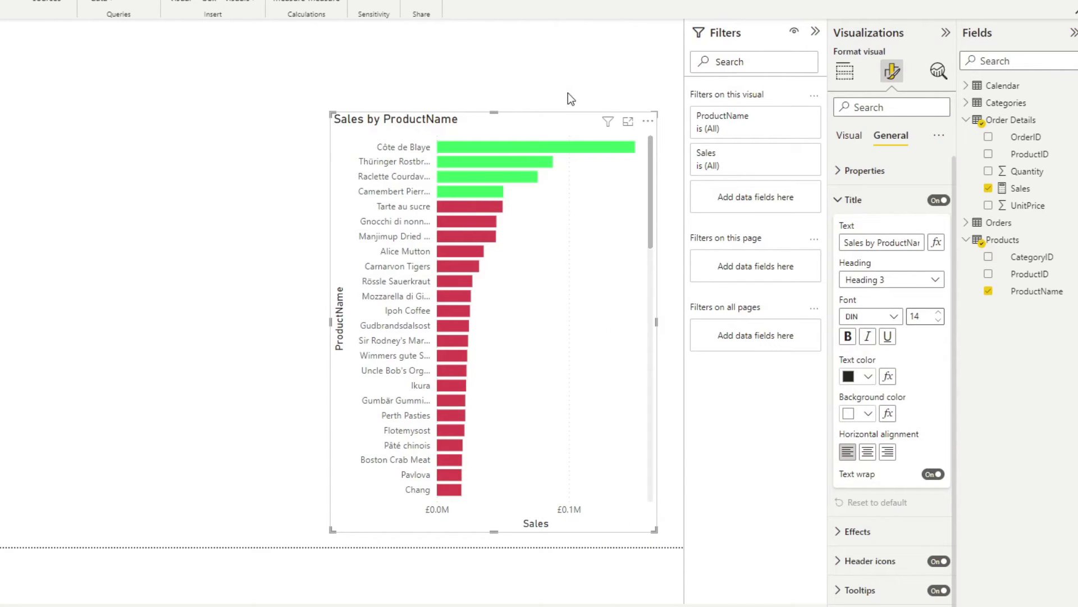
Switch the bar chart back to a Table visual and reposition it on the page.
click(845, 71)
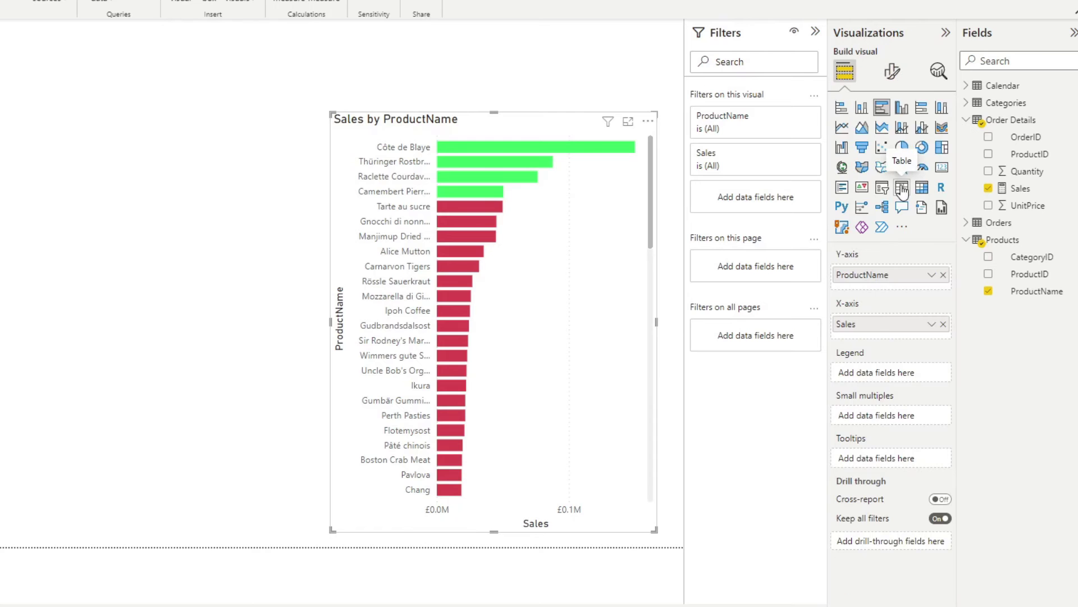
click(901, 187)
drag(623, 239, 611, 238)
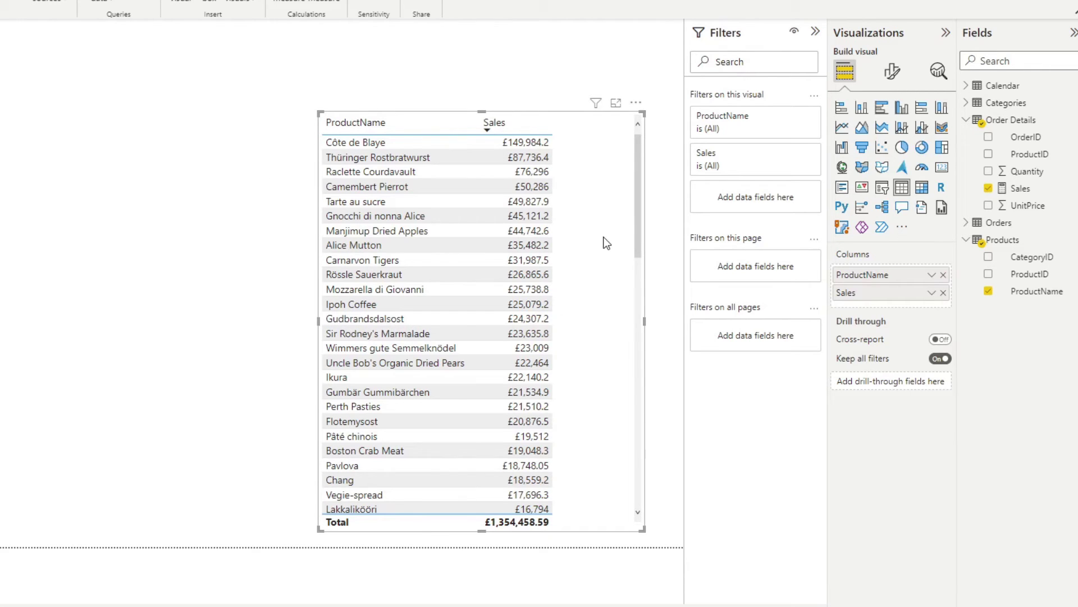
drag(601, 278, 623, 271)
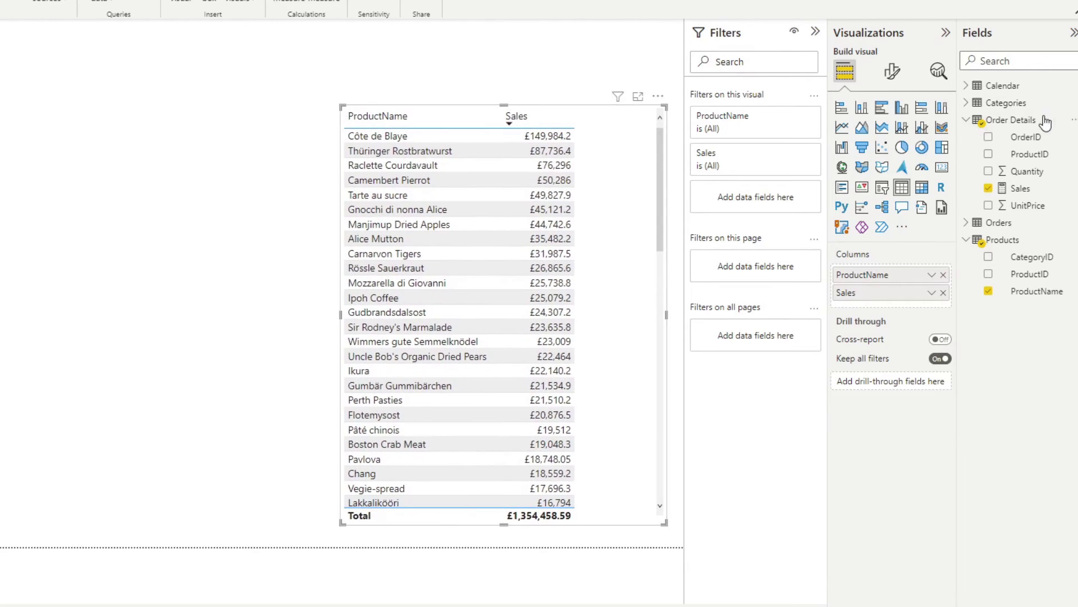
Turn on Background color for the Sales series under Cell elements, keeping the default blue gradient.
click(893, 72)
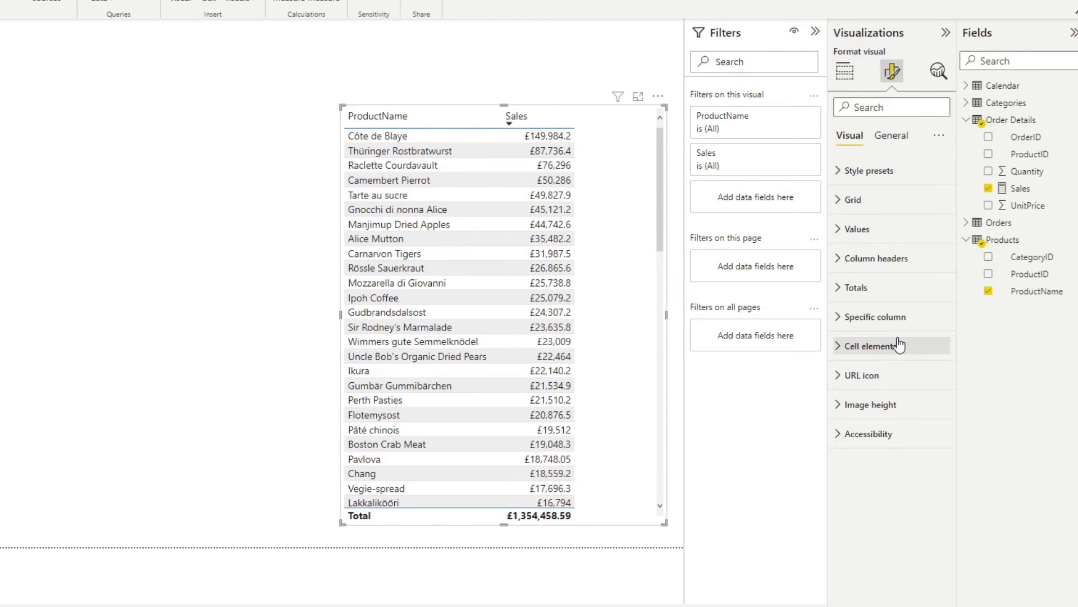
click(901, 345)
scroll(881, 382, down, 2)
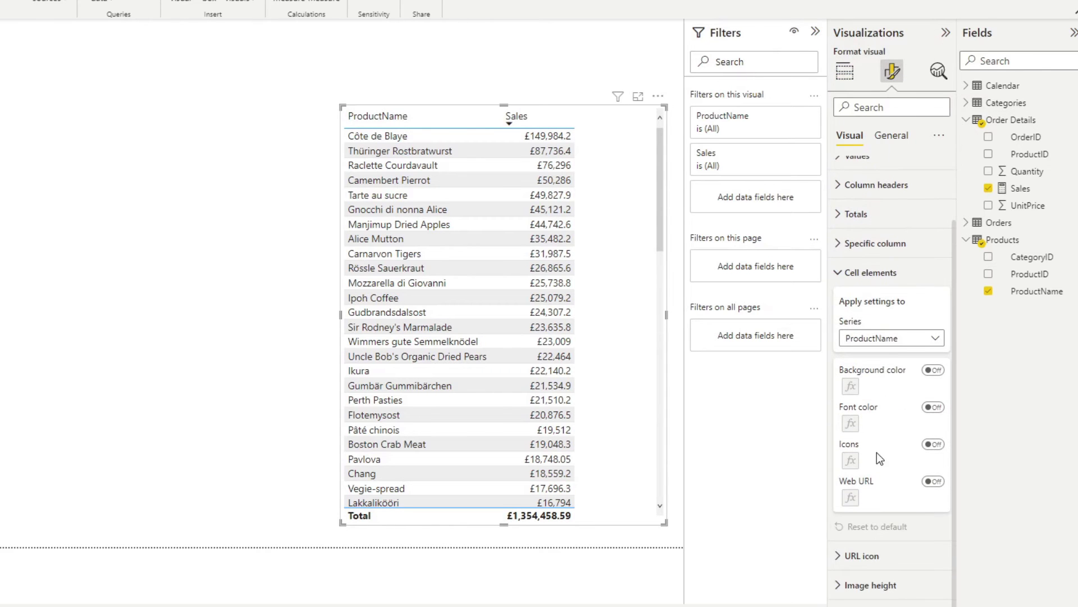
click(903, 348)
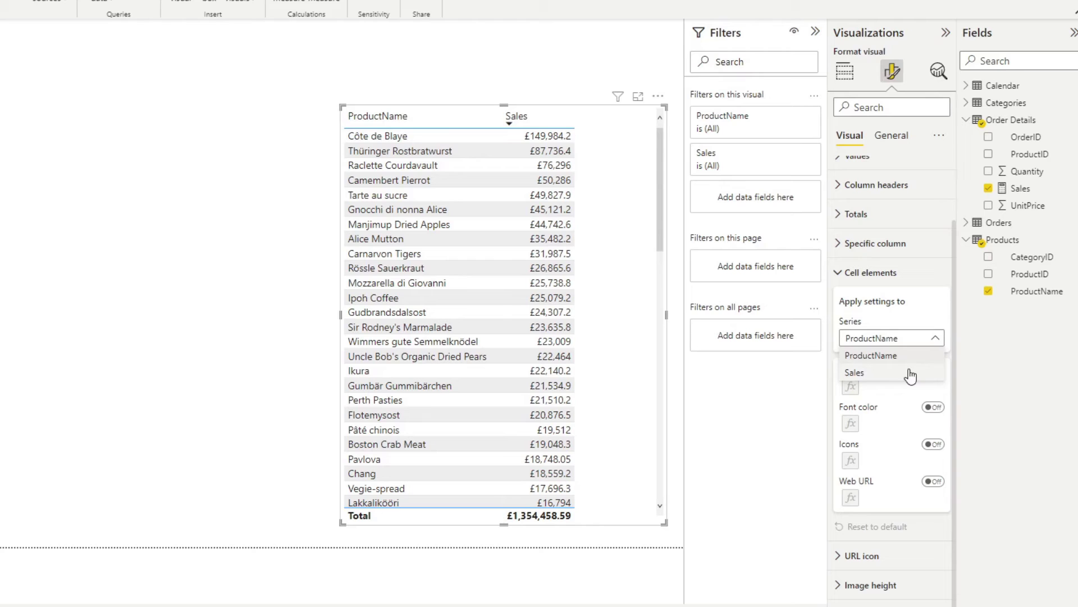
click(902, 313)
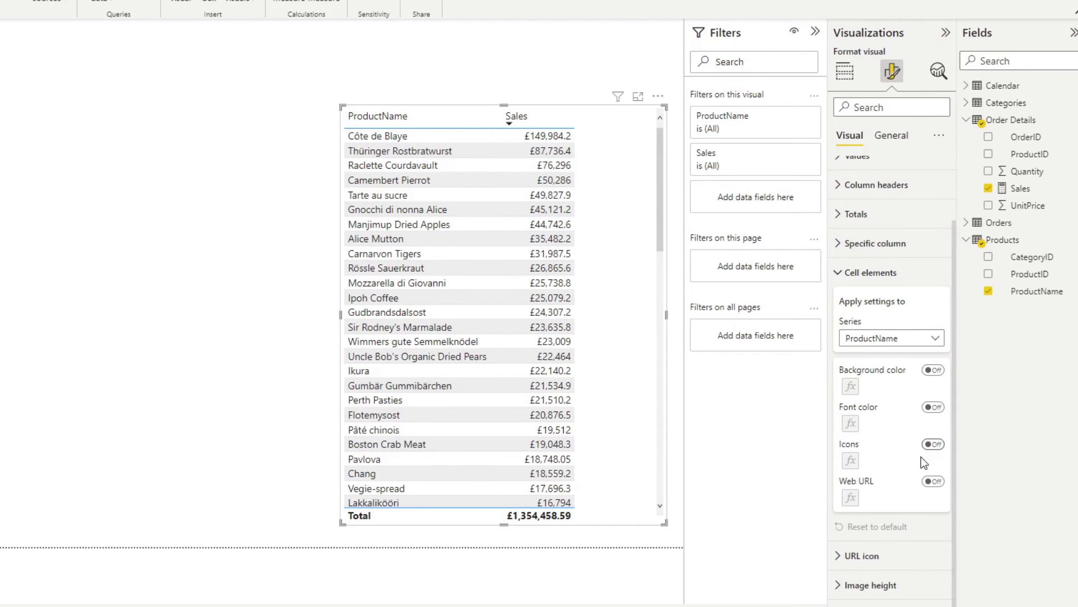
click(893, 338)
click(855, 373)
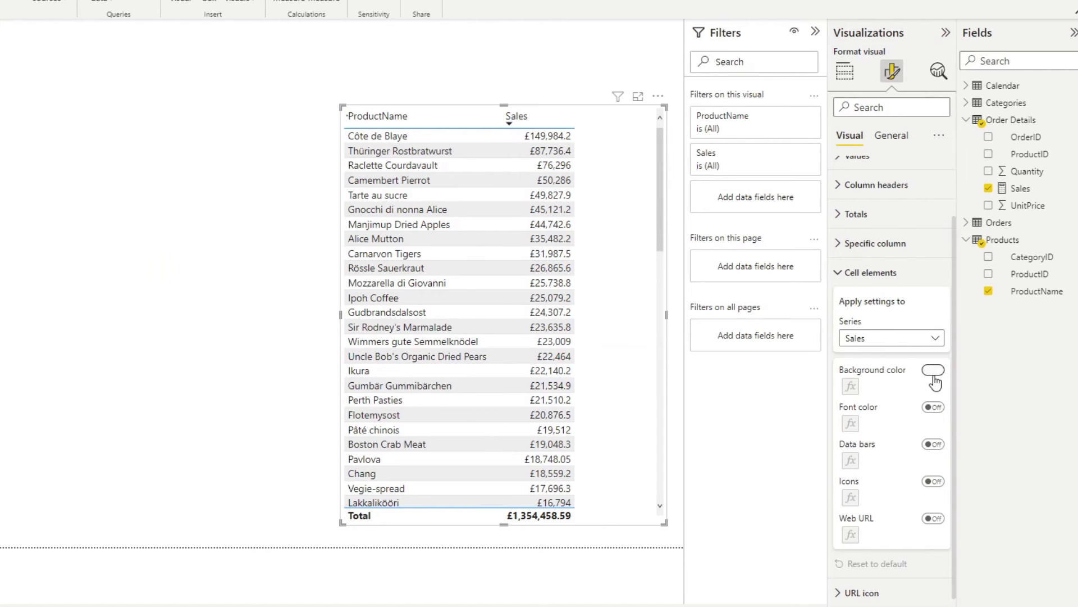
click(933, 371)
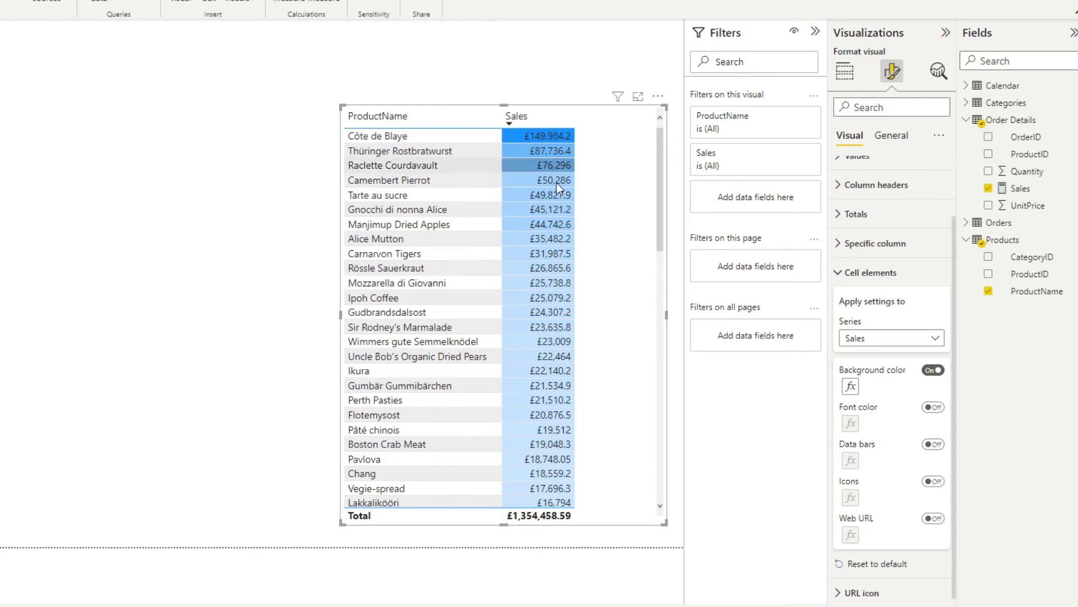
click(851, 387)
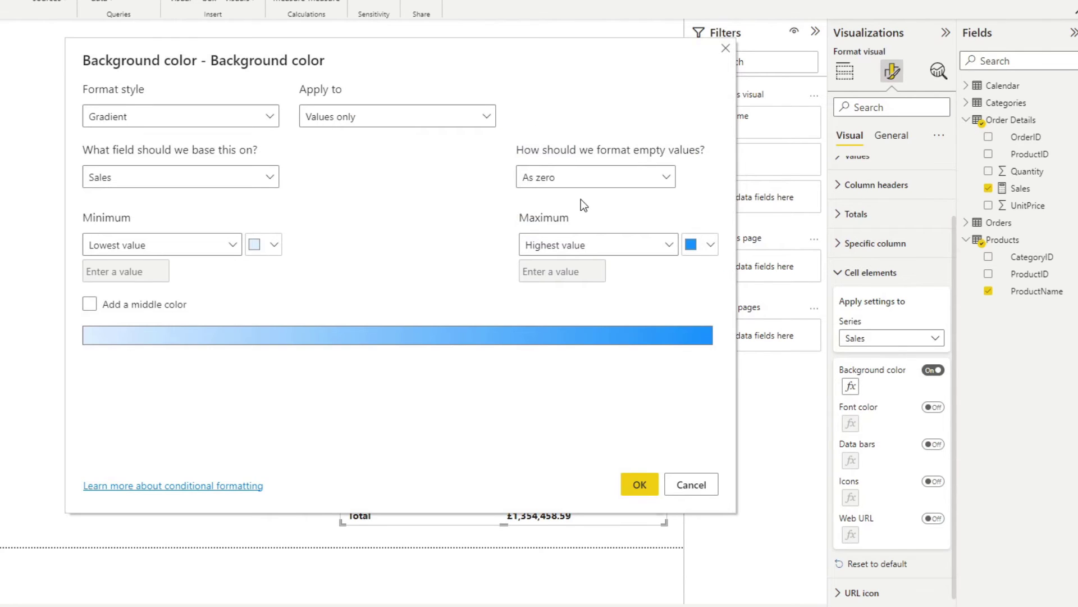
click(725, 48)
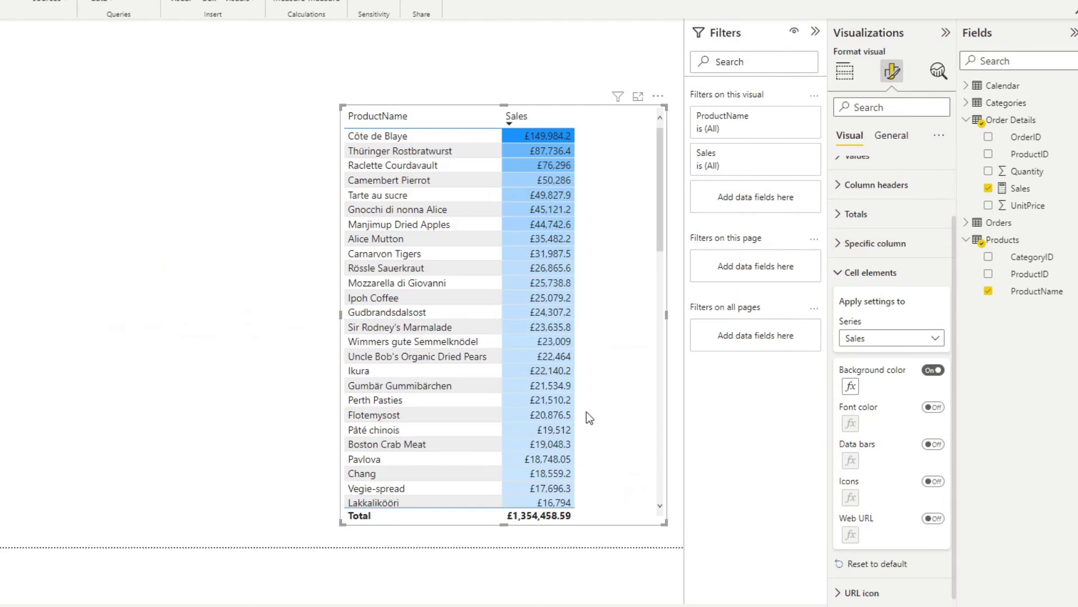
Switch off the Sales background colour, preview a gradient font colour, then switch that off too.
click(933, 372)
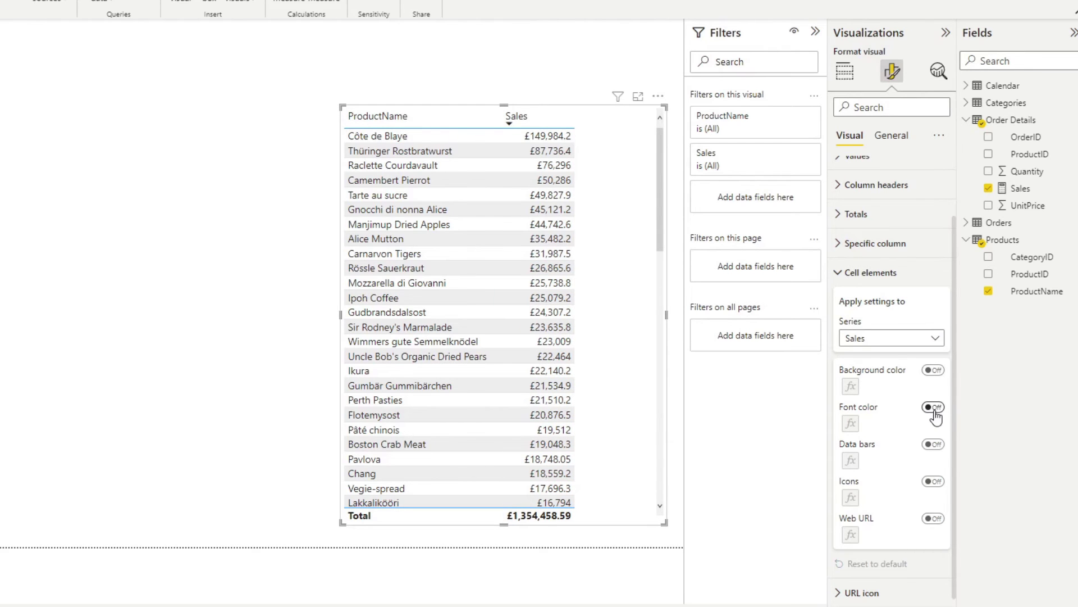
click(934, 413)
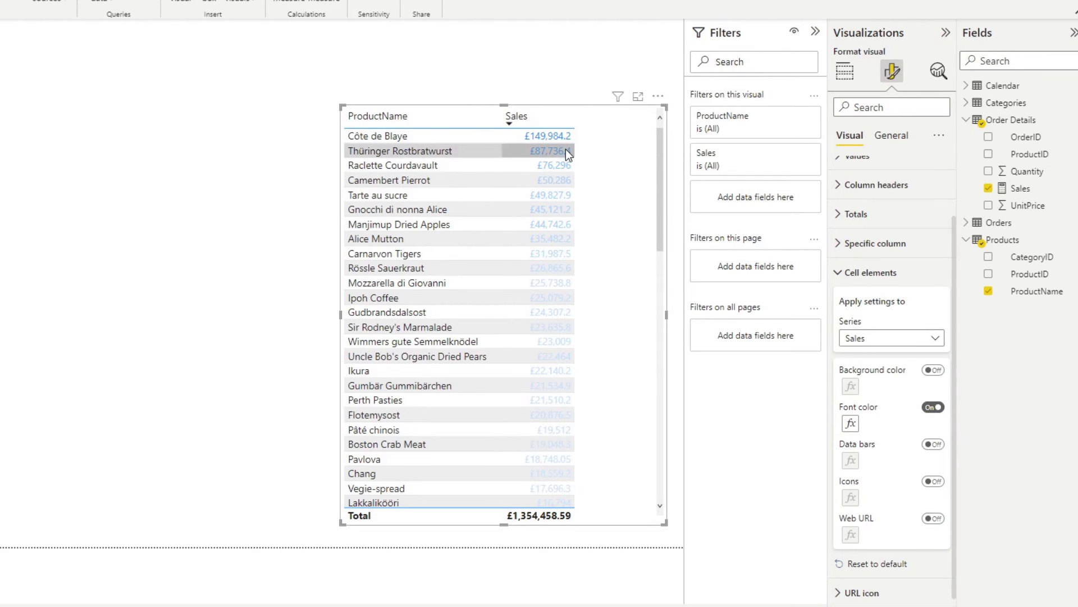
click(930, 407)
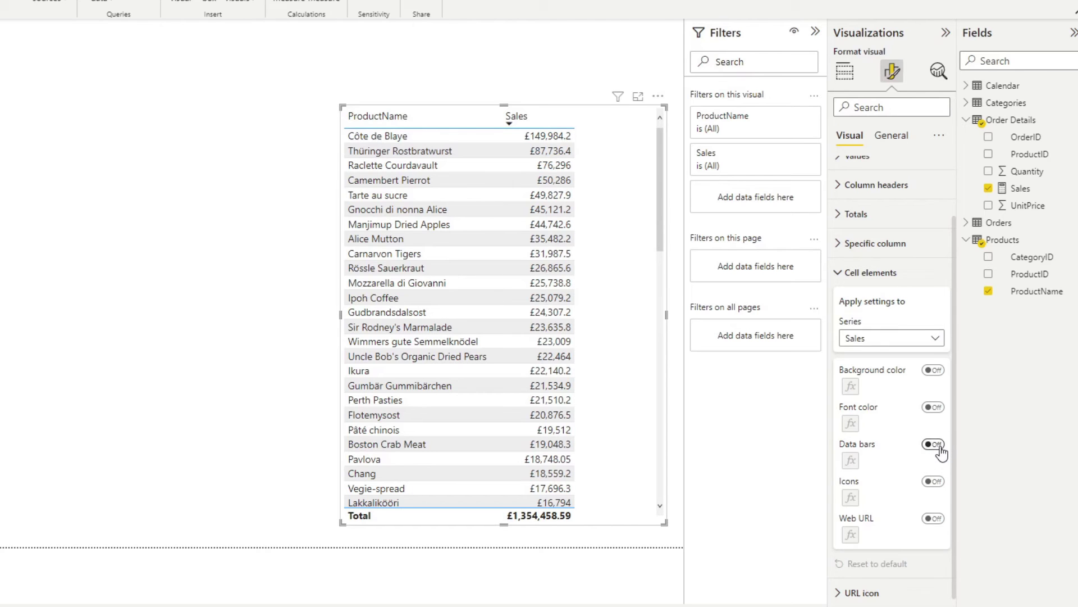
Try data bars on the Sales values, remove them, and add status icons instead.
click(934, 444)
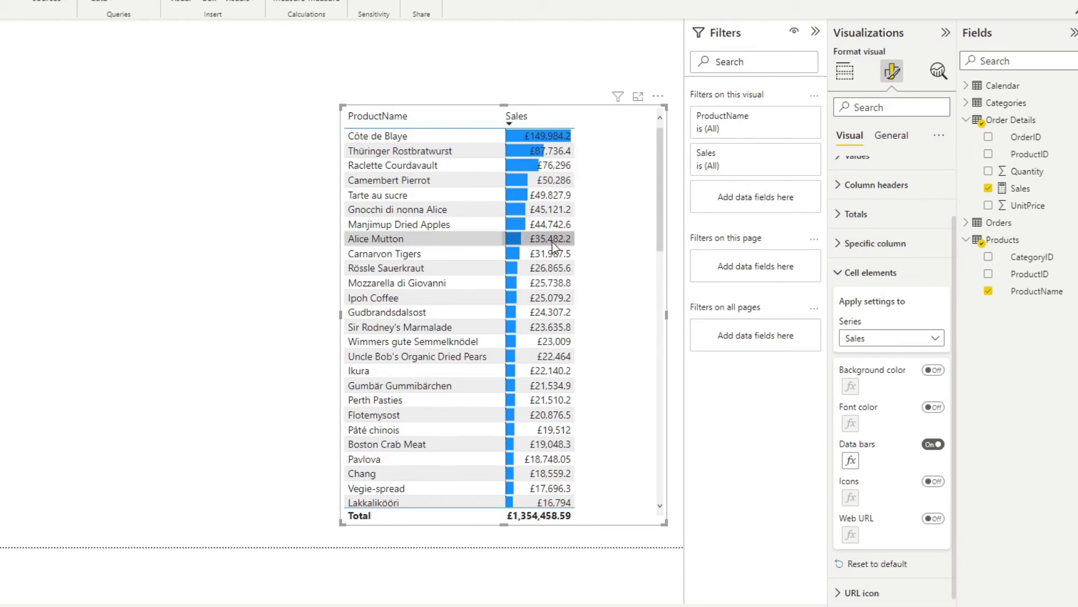
click(933, 443)
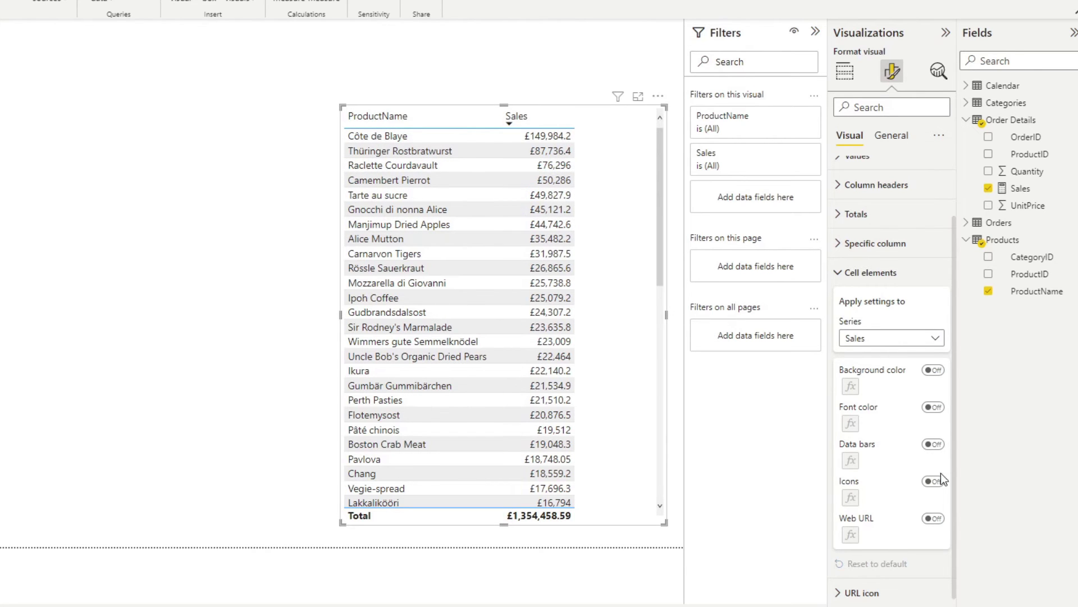
click(933, 482)
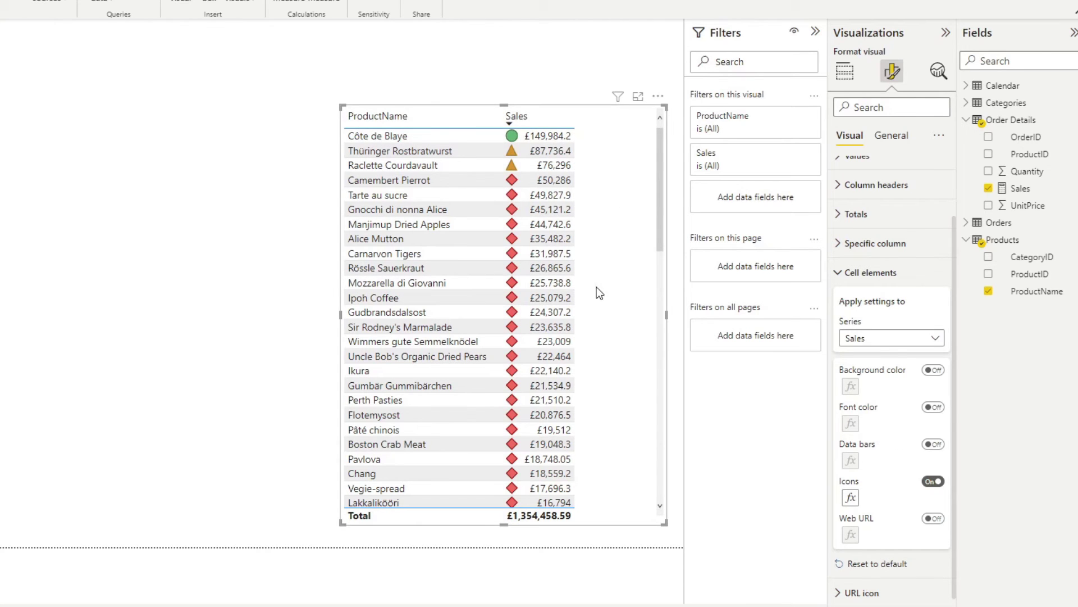
Review the icon rules' Style list and keep the default diamond, triangle and circle set.
scroll(536, 247, down, 6)
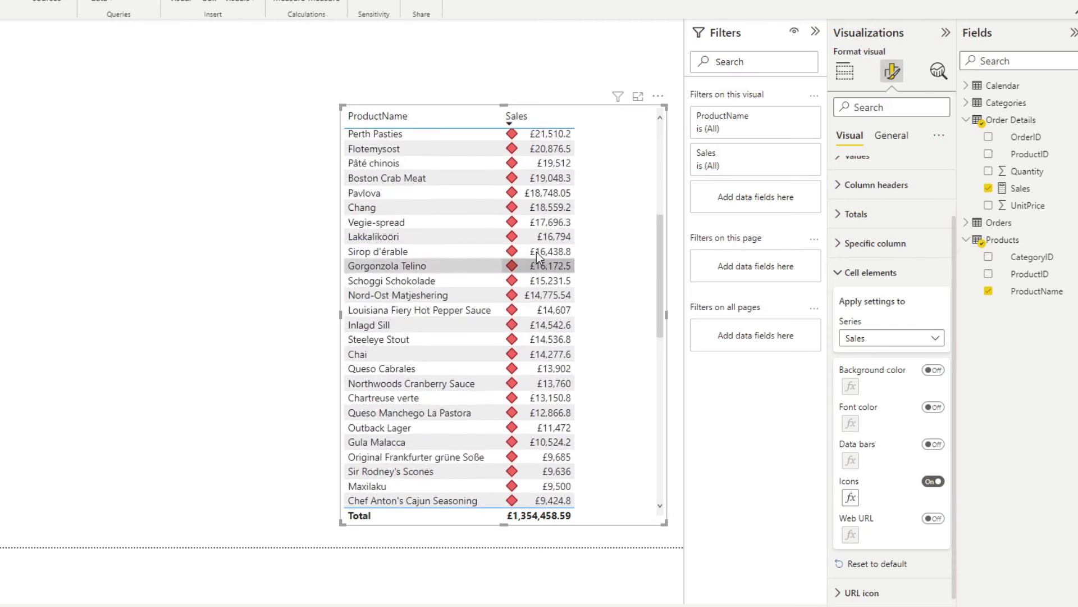
scroll(536, 247, up, 6)
click(851, 497)
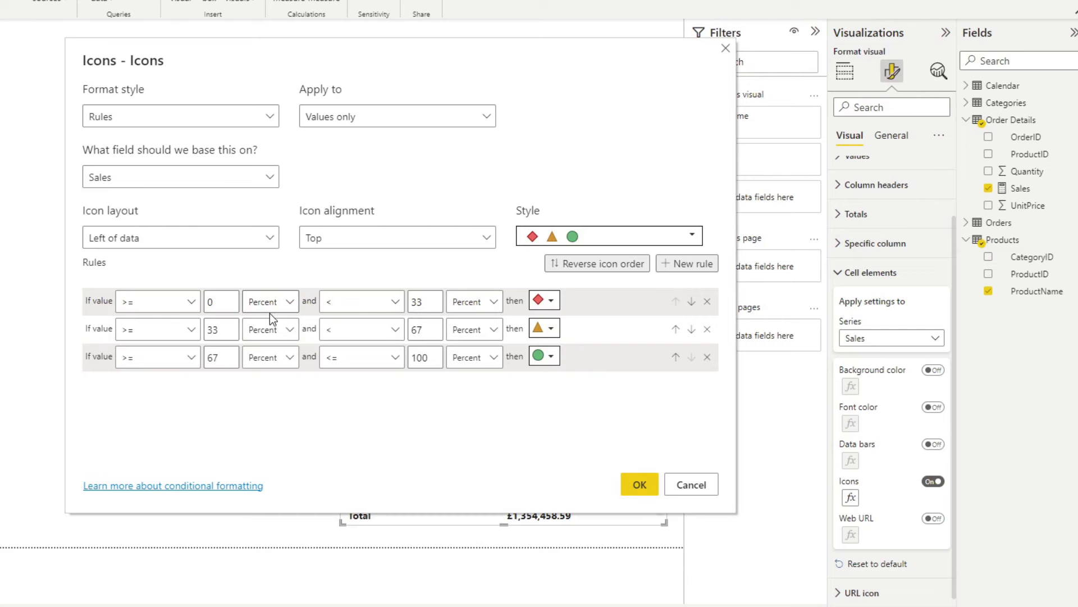
click(602, 238)
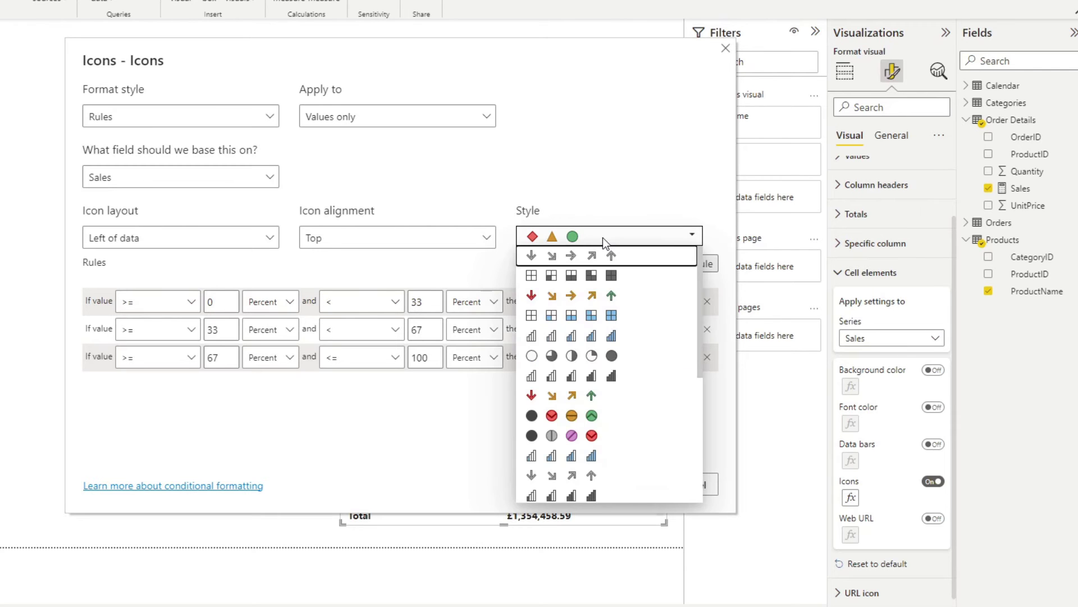
scroll(608, 407, down, 3)
scroll(590, 406, up, 1)
scroll(591, 413, up, 2)
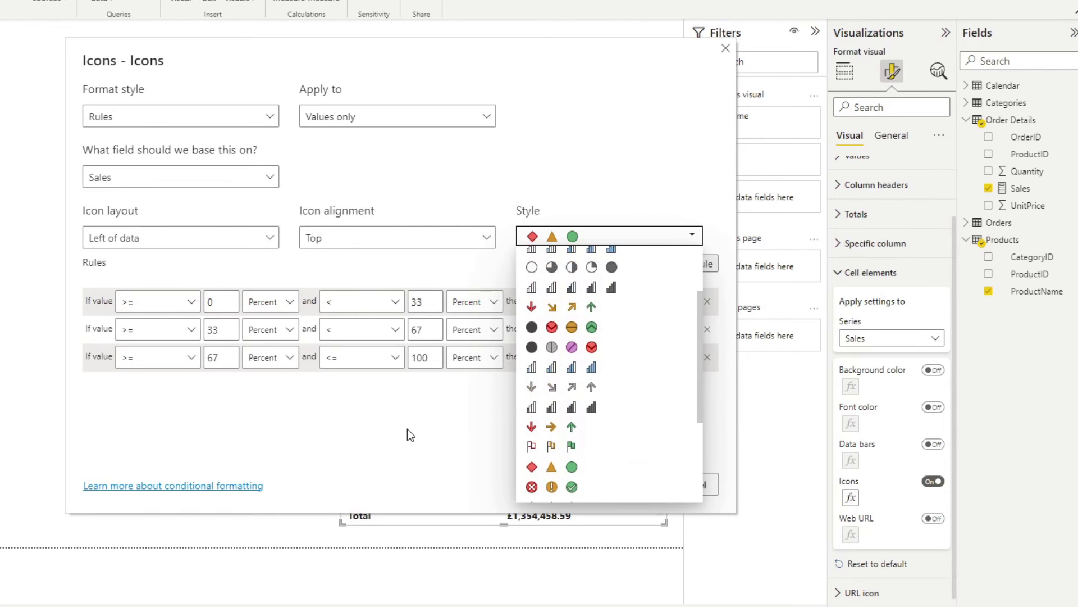
click(657, 484)
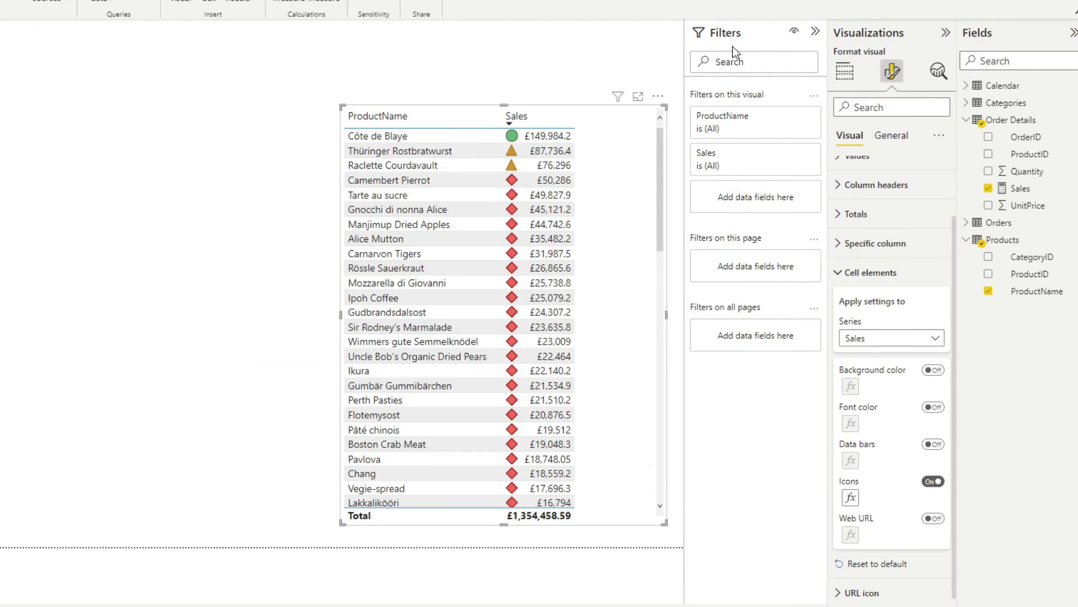
Remove the Sales icons and check the Web URL format styles, closing without choosing a field.
click(933, 482)
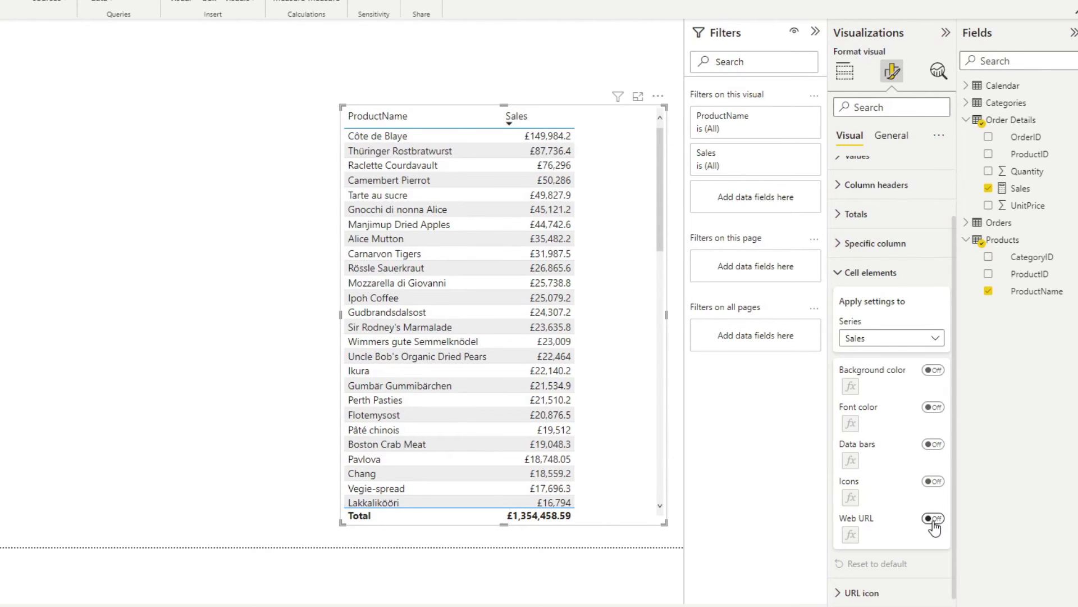
drag(595, 43, 534, 240)
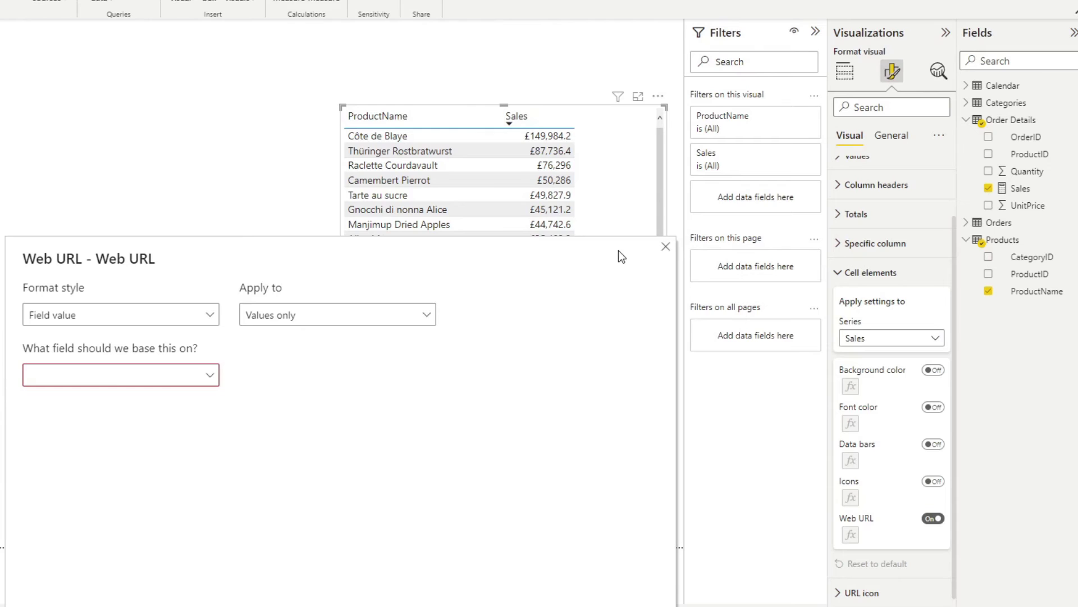
drag(620, 251, 746, 195)
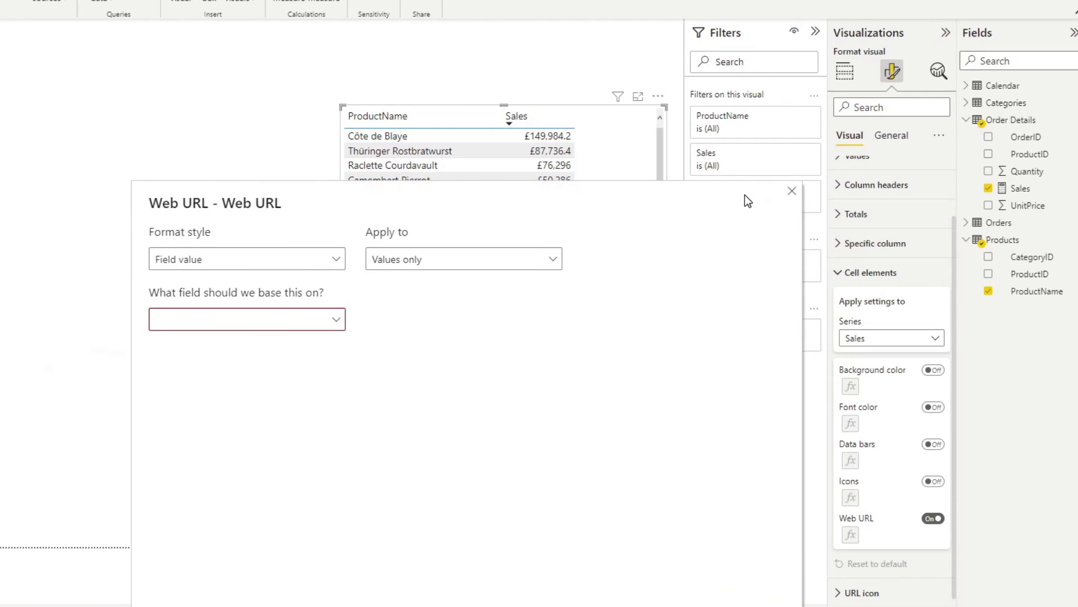
click(301, 258)
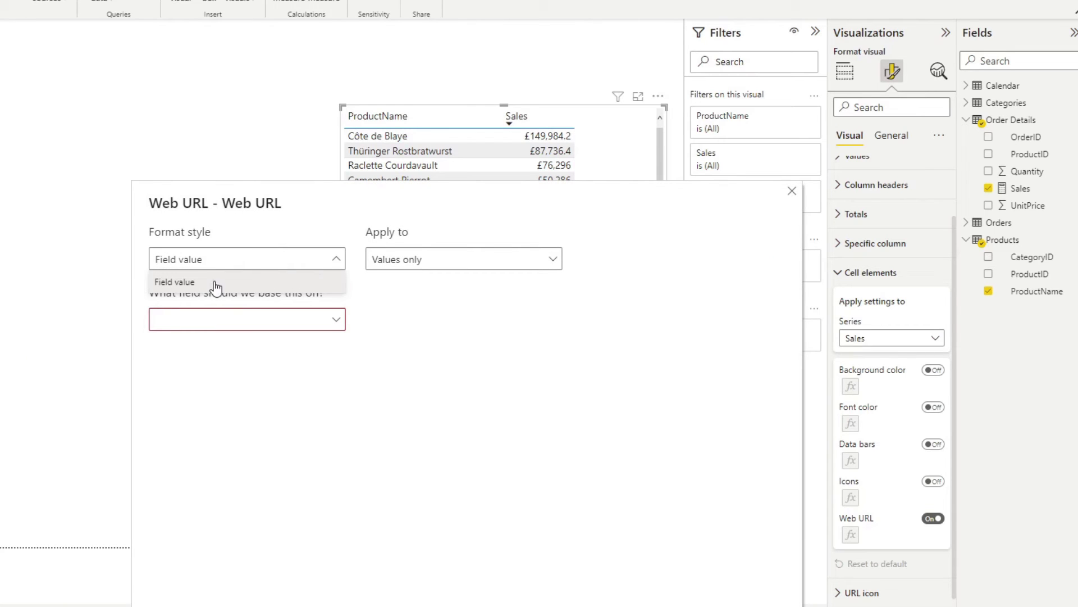
click(379, 204)
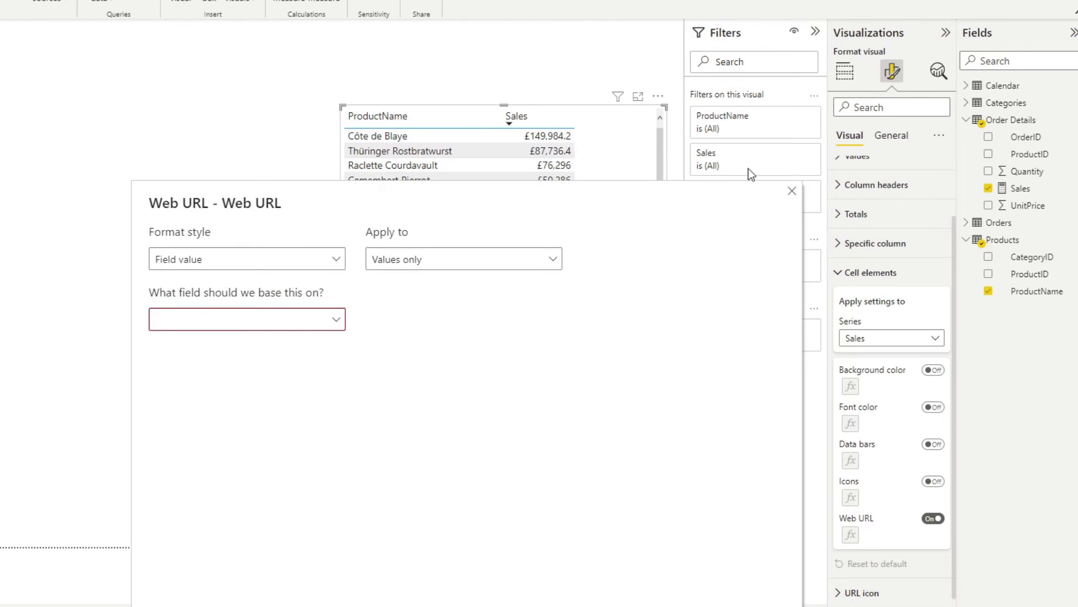
click(792, 191)
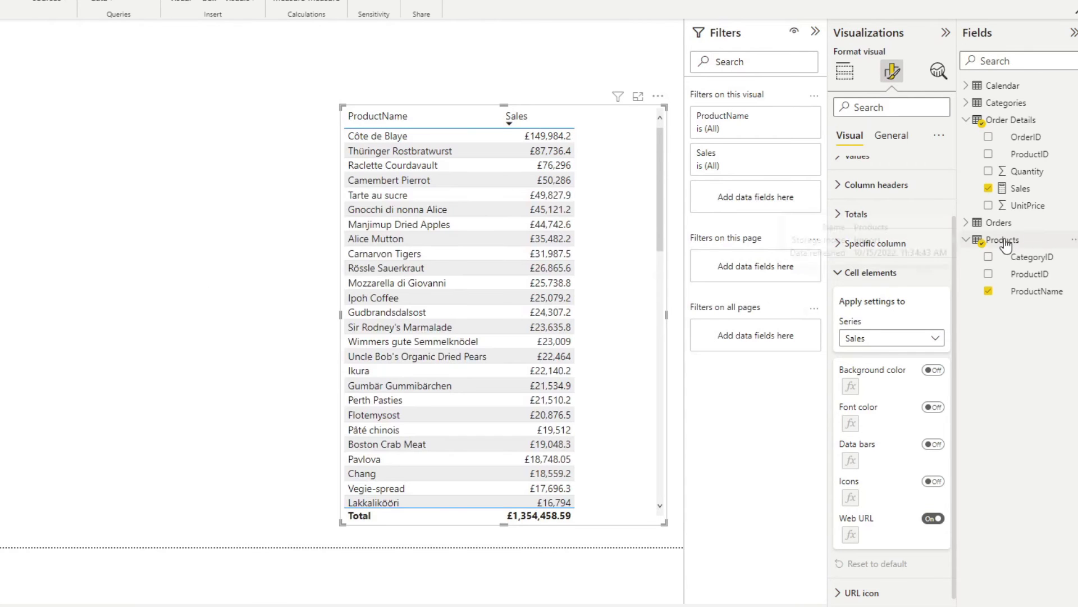
right_click(1008, 123)
key(Escape)
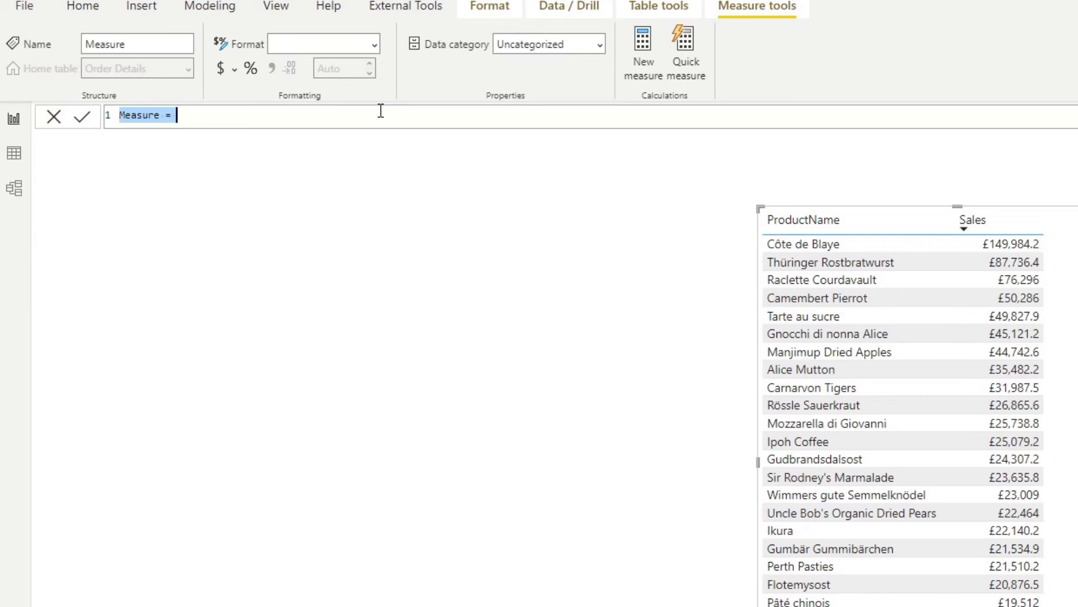
text(URL )
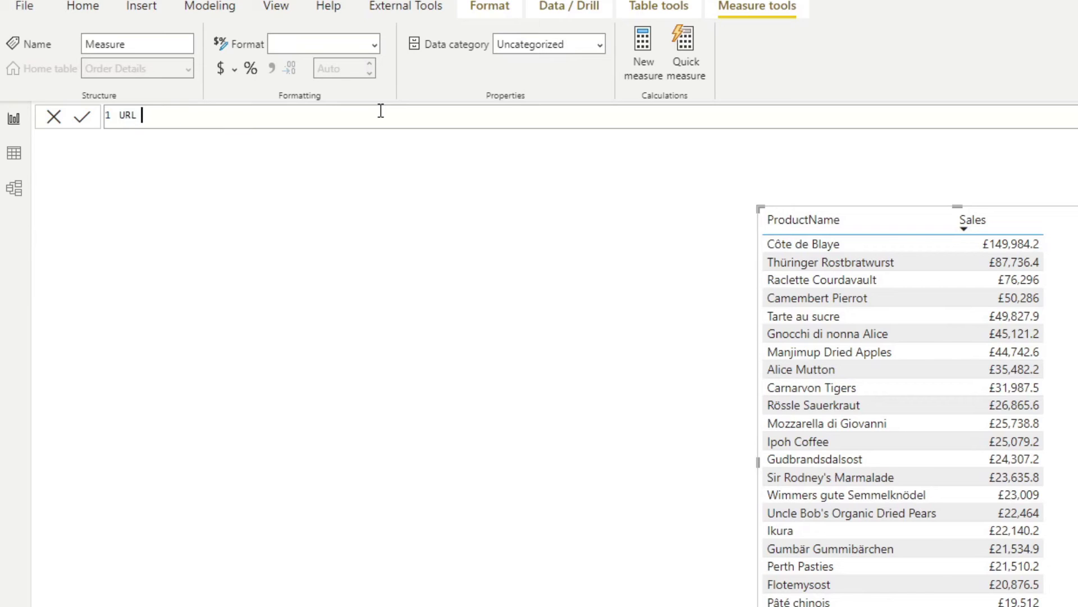
text(=)
text(https://www.google.co.uk/)
key(ctrl+z)
text("")
text(https://www.google.co.uk/)
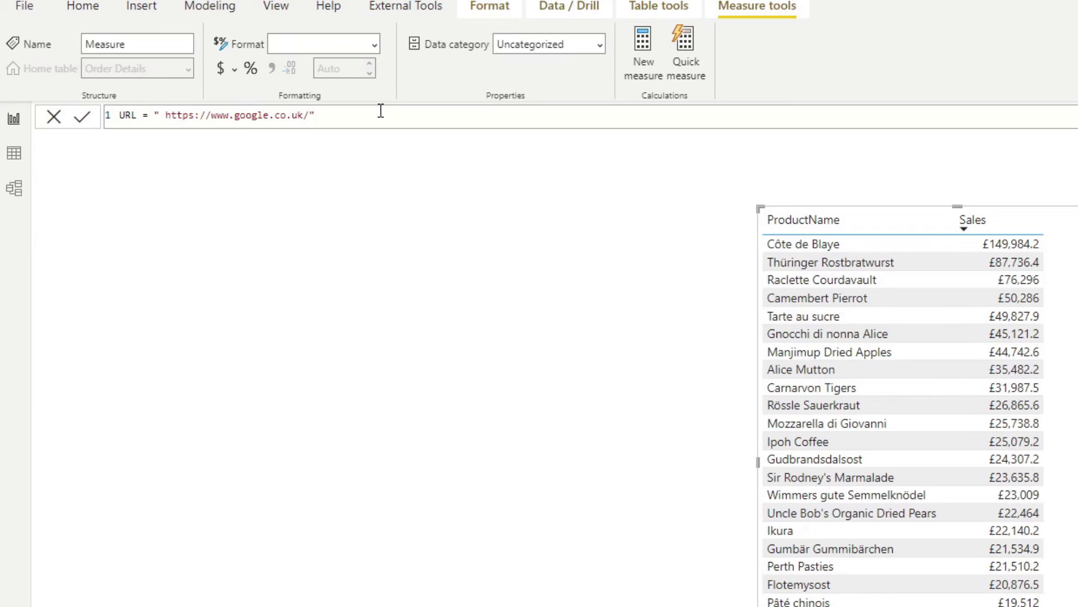
key(Left)
key(Left)
key(Left)
key(Left)
key(Left)
key(Left)
key(ctrl+Left)
key(ctrl+Left)
key(ctrl+Left)
key(ctrl+Left)
key(BackSpace)
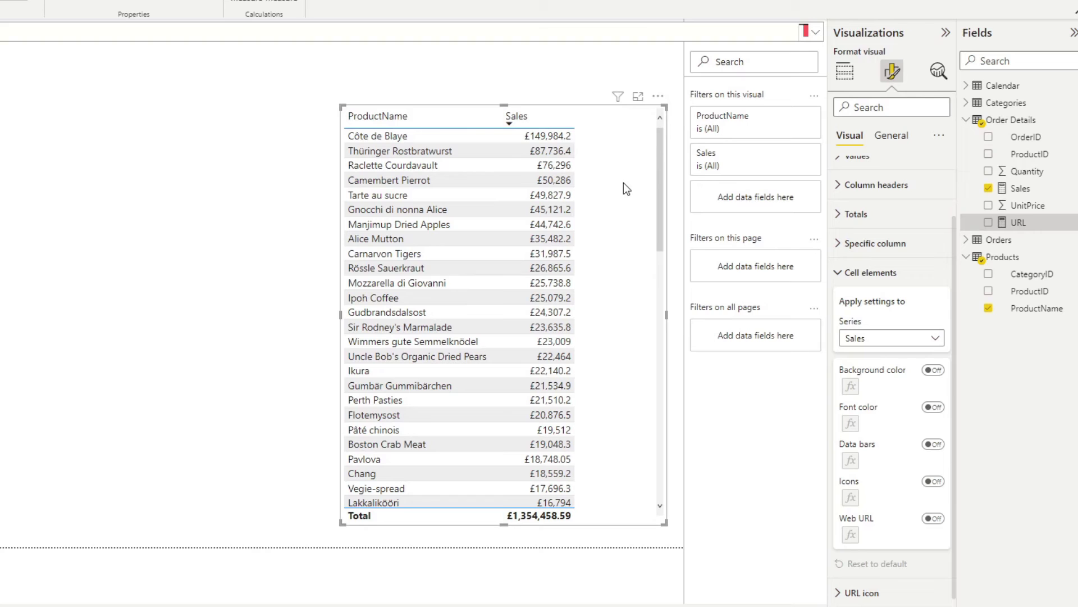
Switch the Cell elements series from Sales to ProductName.
click(927, 517)
click(928, 519)
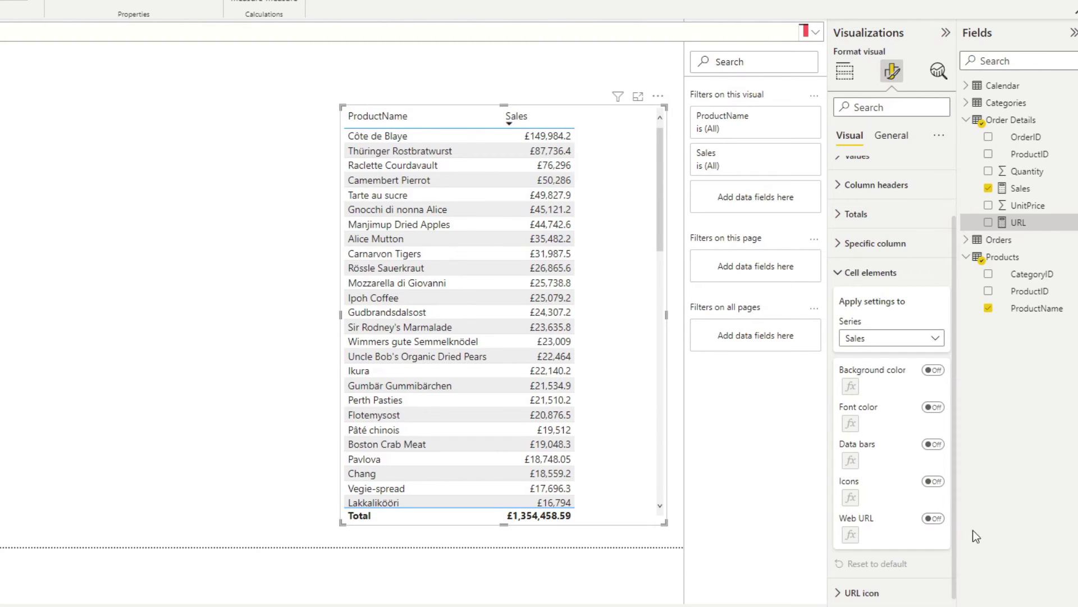
click(897, 342)
click(875, 356)
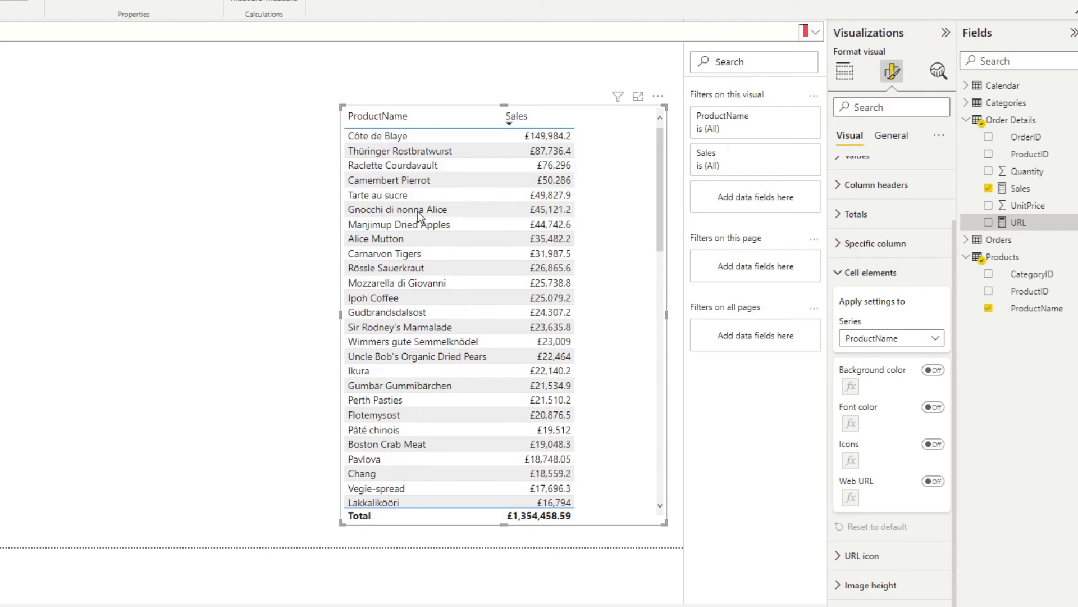
click(264, 158)
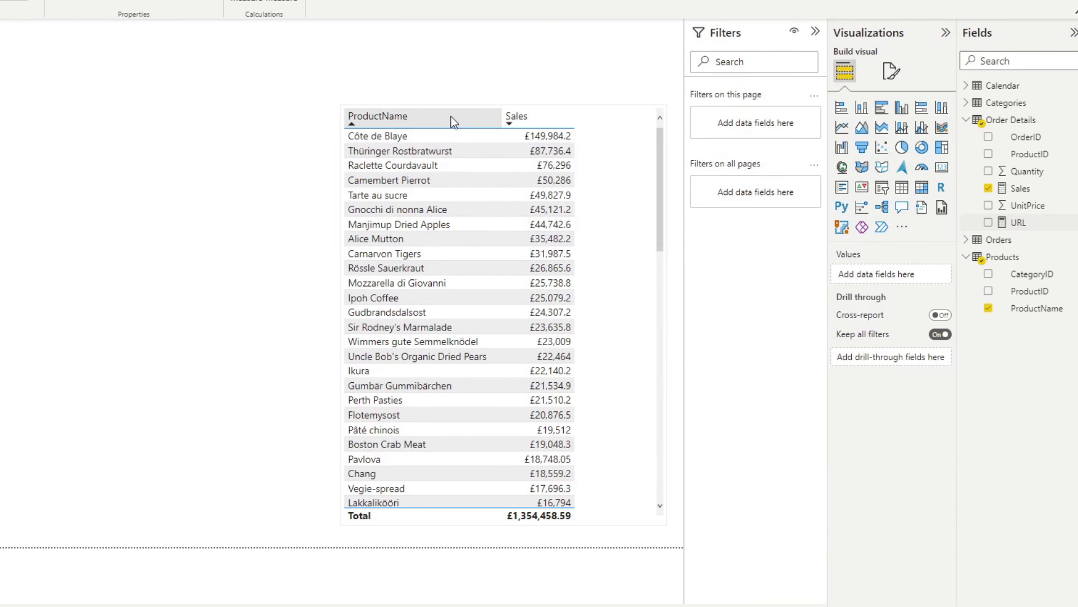
click(478, 106)
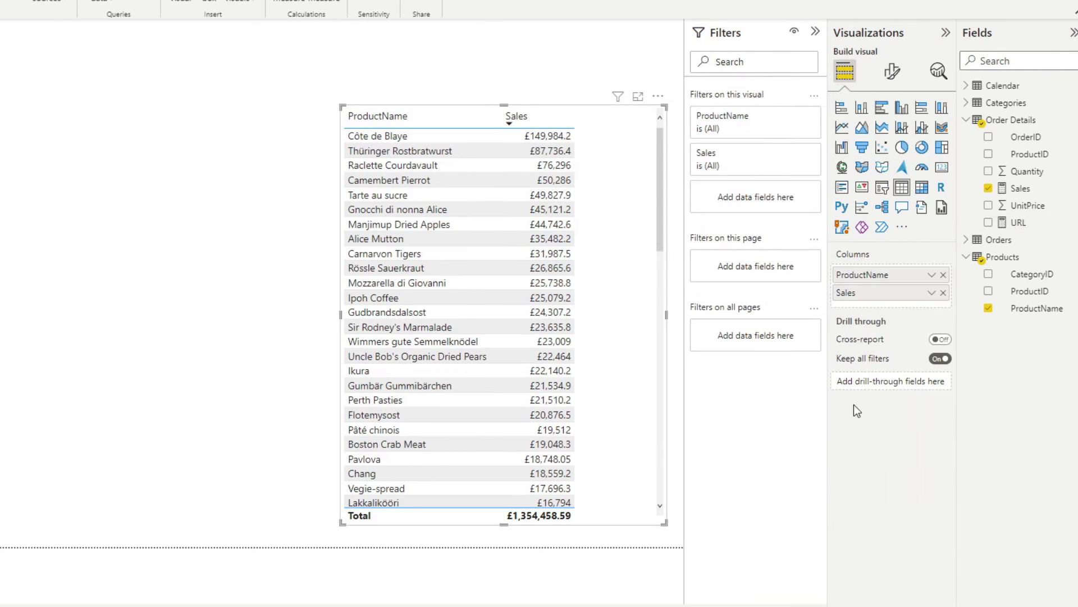
click(892, 71)
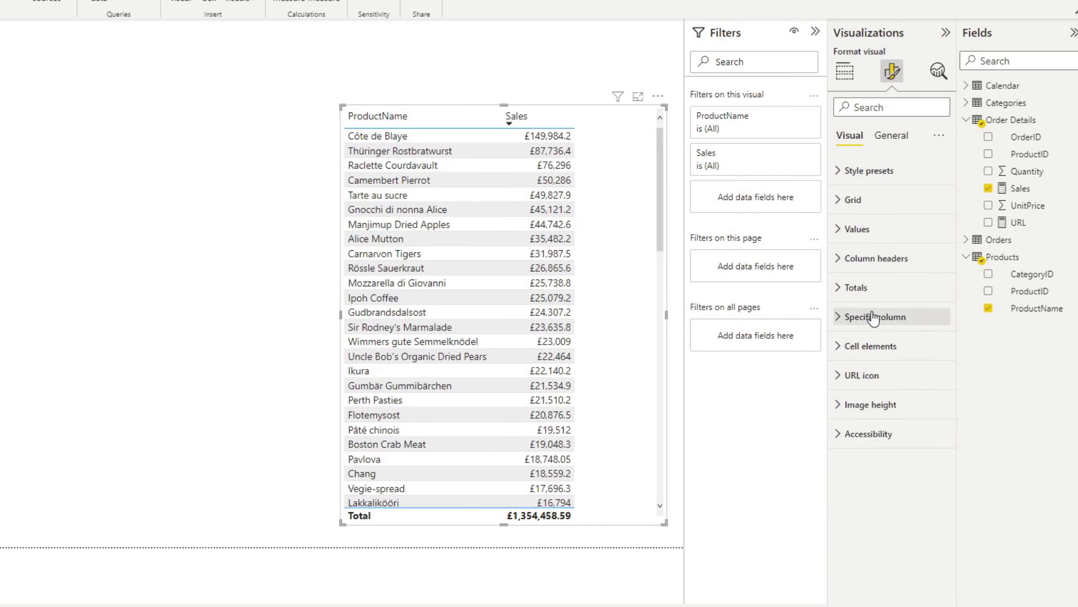
click(874, 346)
Turn on Web URL for ProductName, using the URL measure as the field value.
click(934, 555)
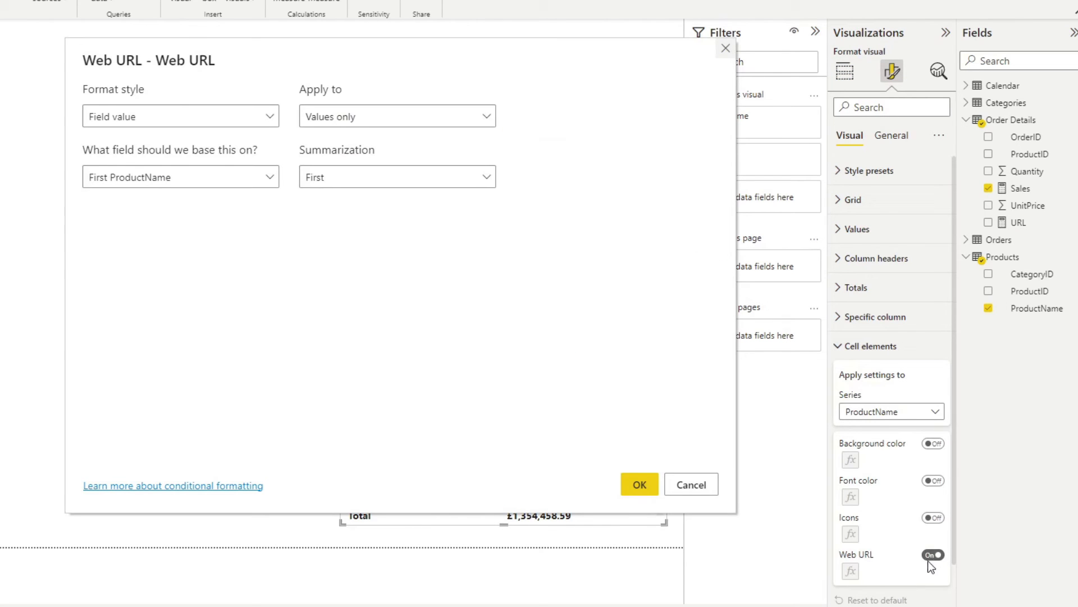
click(217, 120)
click(213, 139)
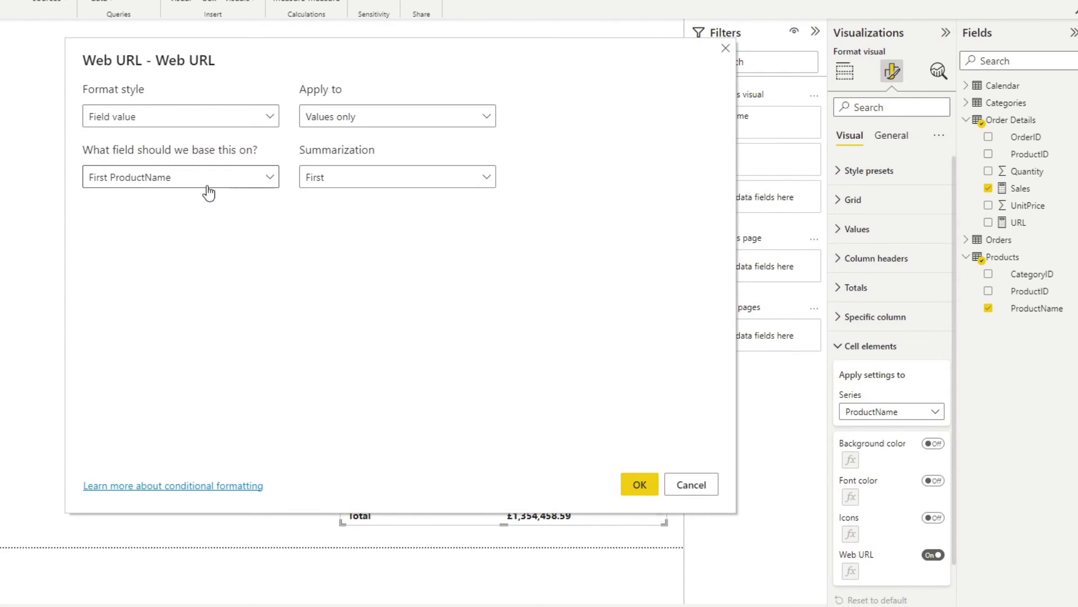
click(206, 181)
click(92, 262)
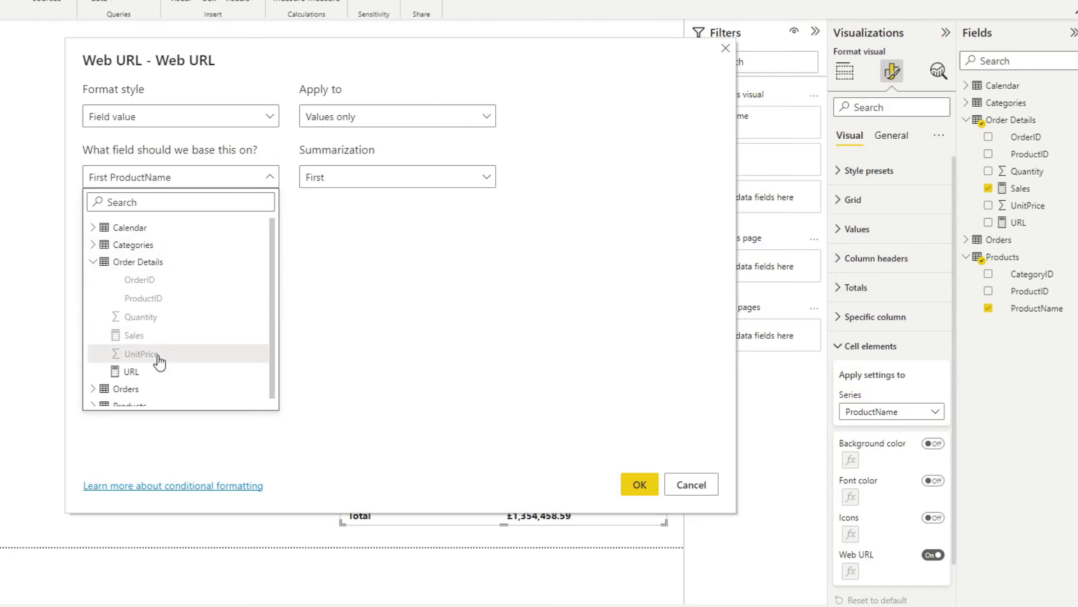
click(149, 371)
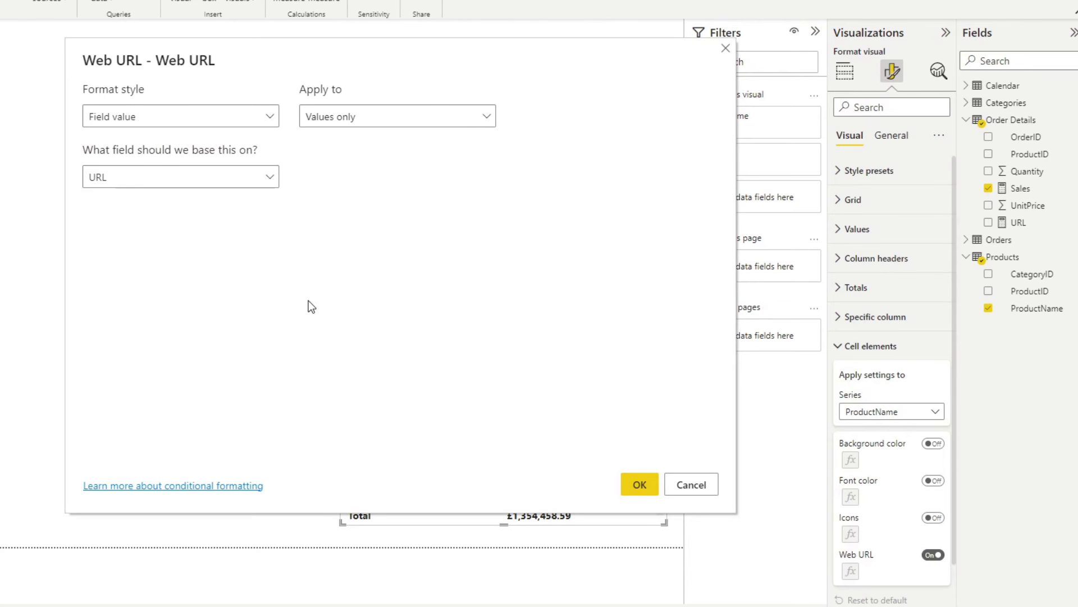
click(634, 484)
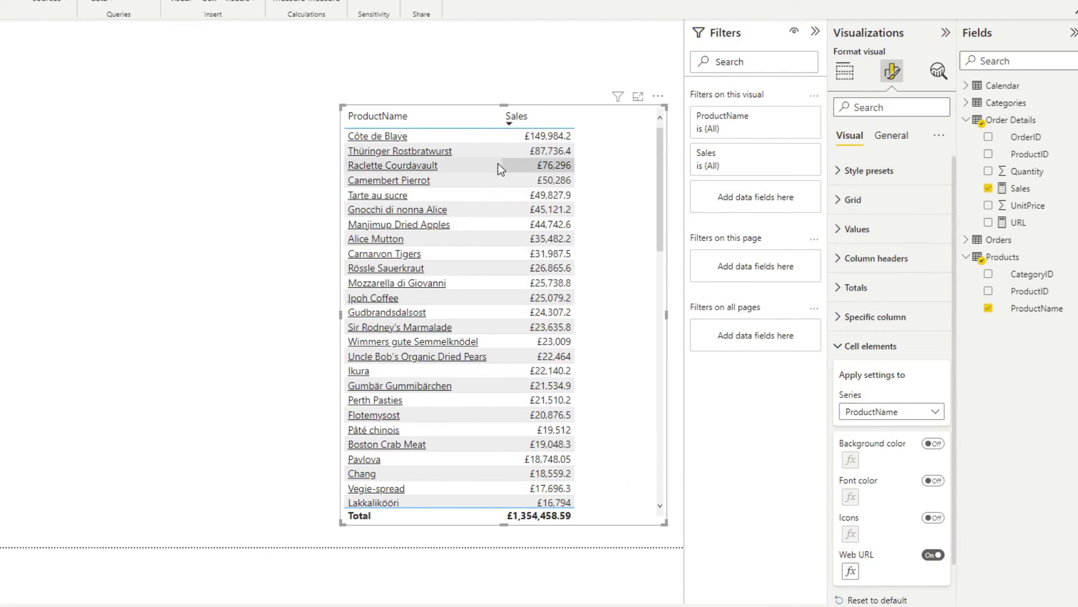
mouse_move(444, 158)
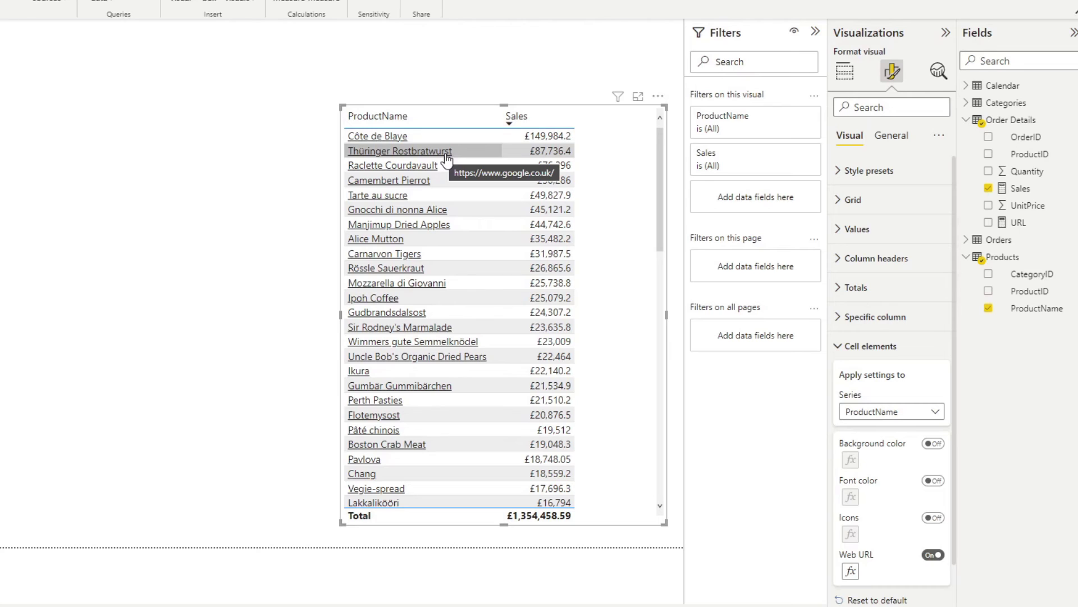
Switch the ProductName Web URL toggle off so names show as plain text.
mouse_move(395, 143)
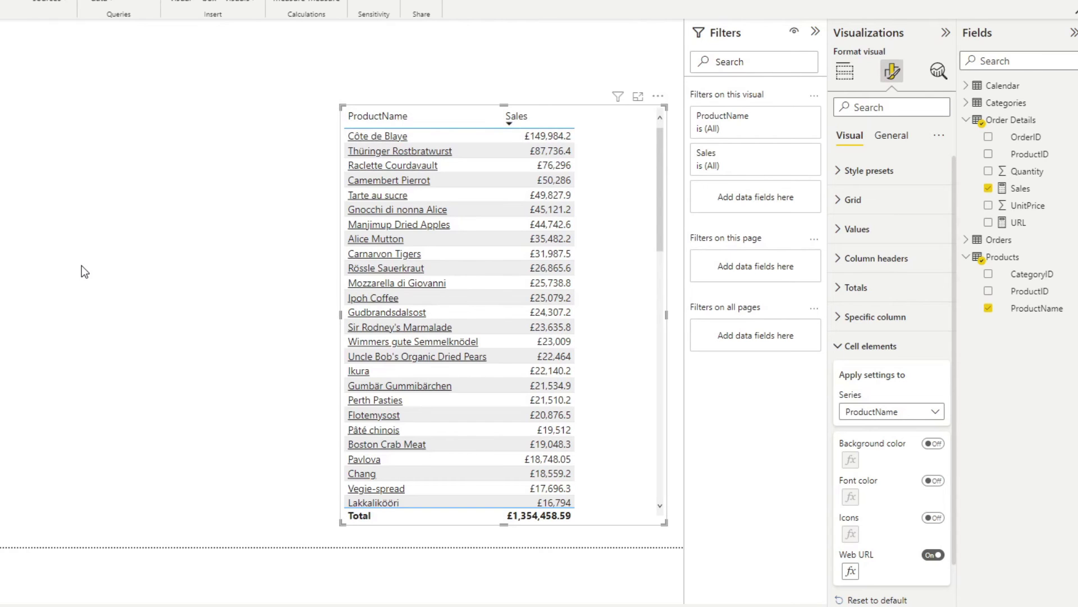
click(933, 555)
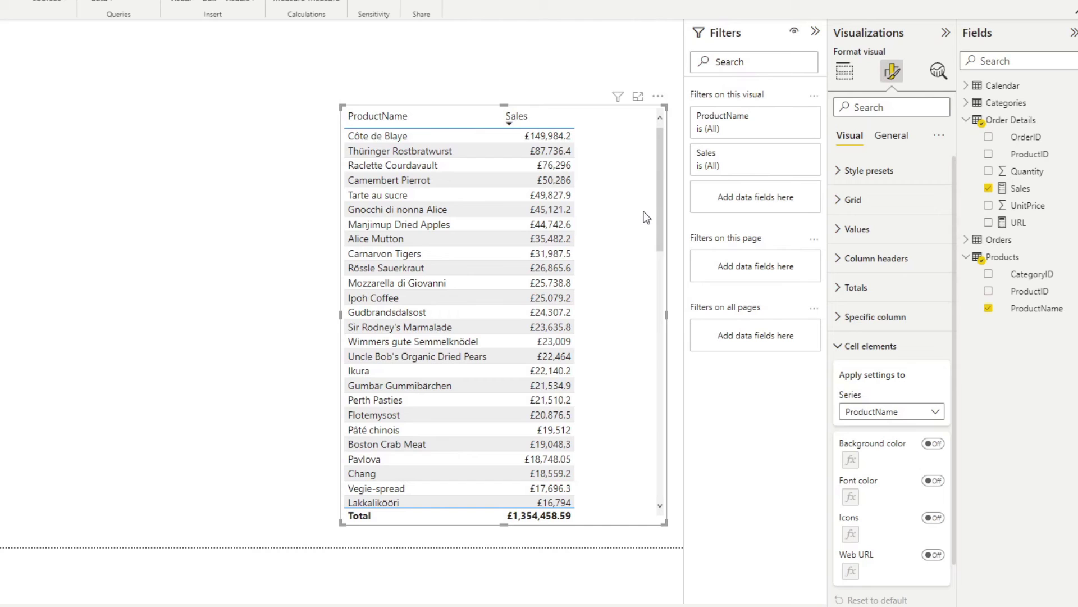
click(966, 103)
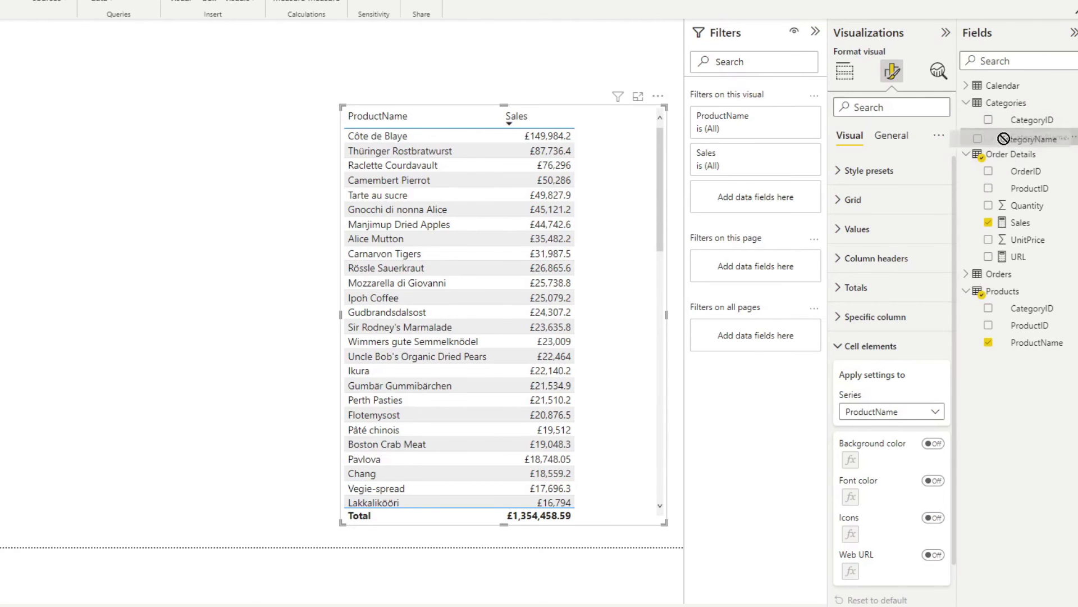
drag(22, 159, 87, 152)
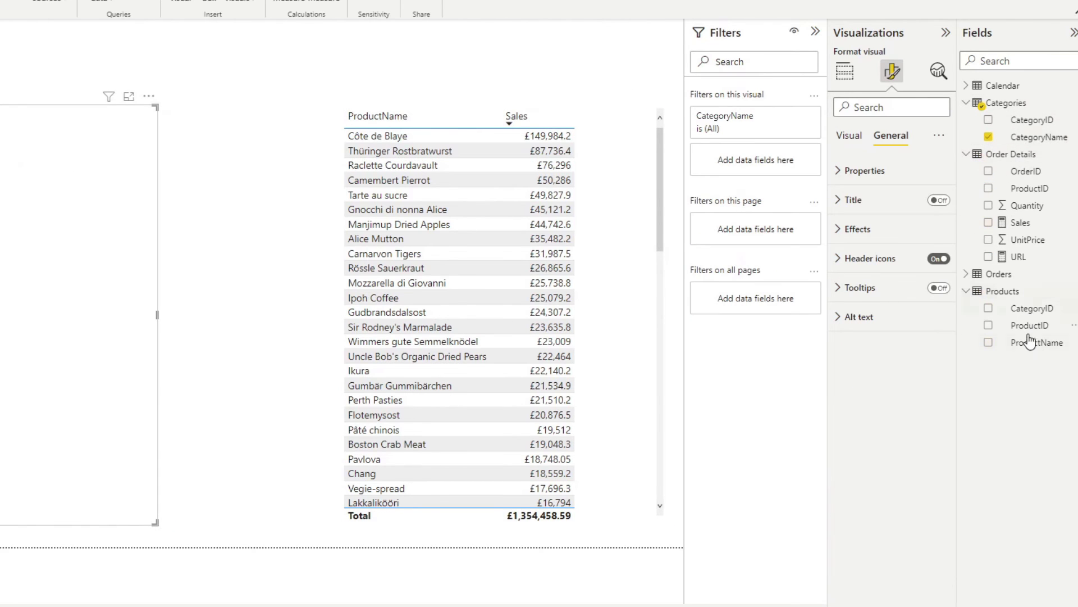
drag(1037, 342, 146, 313)
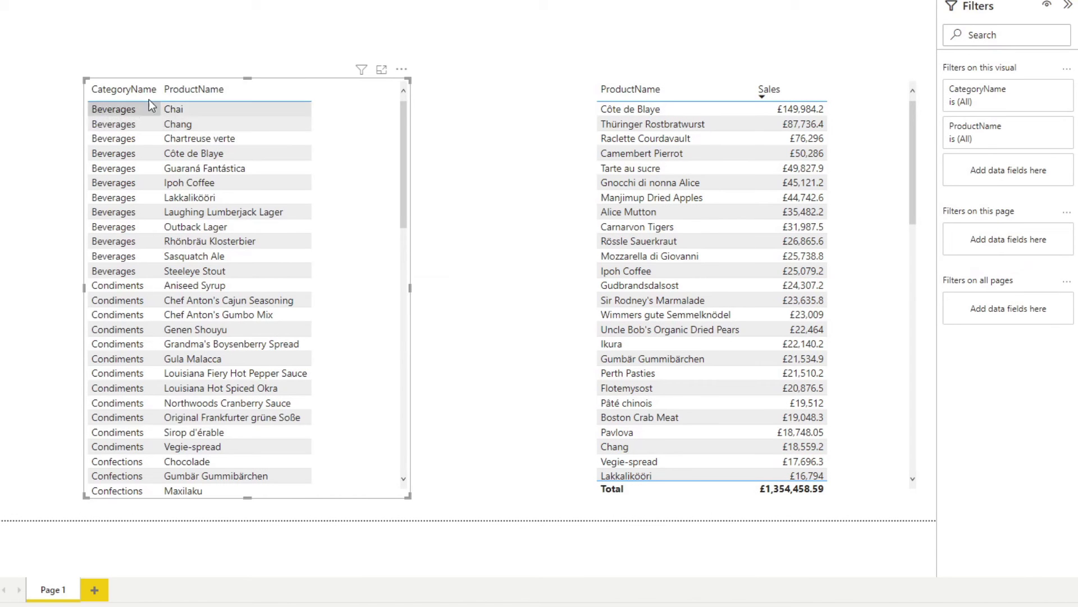
scroll(219, 179, down, 3)
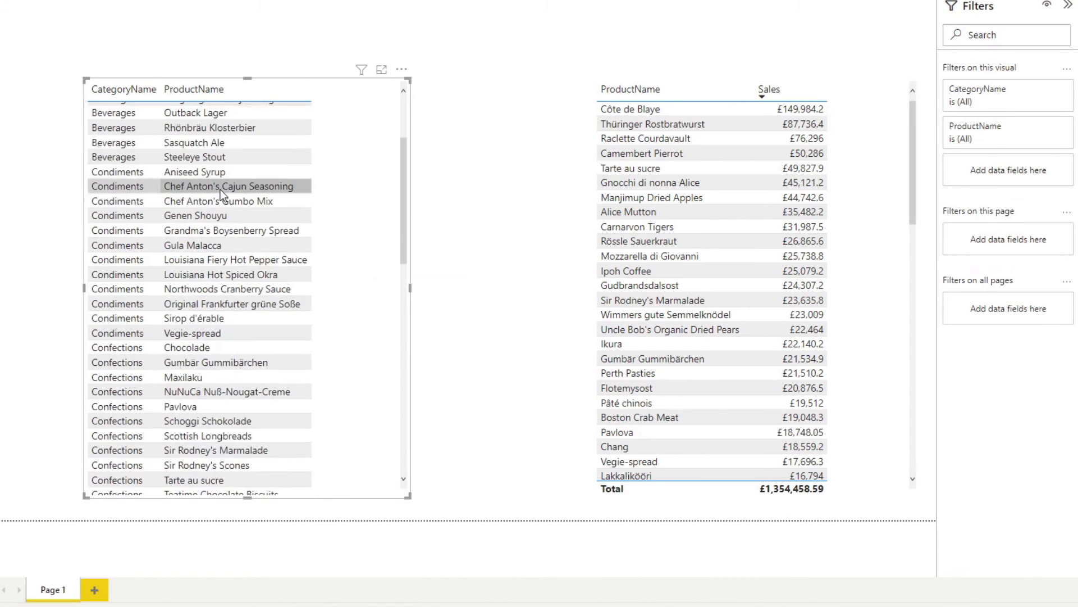
scroll(220, 190, up, 3)
scroll(224, 236, down, 5)
scroll(864, 236, down, 12)
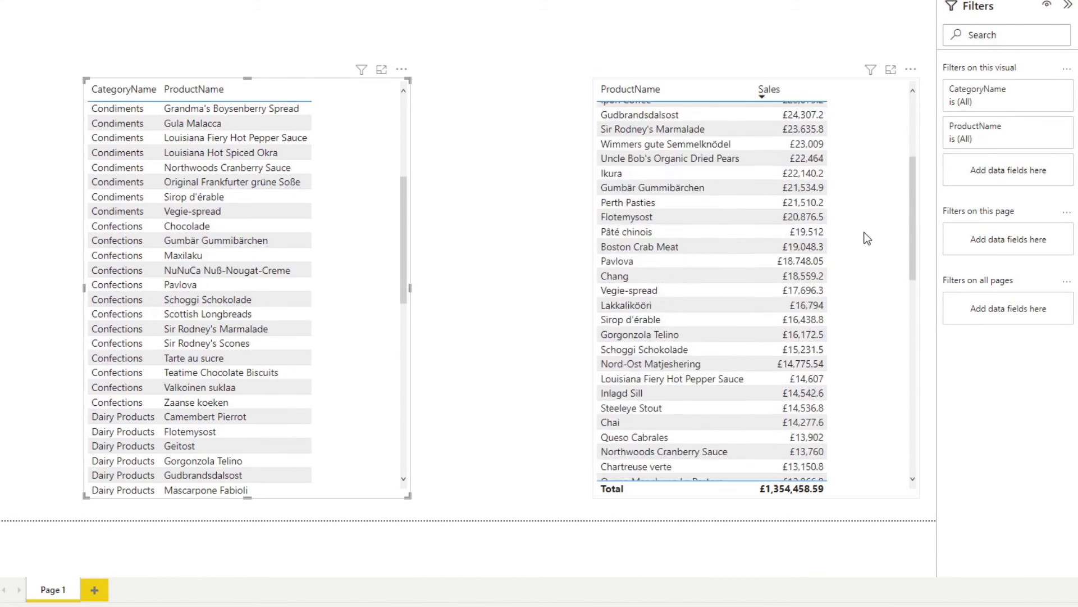
scroll(862, 242, up, 14)
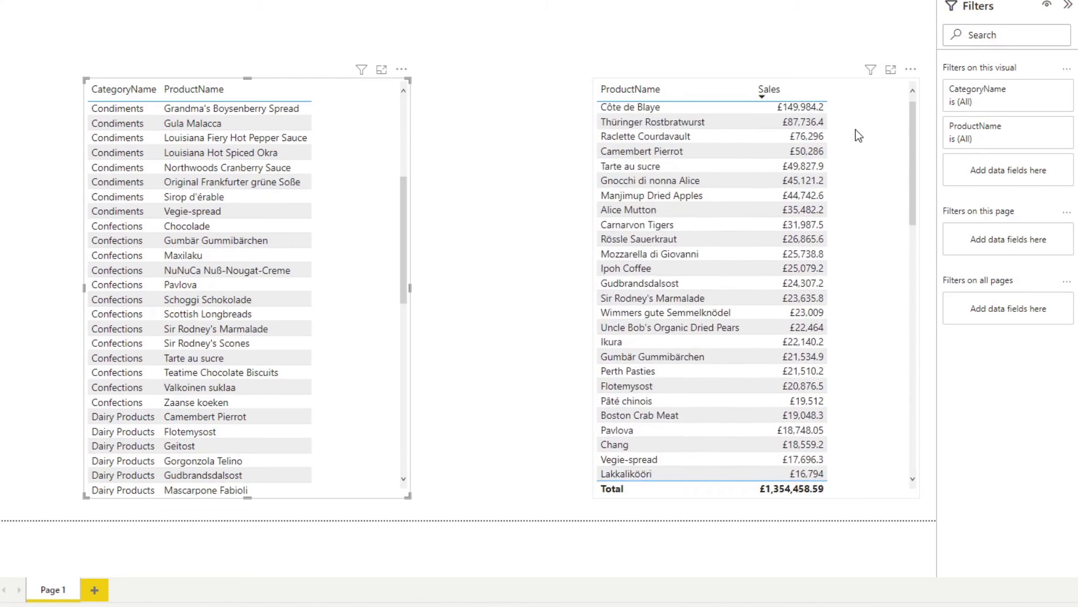
scroll(853, 230, down, 7)
scroll(849, 228, down, 7)
scroll(848, 227, up, 14)
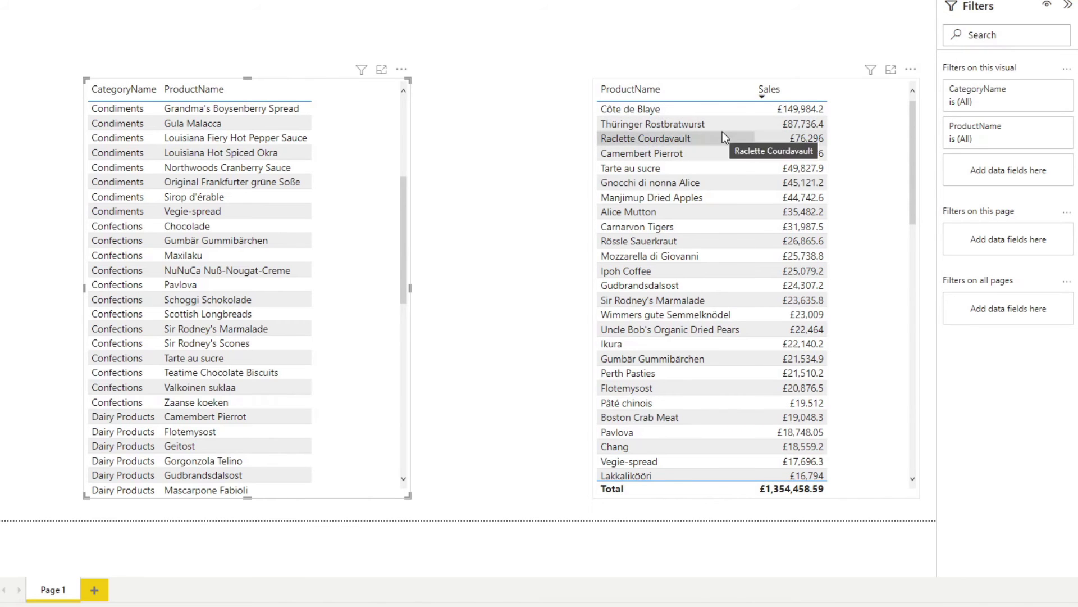
scroll(99, 324, up, 3)
scroll(99, 324, up, 3)
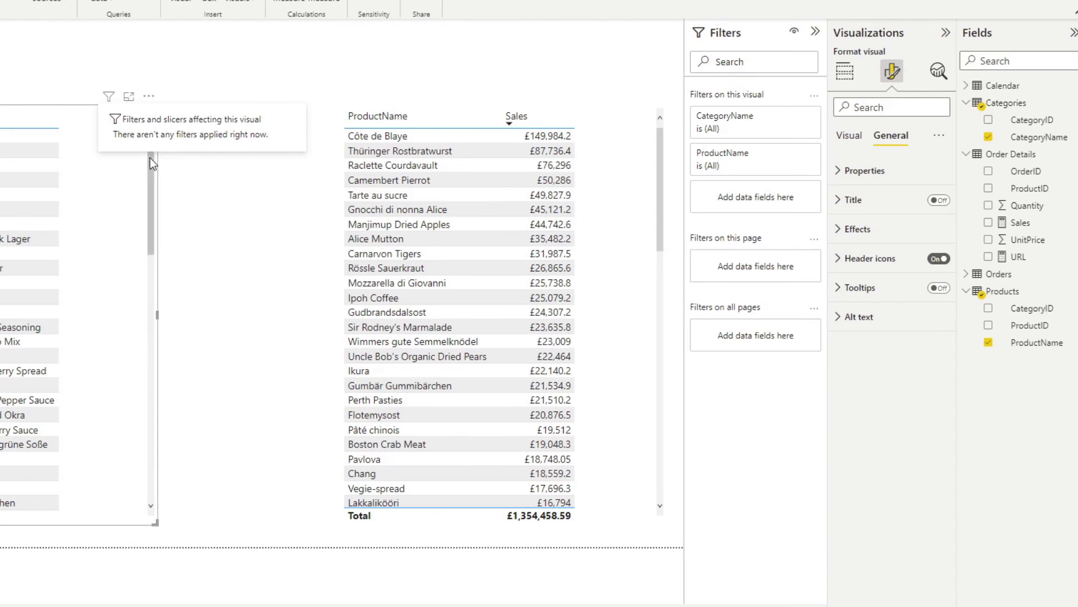
Delete the category table, then create Beverages Highlight = MAX(Categories[CategoryName]).
key(Delete)
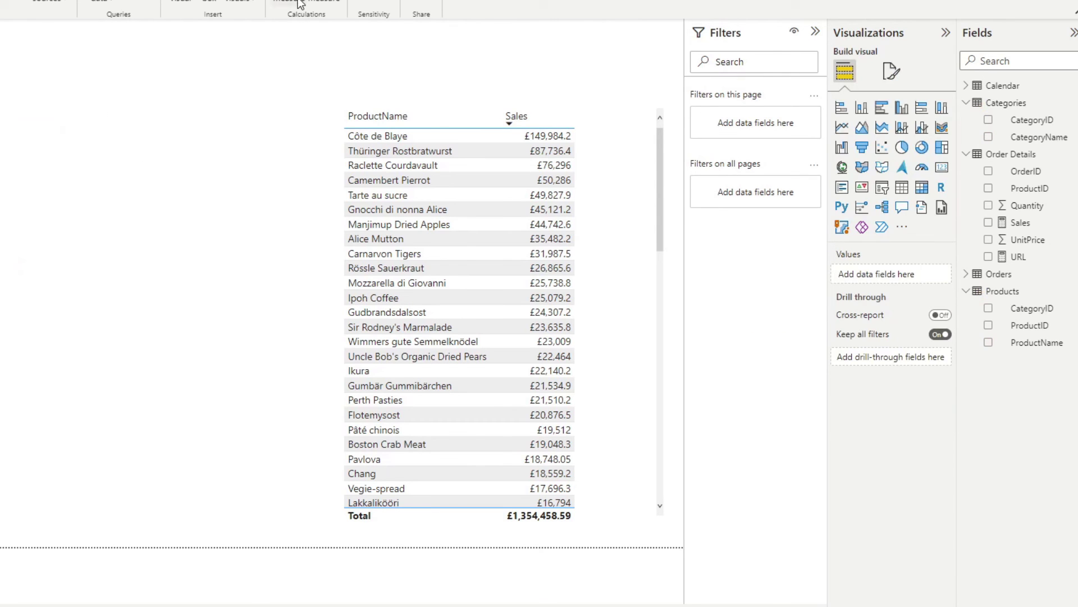
key(alt+h)
key(n)
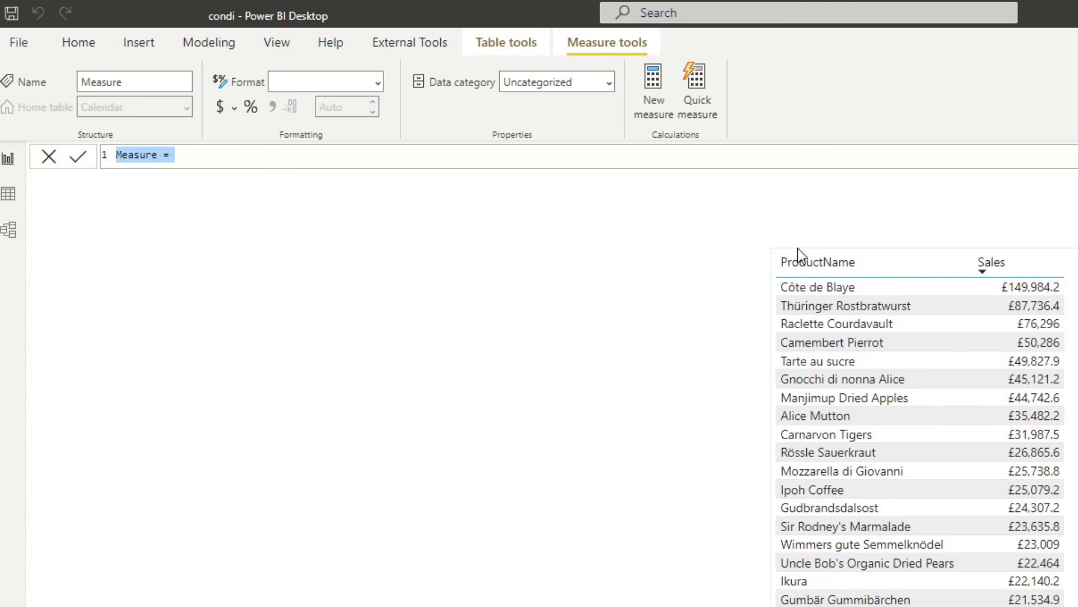
text(Beverages High)
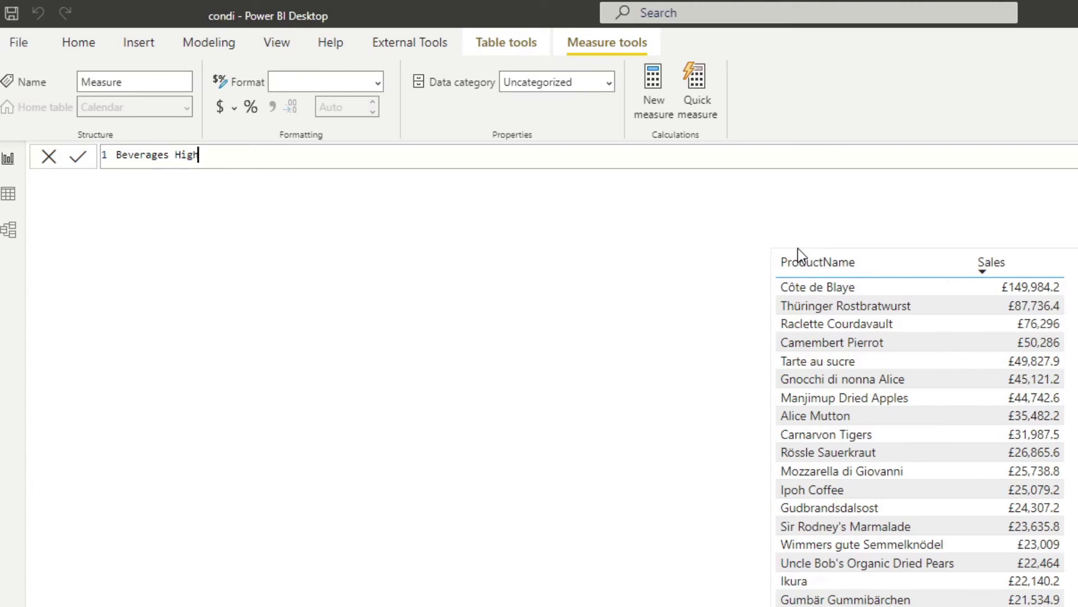
text(light = MAX(Ca)
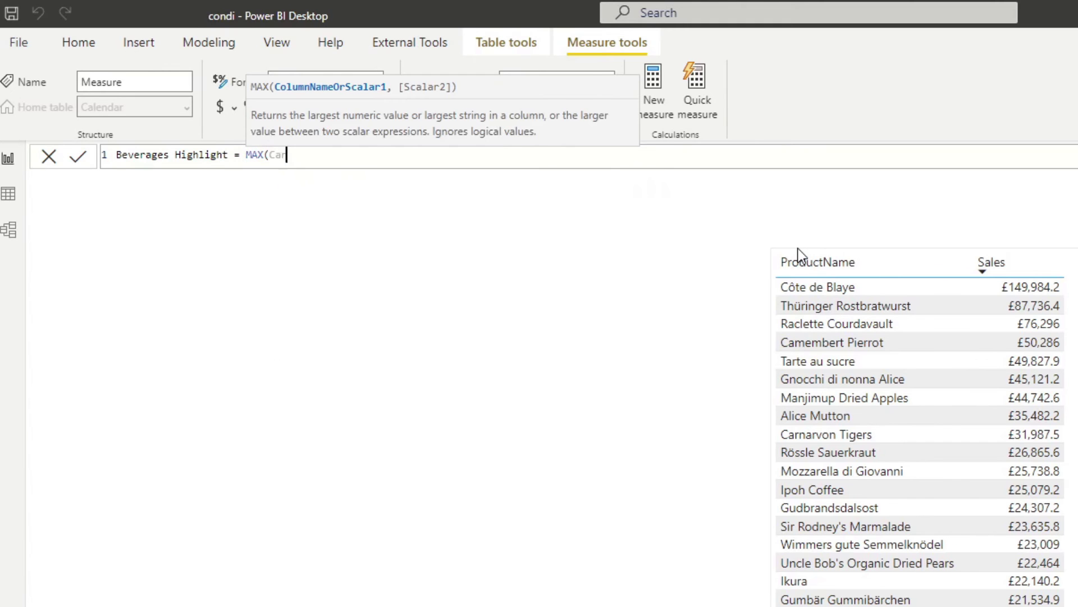
text(tego)
key(Down)
key(Down)
key(Tab)
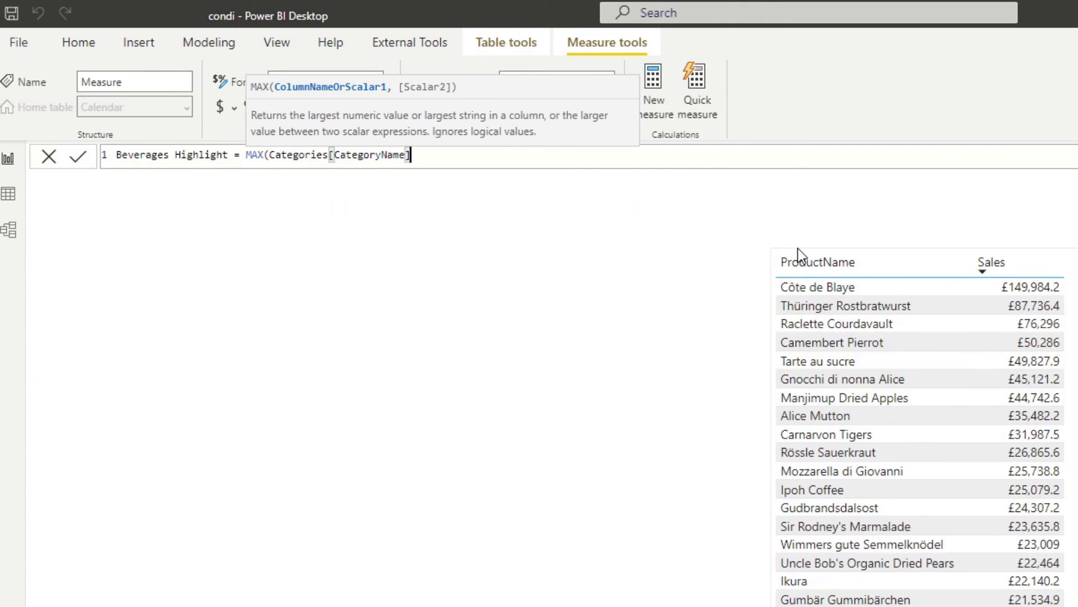
text())
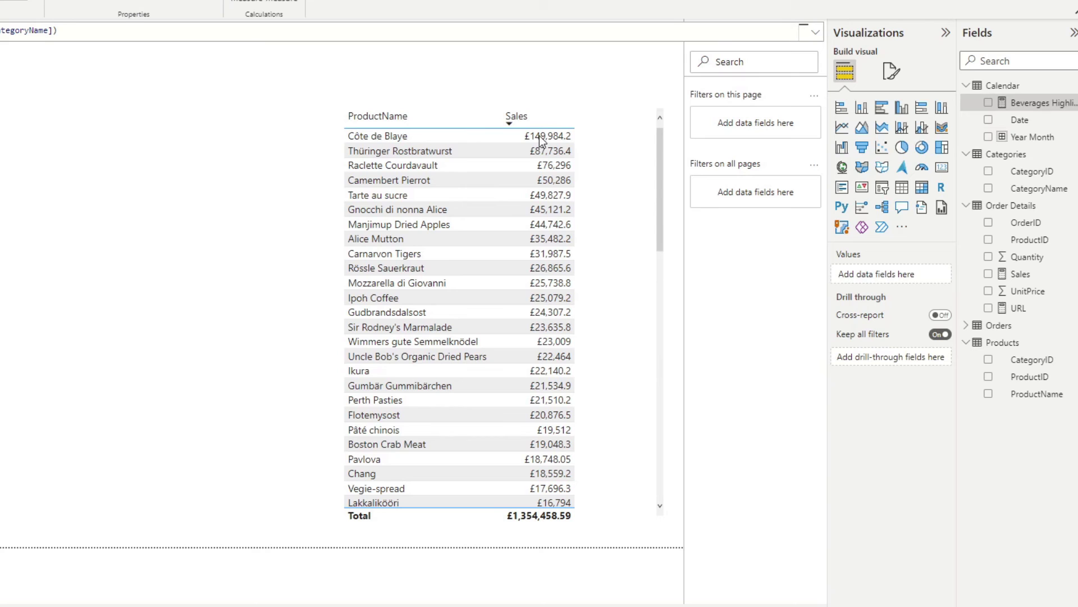
Add Beverages Highlight as a column in the product table and widen the table leftward.
drag(1039, 103, 567, 244)
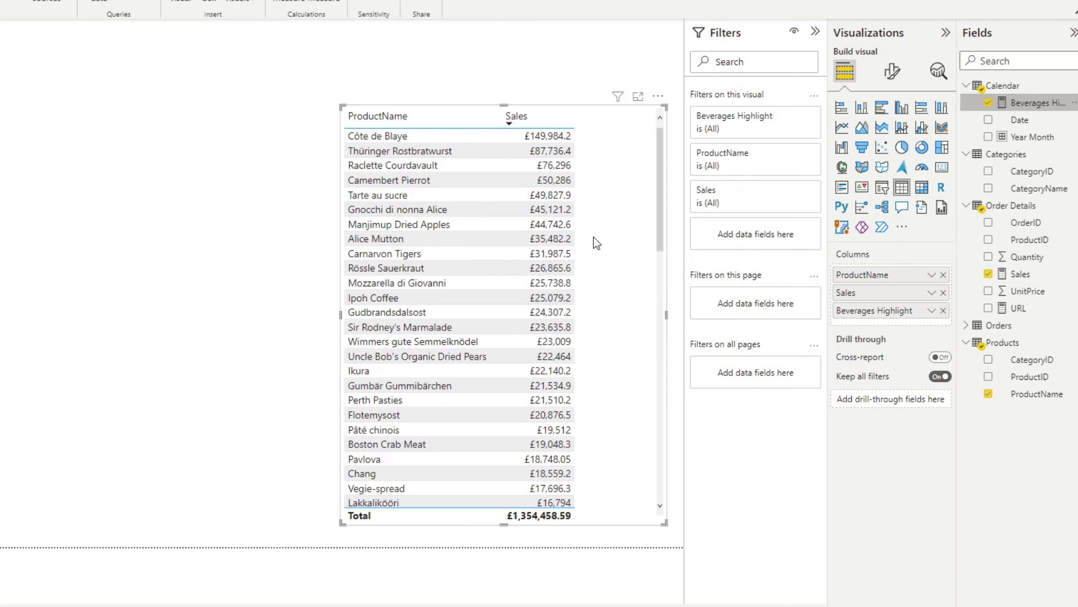
click(343, 319)
click(343, 319)
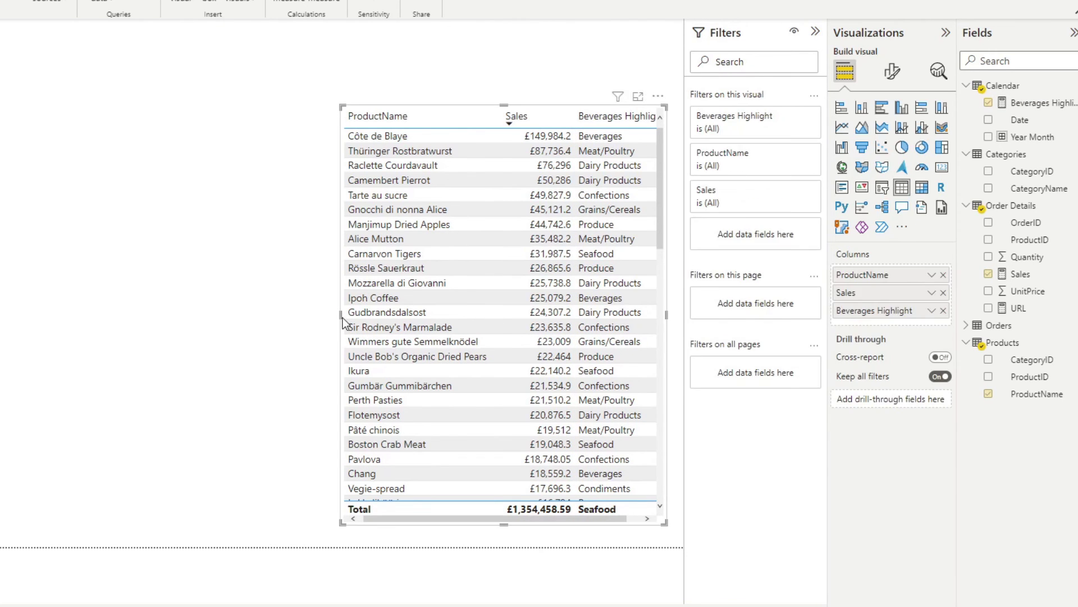
drag(341, 315, 306, 324)
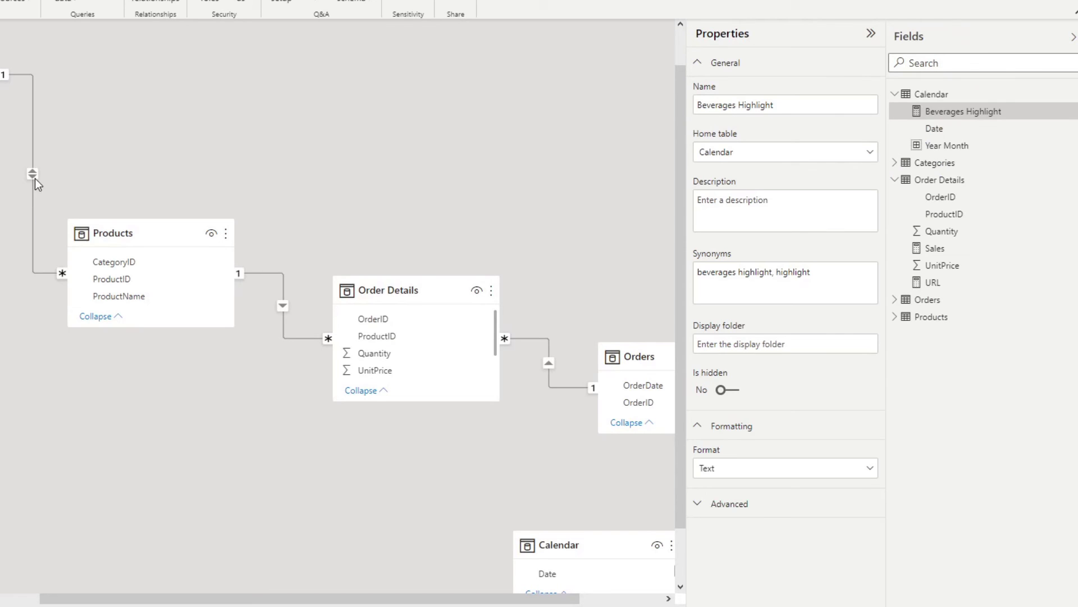
Return to the report page showing the ProductName, Sales and Beverages Highlight table.
scroll(89, 225, up, 2)
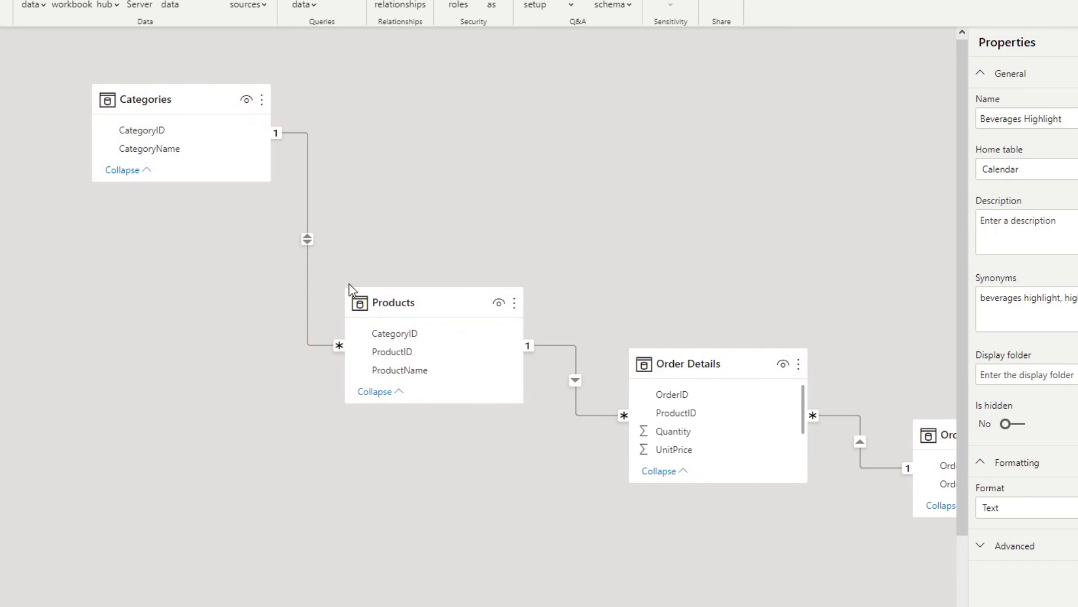
mouse_move(398, 307)
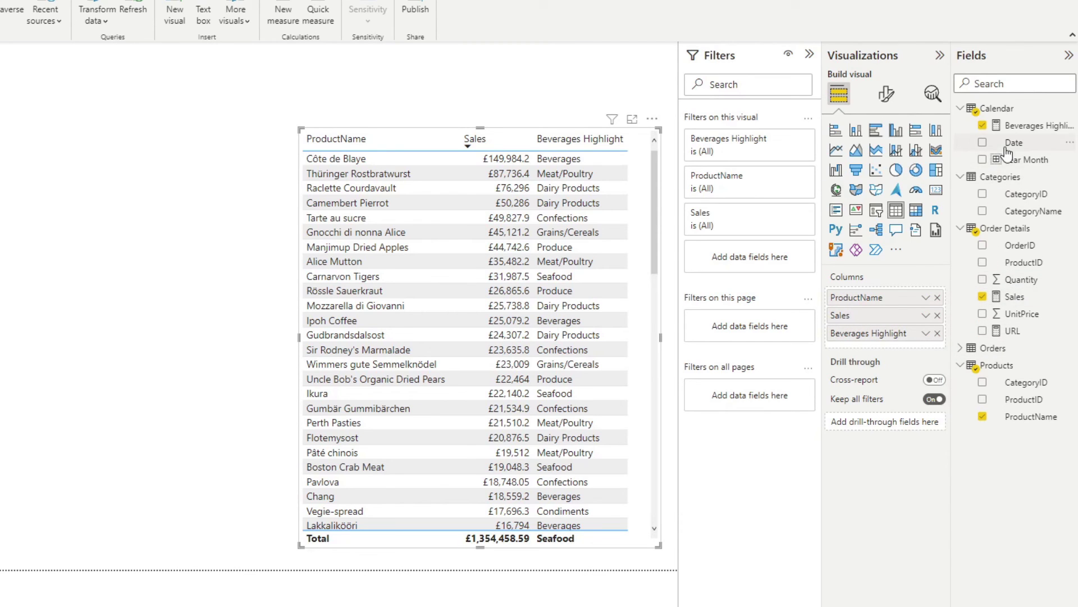
Change Beverages Highlight to IF(MAX(Categories[CategoryName]) = "Beverages", "Green", "White").
click(1014, 127)
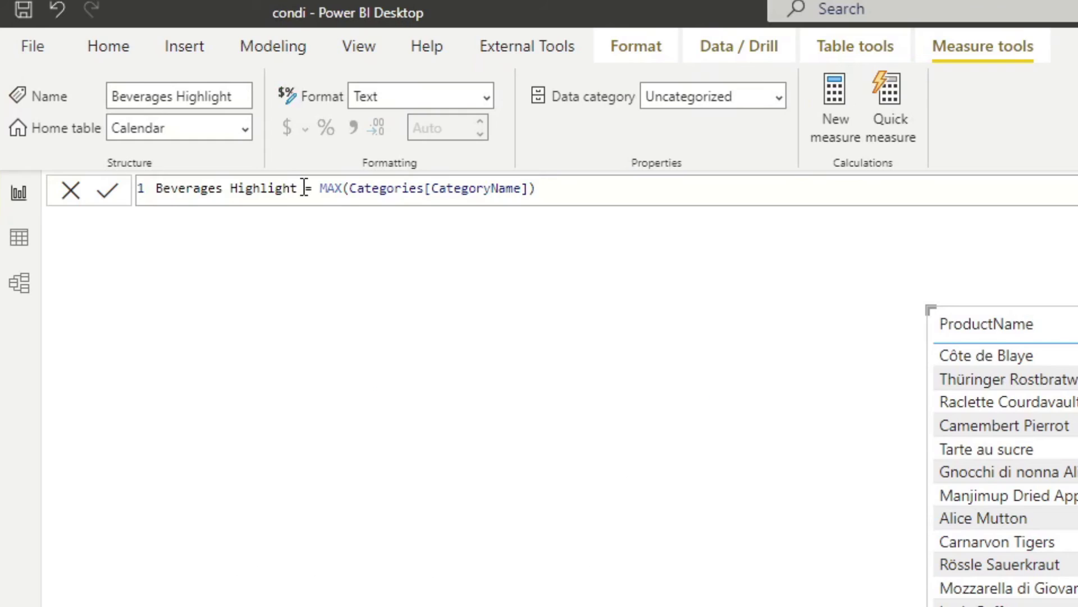
click(318, 191)
text(IF()
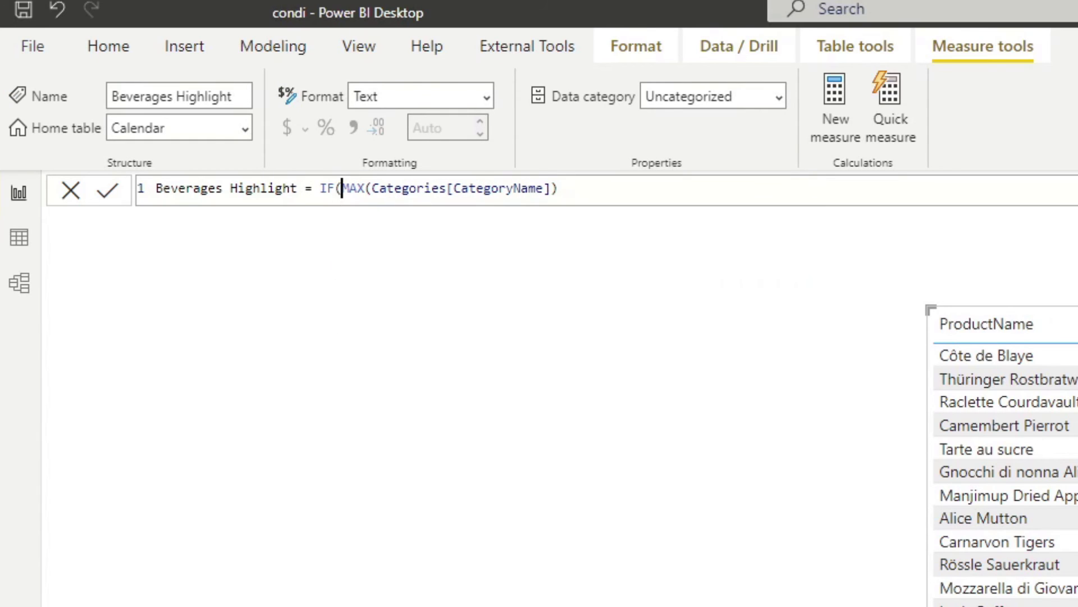
click(604, 180)
text(= ")
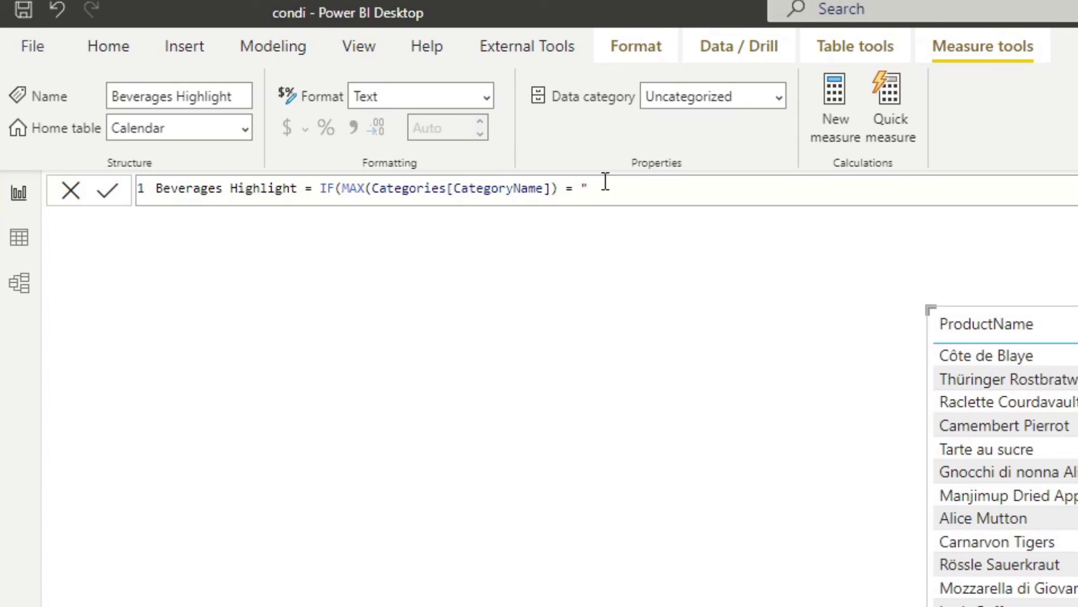
text(Beverages", "Green")
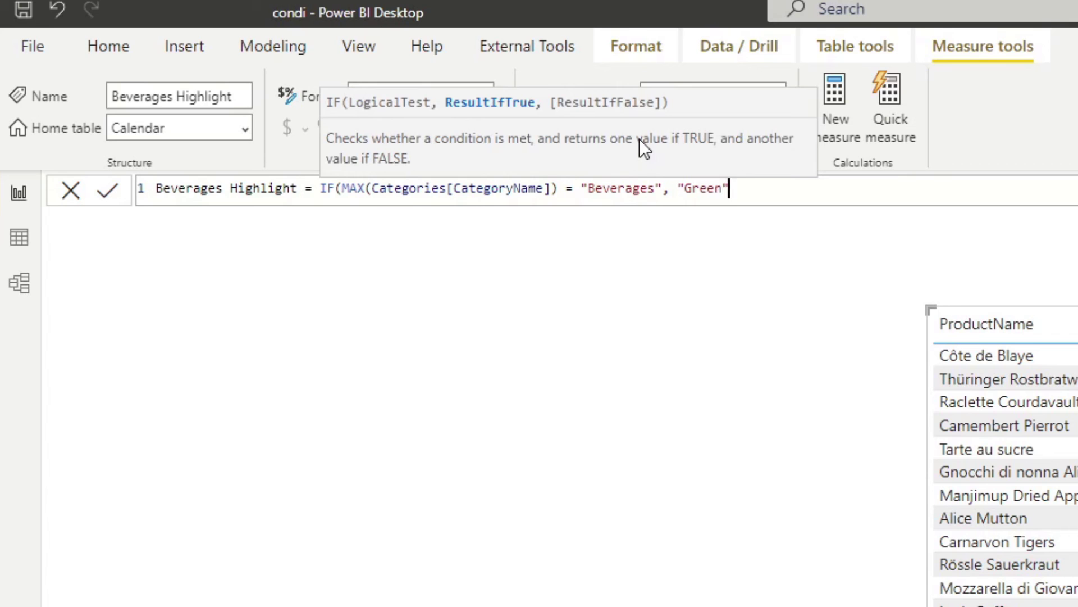
text(, "White"))
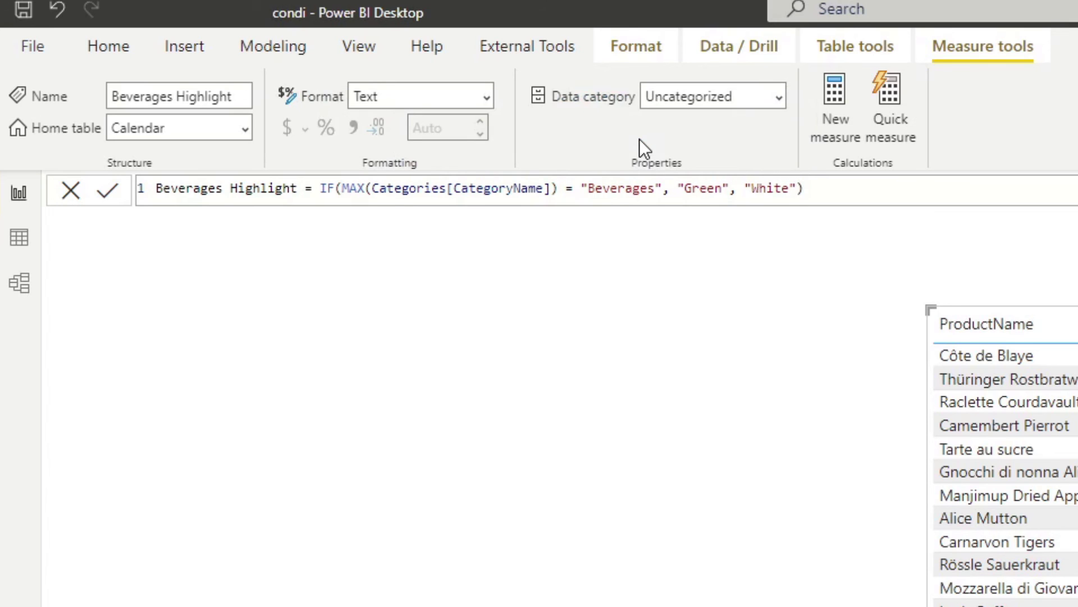
key(Return)
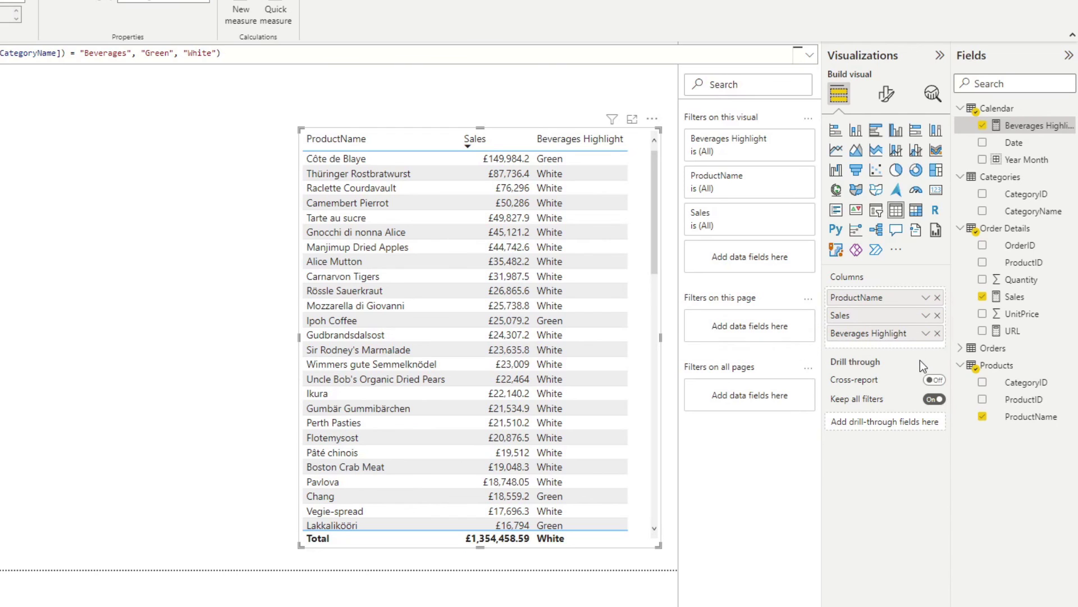
Remove the Beverages Highlight column and turn on background color for ProductName cells.
click(937, 333)
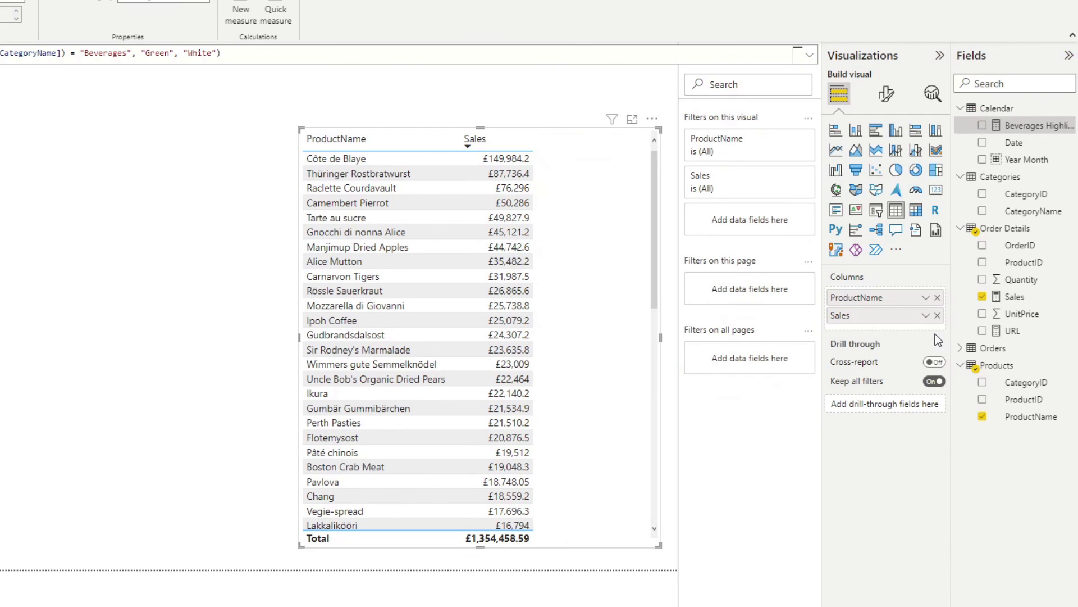
click(885, 94)
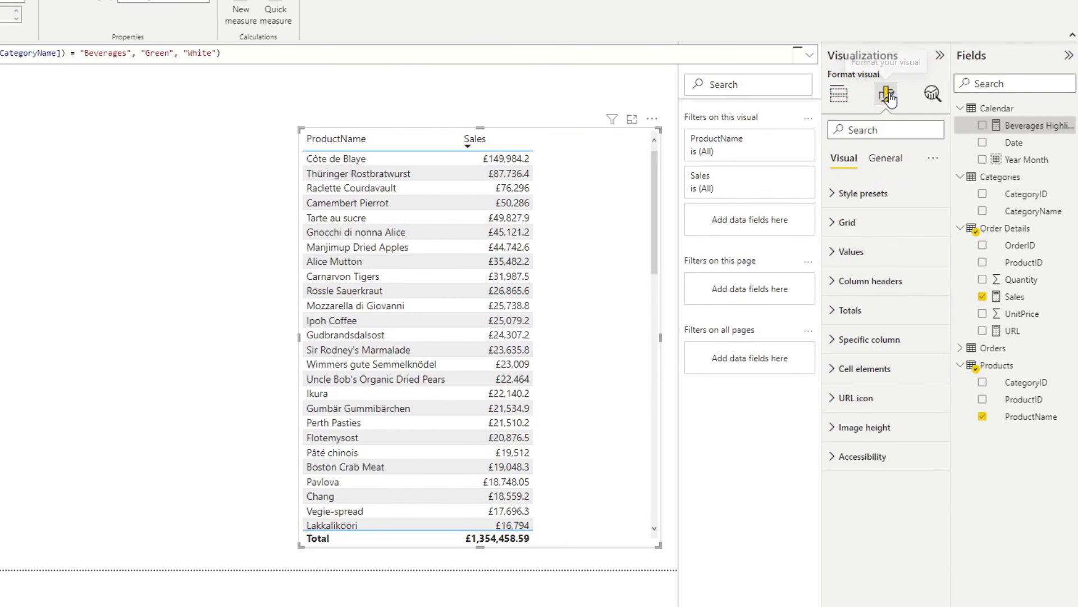
click(859, 375)
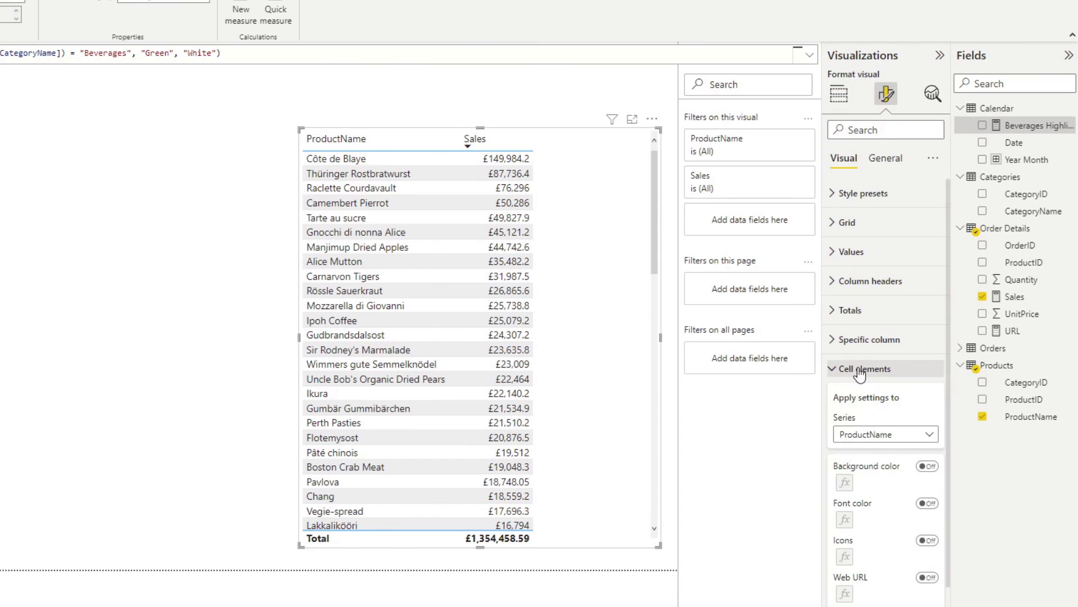
click(874, 438)
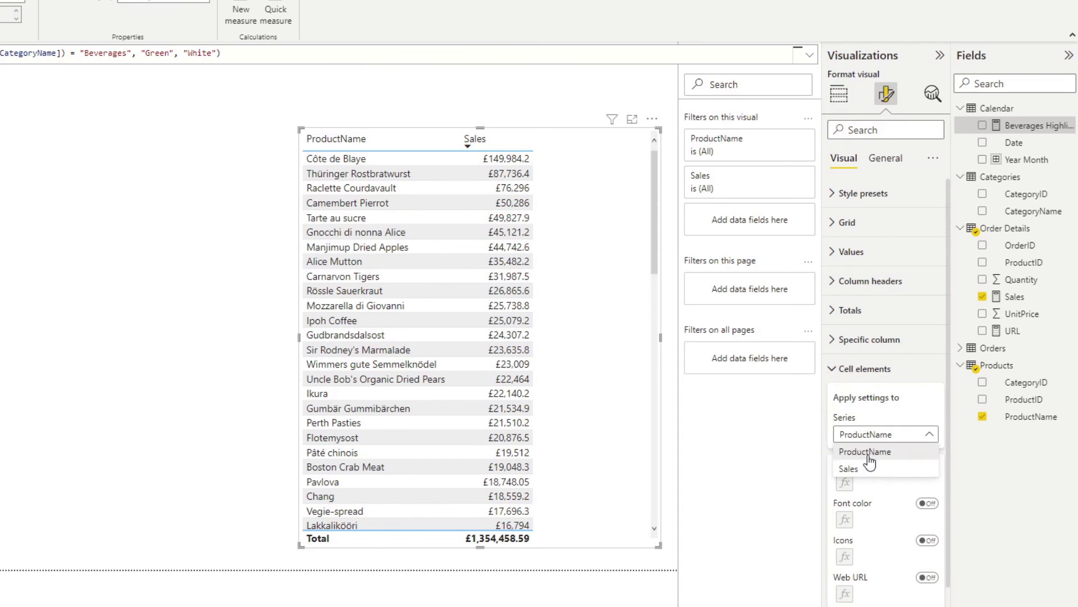
click(865, 452)
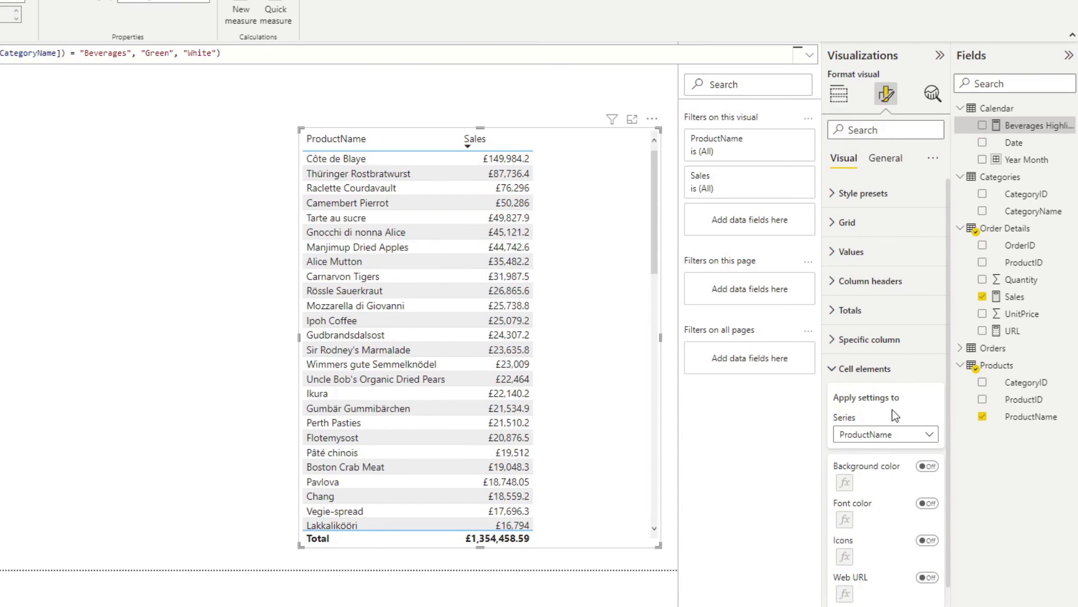
click(927, 466)
Base the ProductName background color on the Beverages Highlight measure's field value.
click(844, 482)
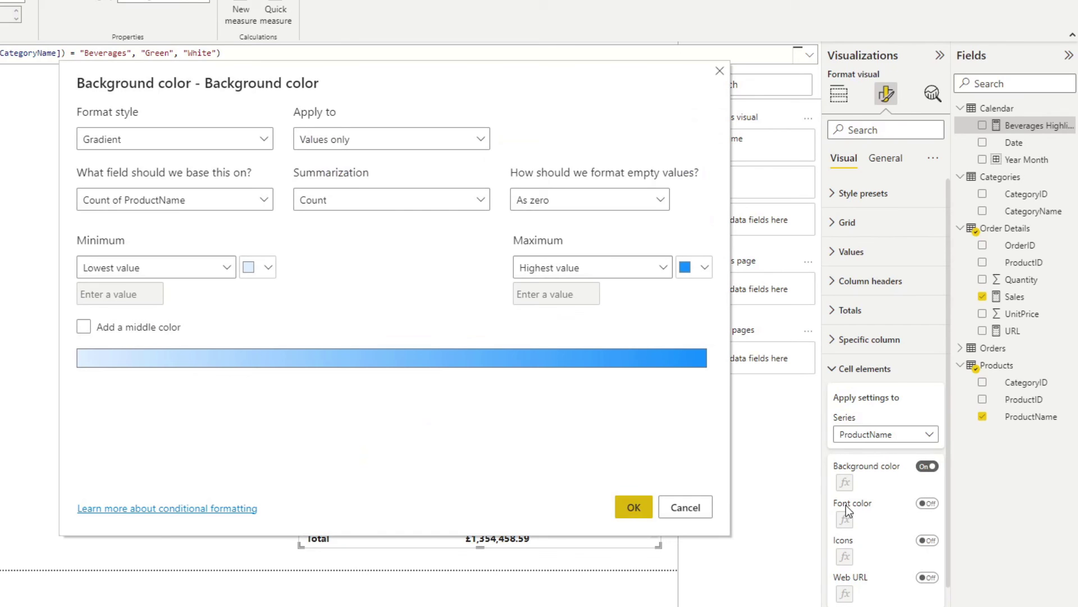
click(183, 140)
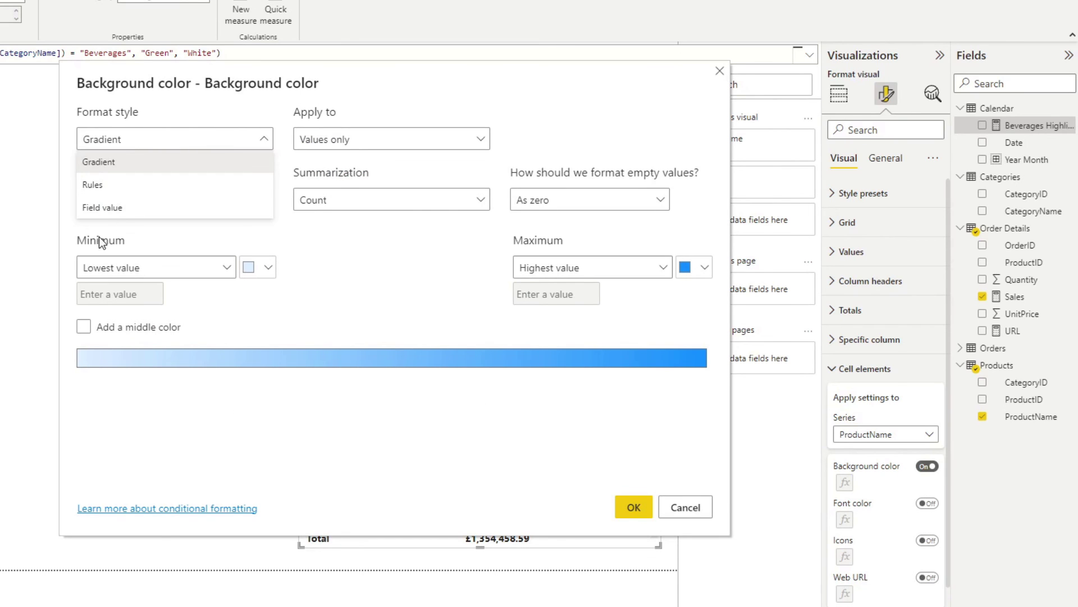
click(128, 209)
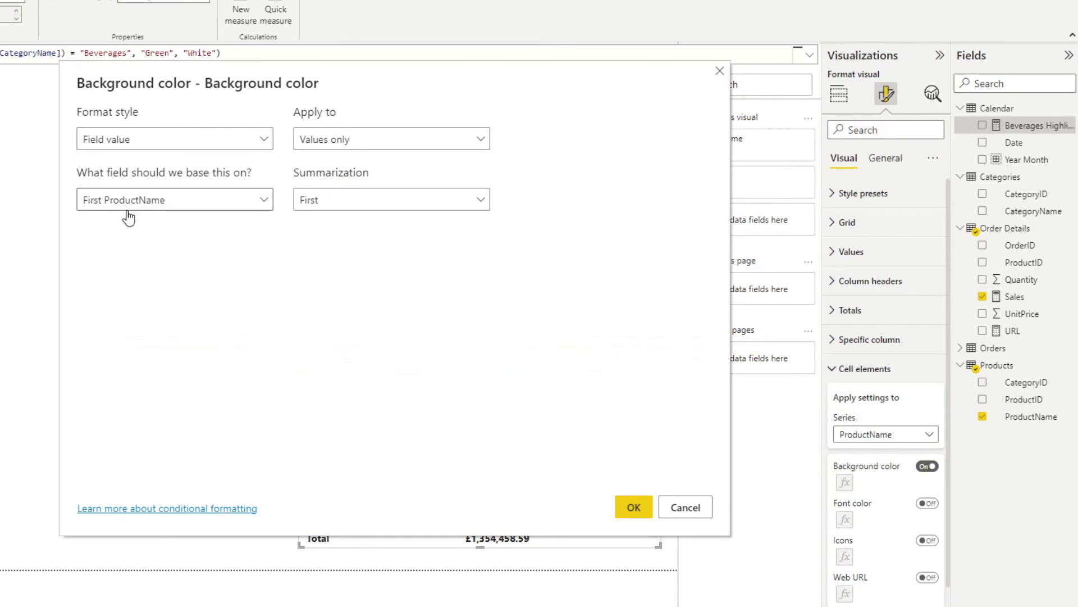
click(186, 201)
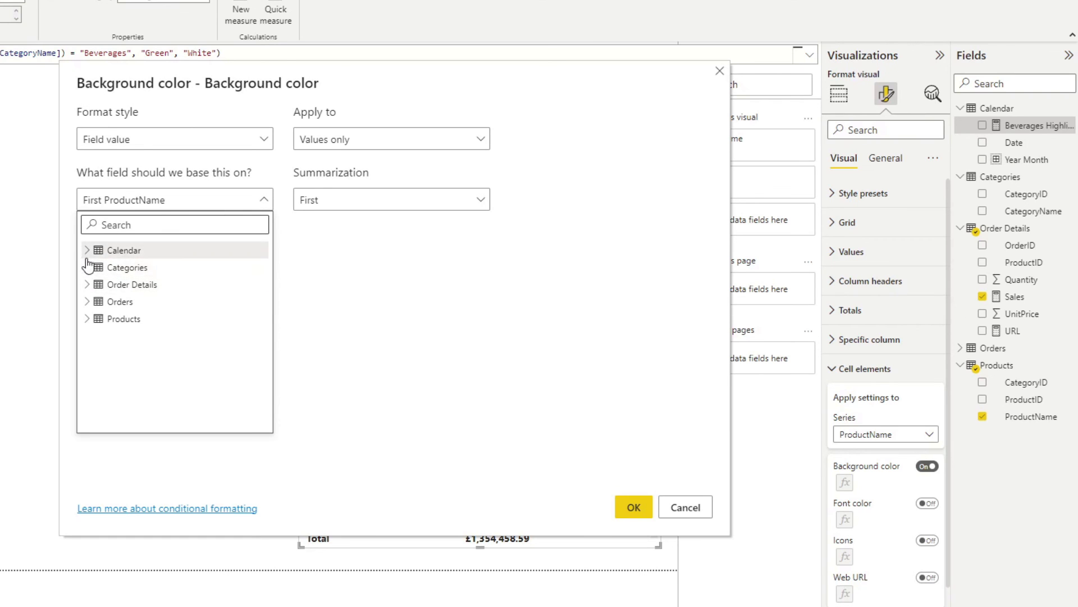
click(87, 268)
click(87, 250)
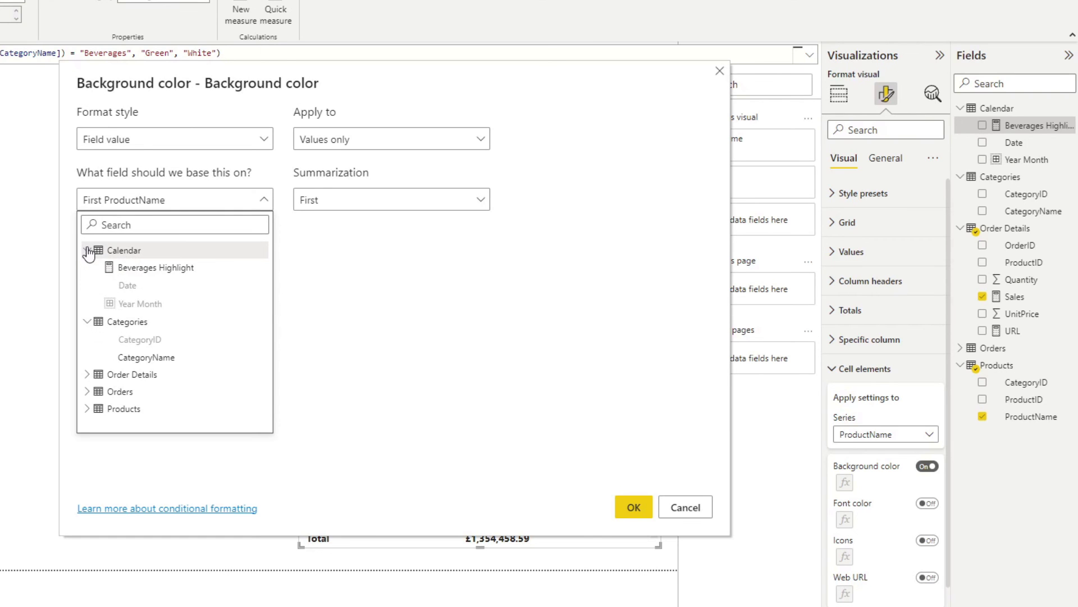
click(149, 272)
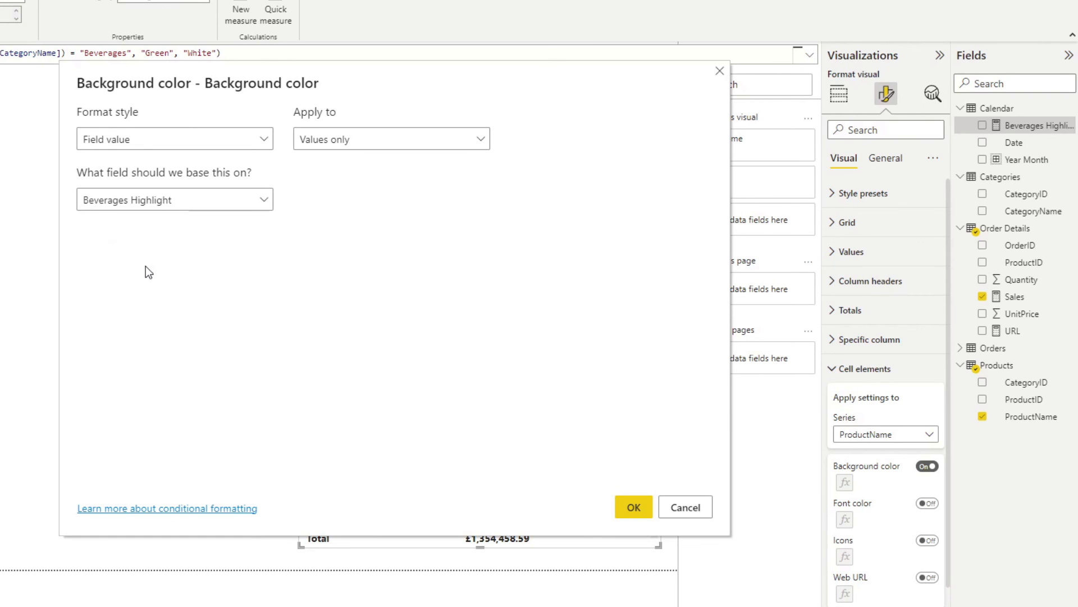
click(632, 507)
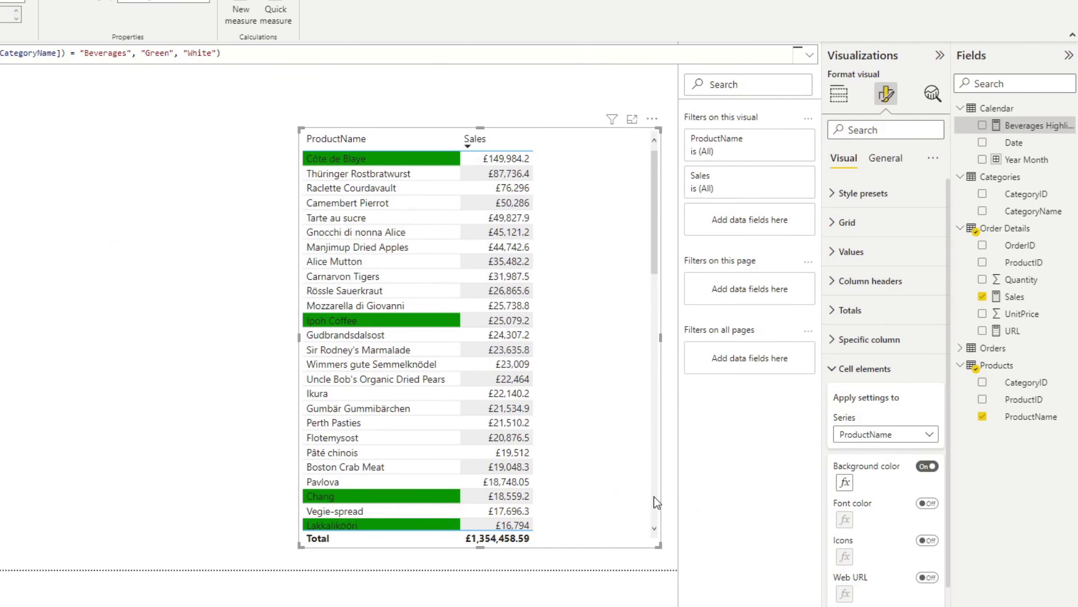
scroll(464, 241, down, 5)
scroll(551, 338, up, 5)
scroll(500, 284, down, 10)
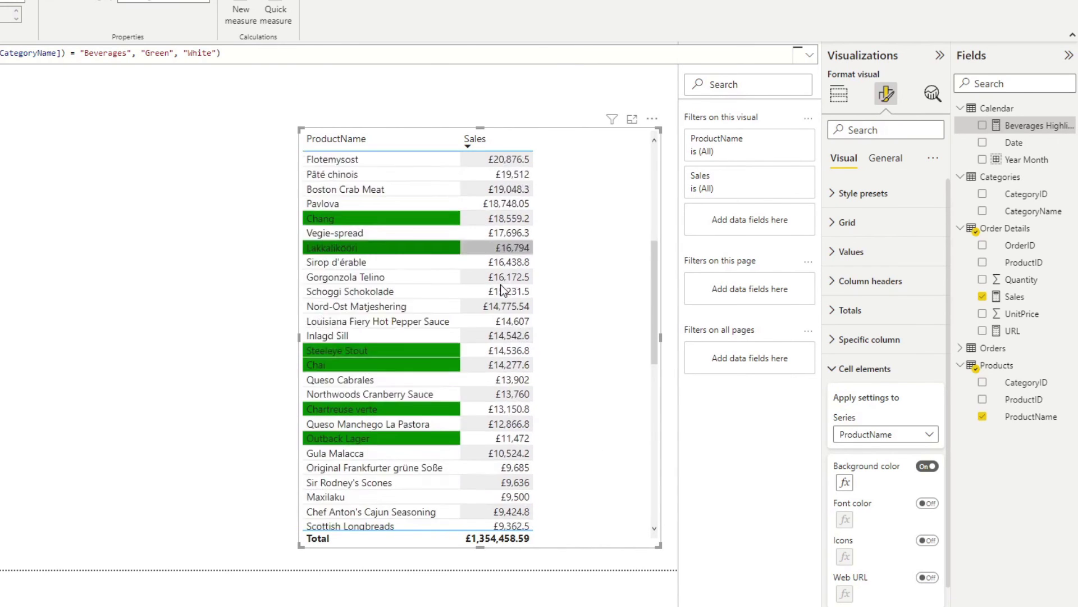
scroll(500, 284, down, 6)
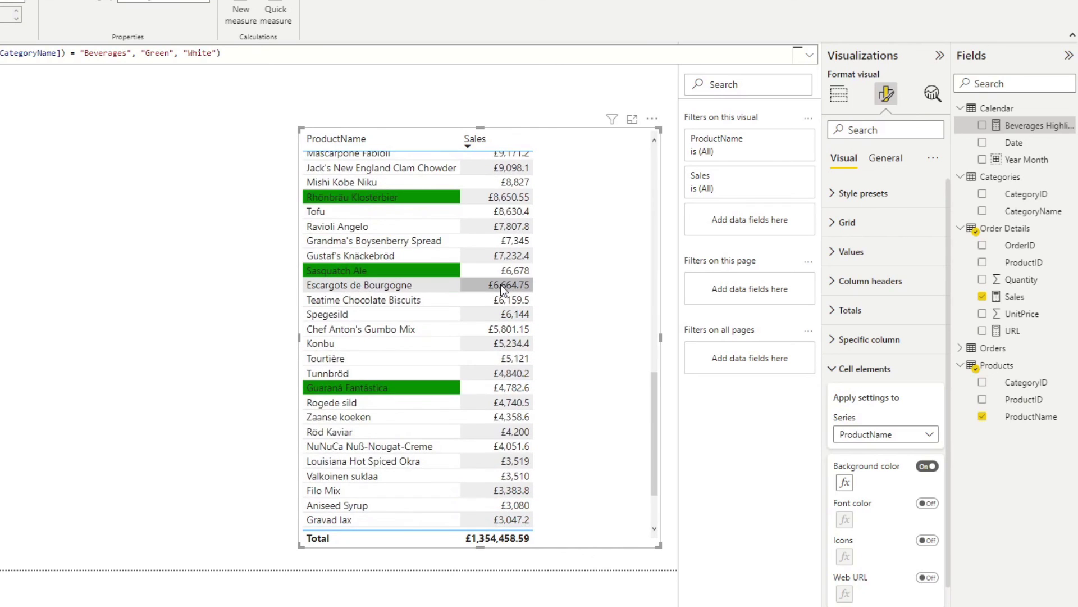
scroll(501, 284, up, 9)
scroll(500, 284, up, 5)
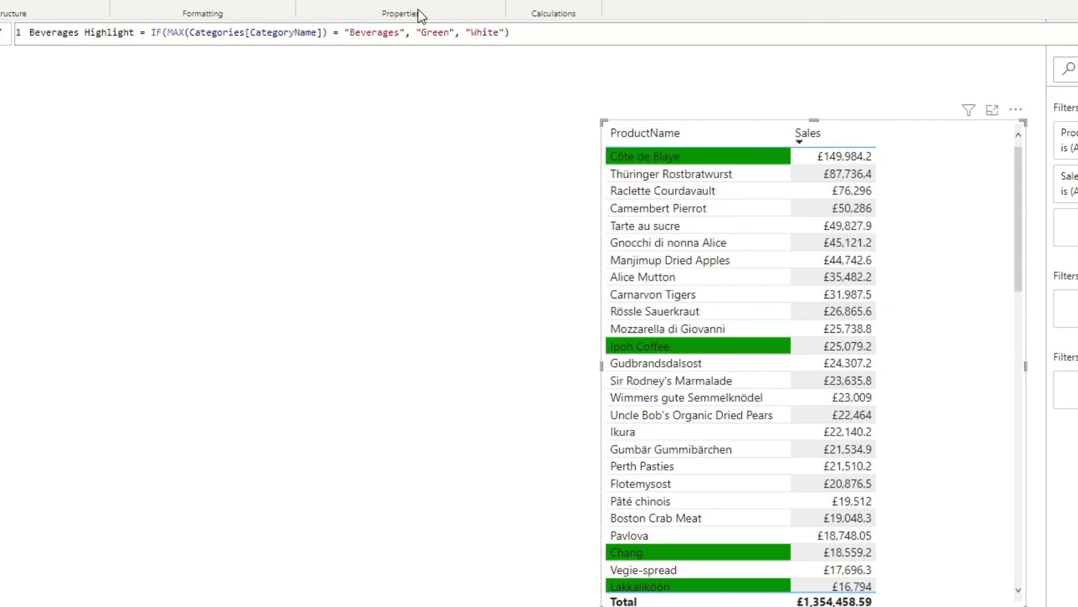
Change the measure's color from Green to rgb(69, 75, 27), turning Beverages rows olive.
double_click(438, 31)
text(rgb(69, 75, 27))
click(598, 38)
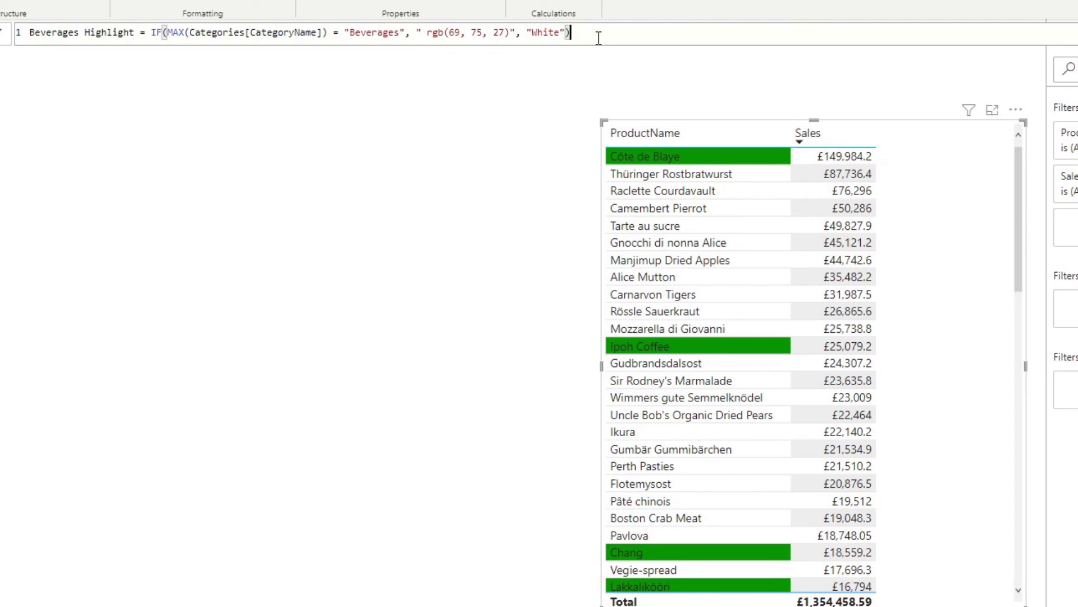
key(Return)
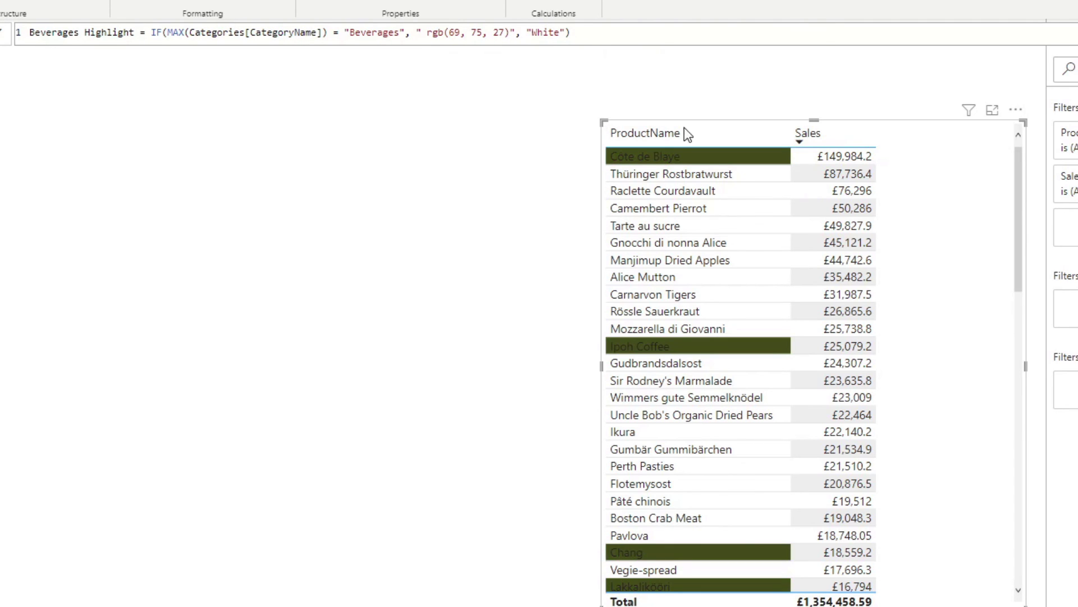
scroll(718, 461, down, 2)
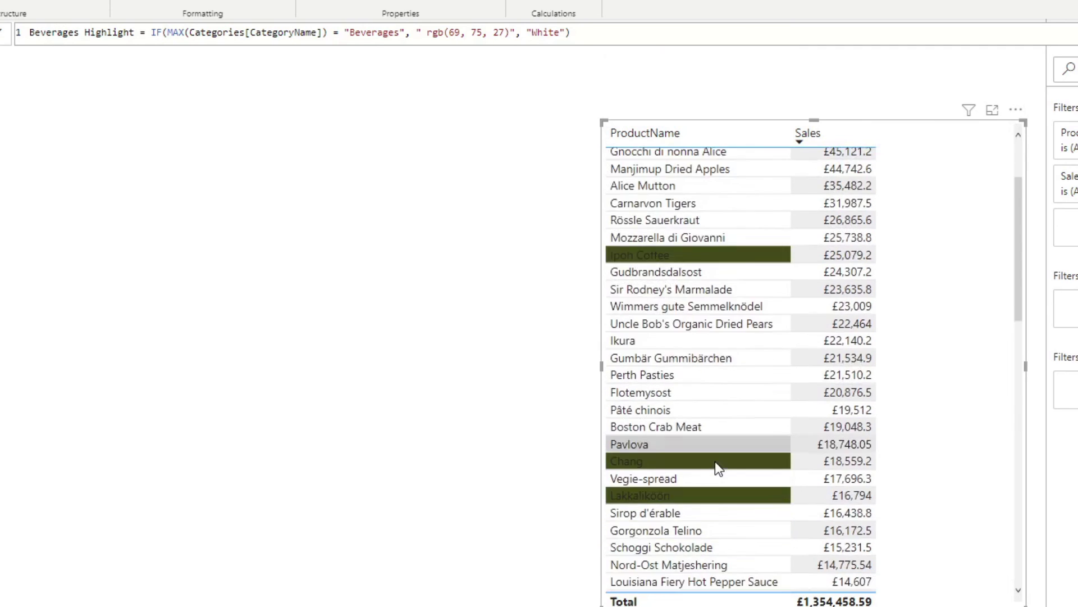
scroll(716, 460, up, 2)
scroll(757, 359, down, 15)
scroll(757, 359, up, 9)
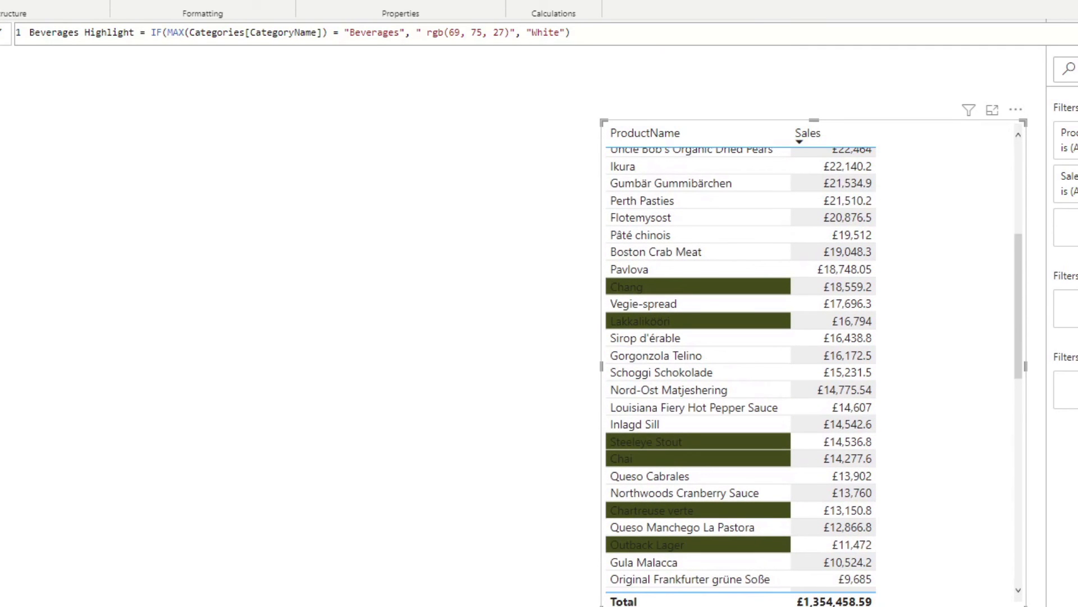
Replace the rgb value with #00FFFF so Beverages rows turn cyan.
drag(510, 33, 427, 34)
text(#00FFFF)
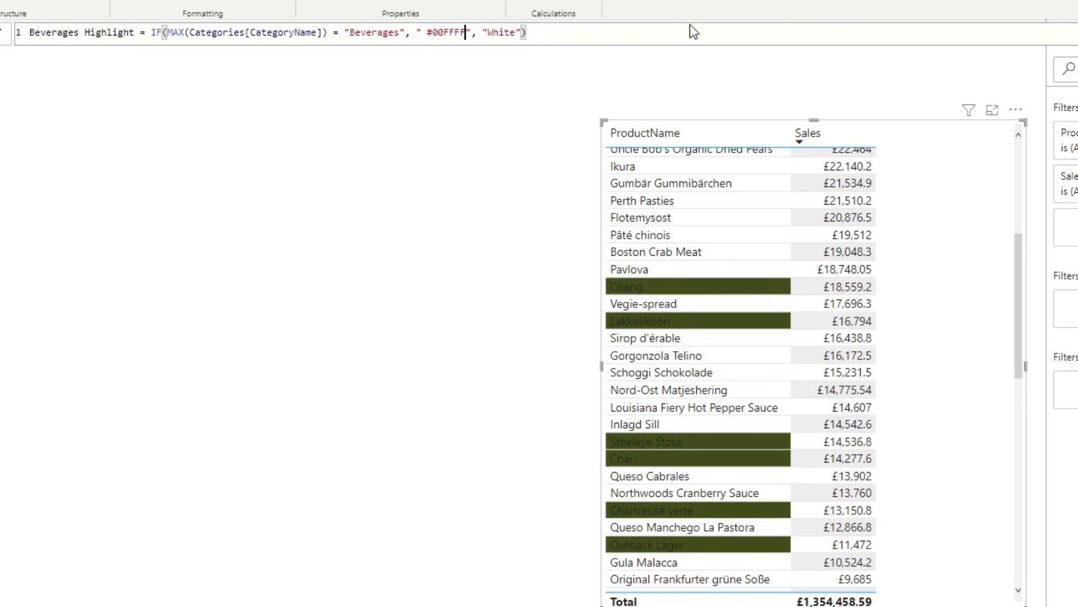
key(Return)
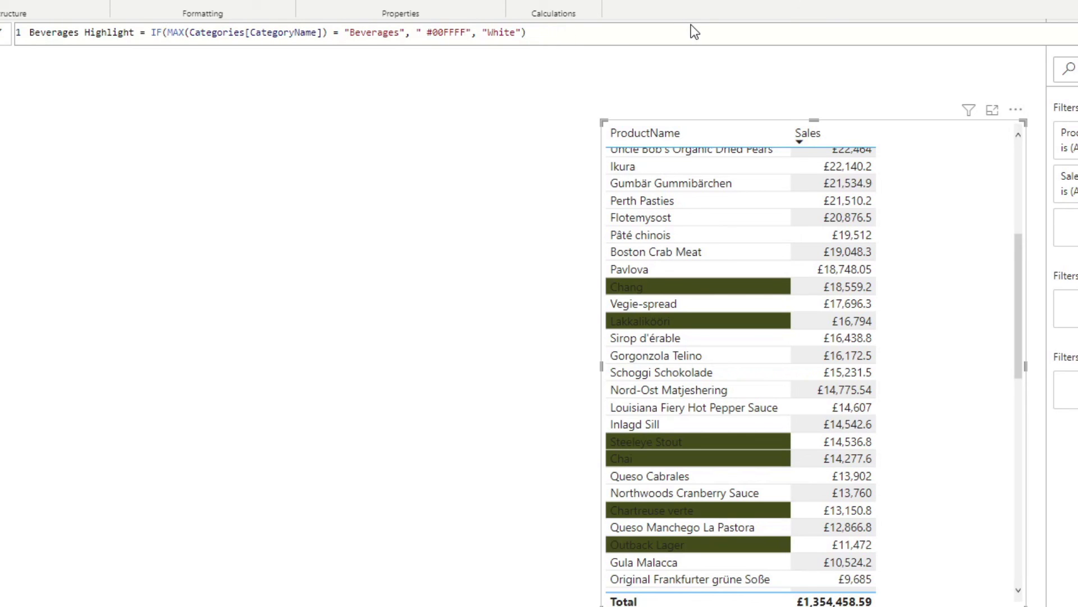